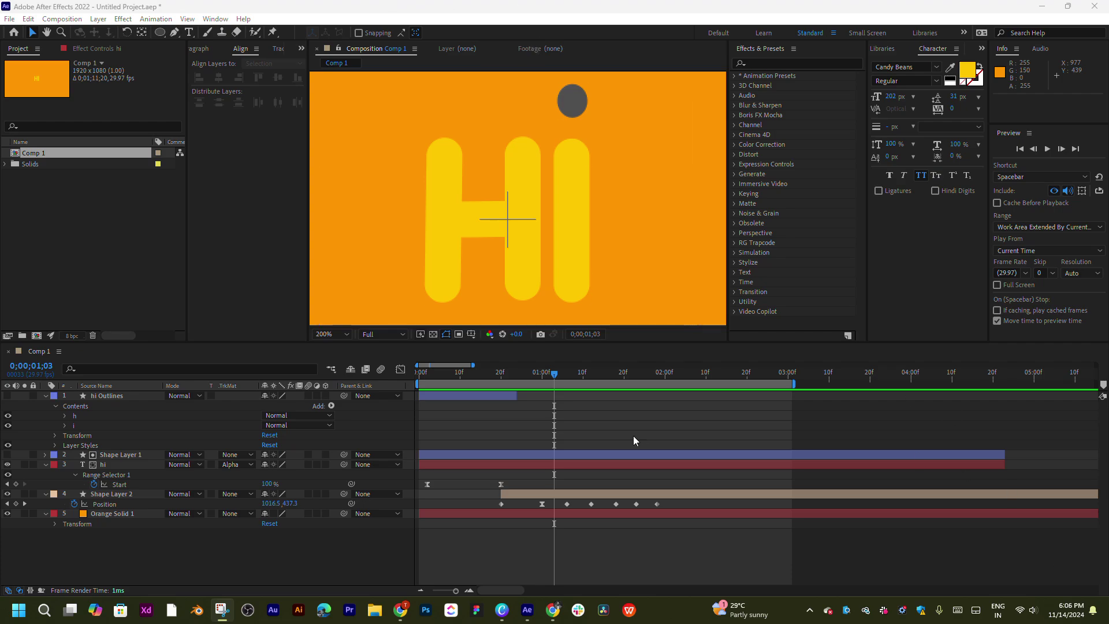
Step: Scrub through the Comp 1 animation, then start a new composition, Comp 2
{"action": "left_click_drag", "start_coordinate": [502, 370], "coordinate": [607, 395]}
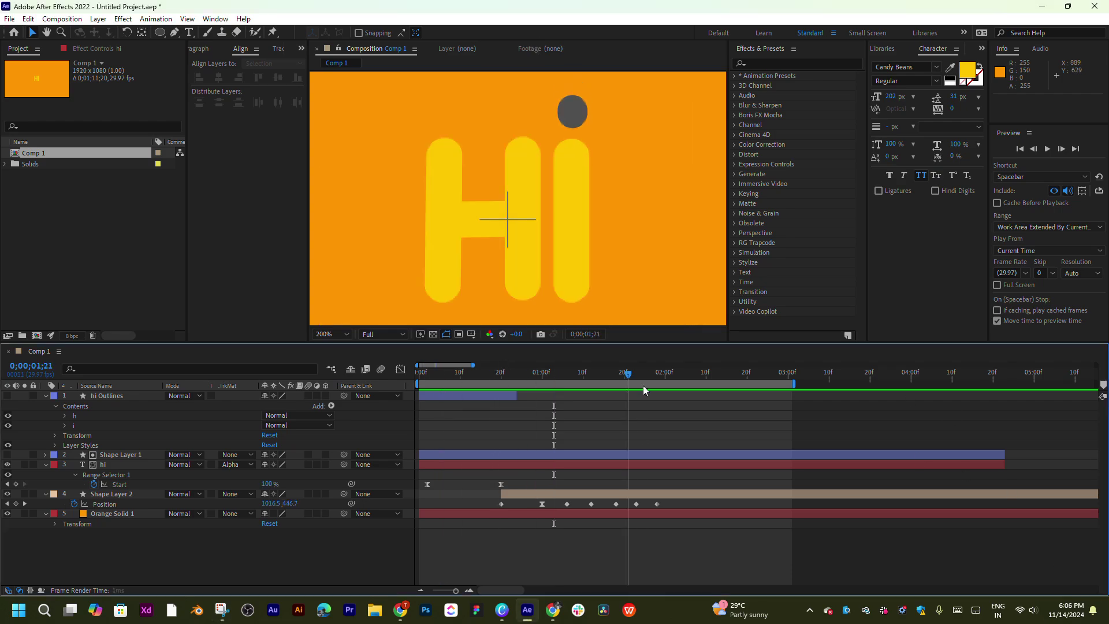
{"action": "key", "text": "ctrl+n"}
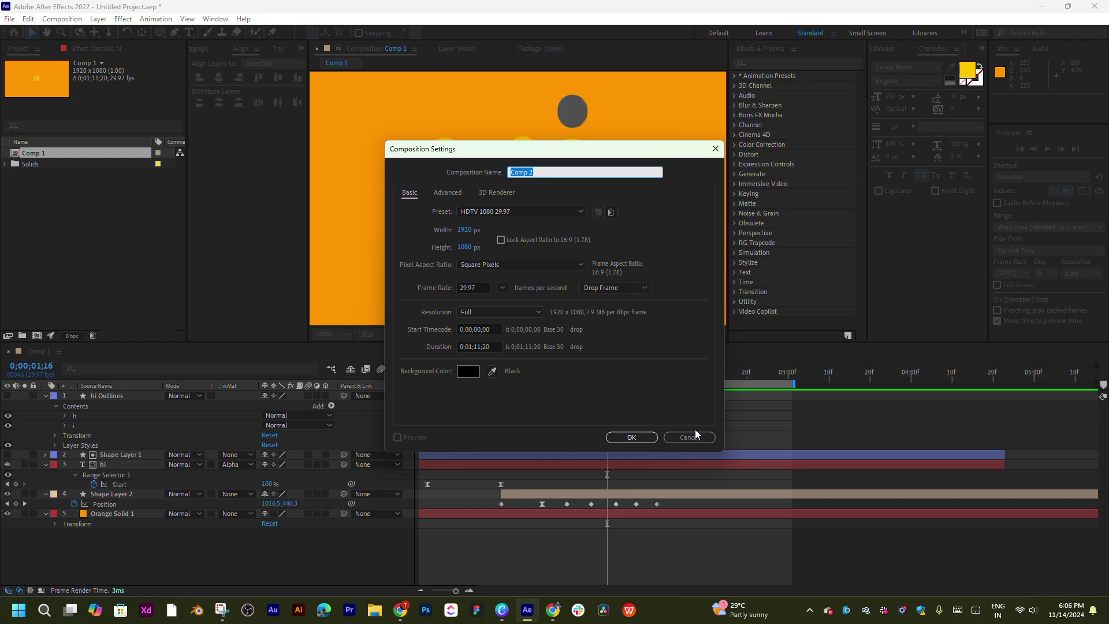
Step: Confirm Comp 2, preview Comp 1, then return to the empty black Comp 2
{"action": "left_click", "coordinate": [629, 437]}
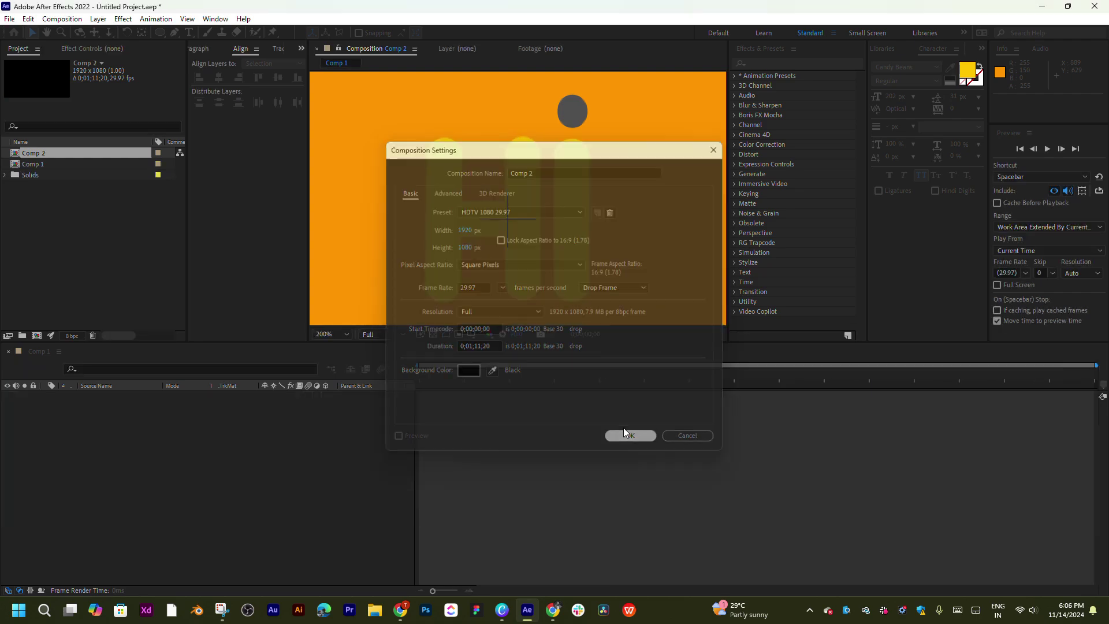
{"action": "left_click", "coordinate": [53, 351]}
{"action": "key", "text": "space"}
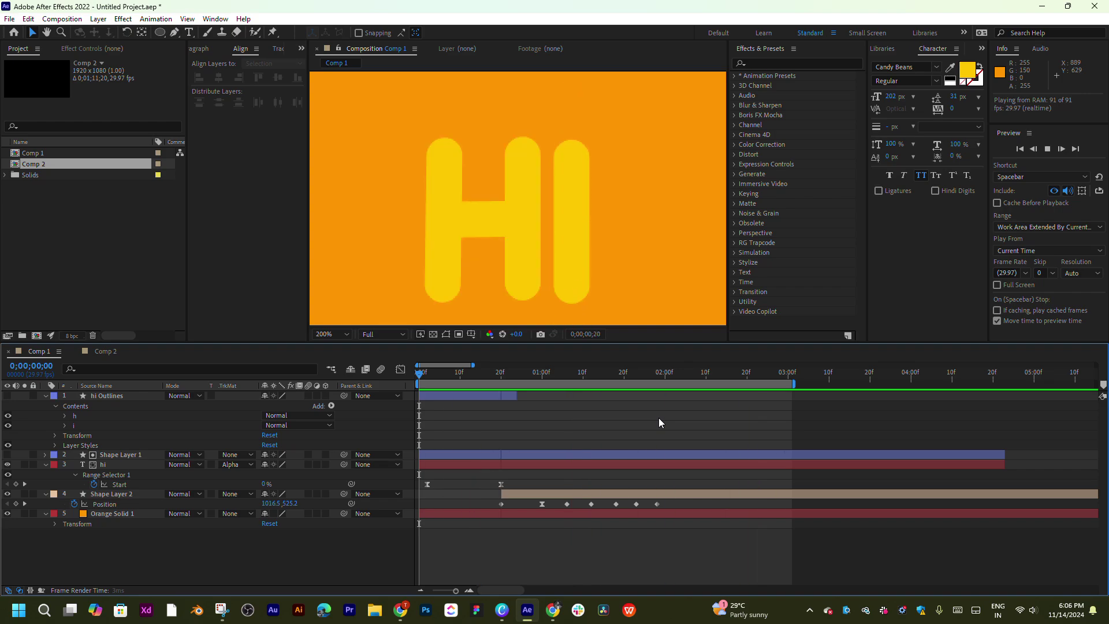
{"action": "left_click", "coordinate": [104, 351]}
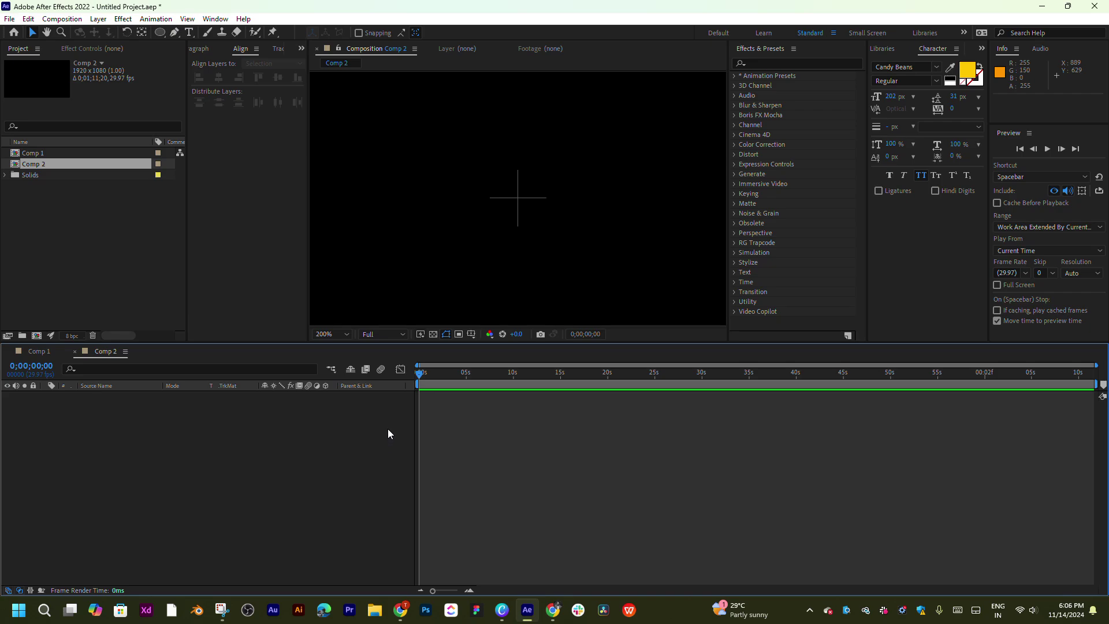
Step: Add a 'hi' text layer and centre it horizontally and vertically in Comp 2
{"action": "key", "text": "ctrl+t"}
{"action": "left_click", "coordinate": [504, 197]}
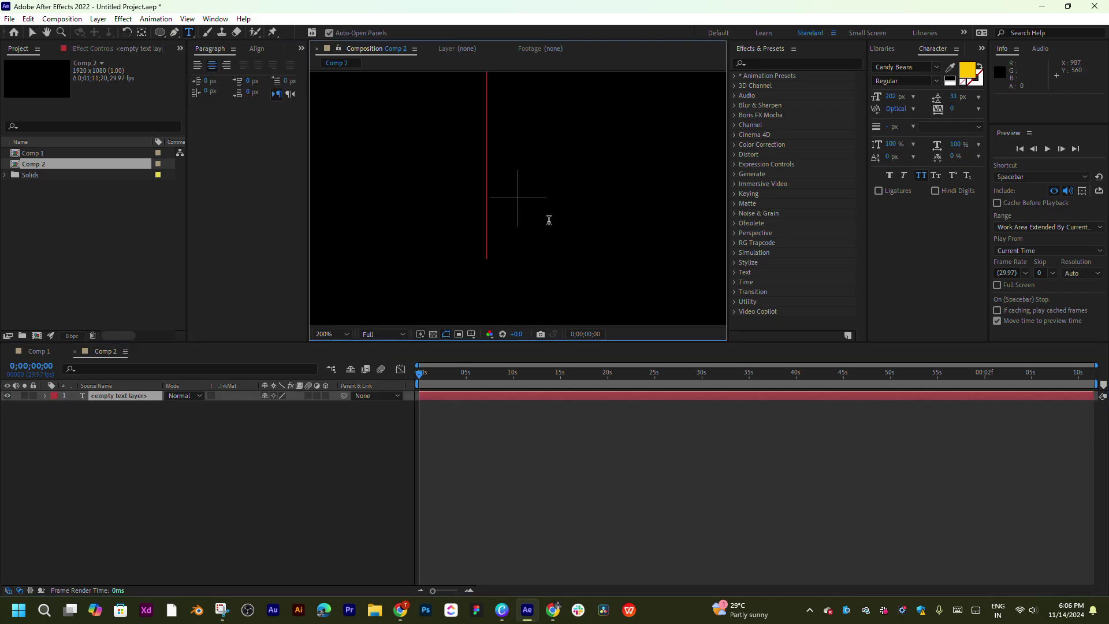
{"action": "type", "text": "hi"}
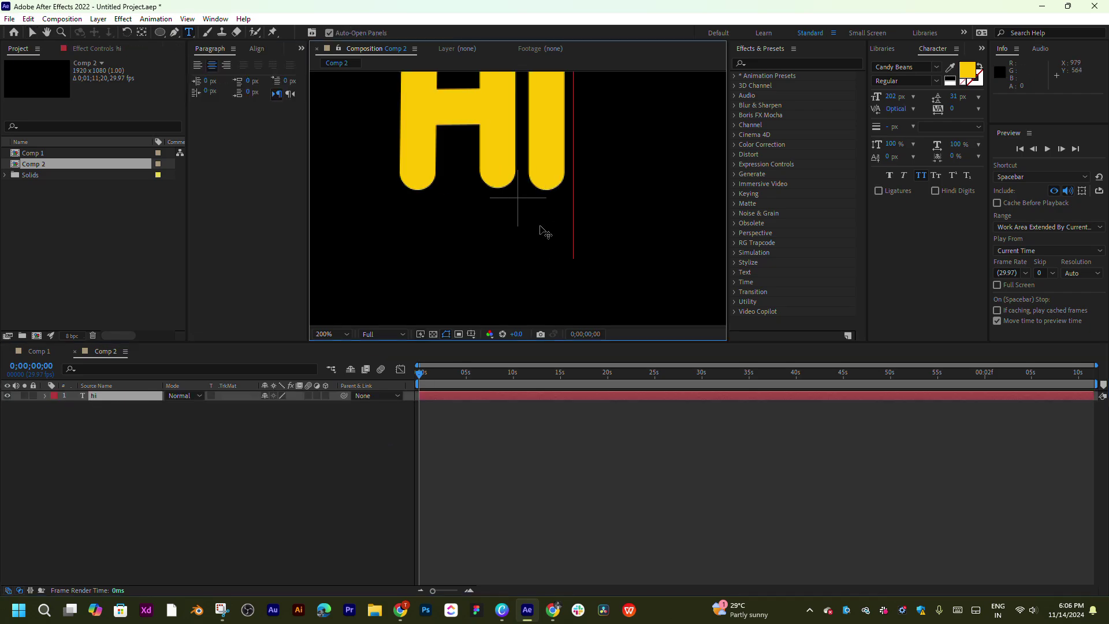
{"action": "left_click", "coordinate": [142, 33]}
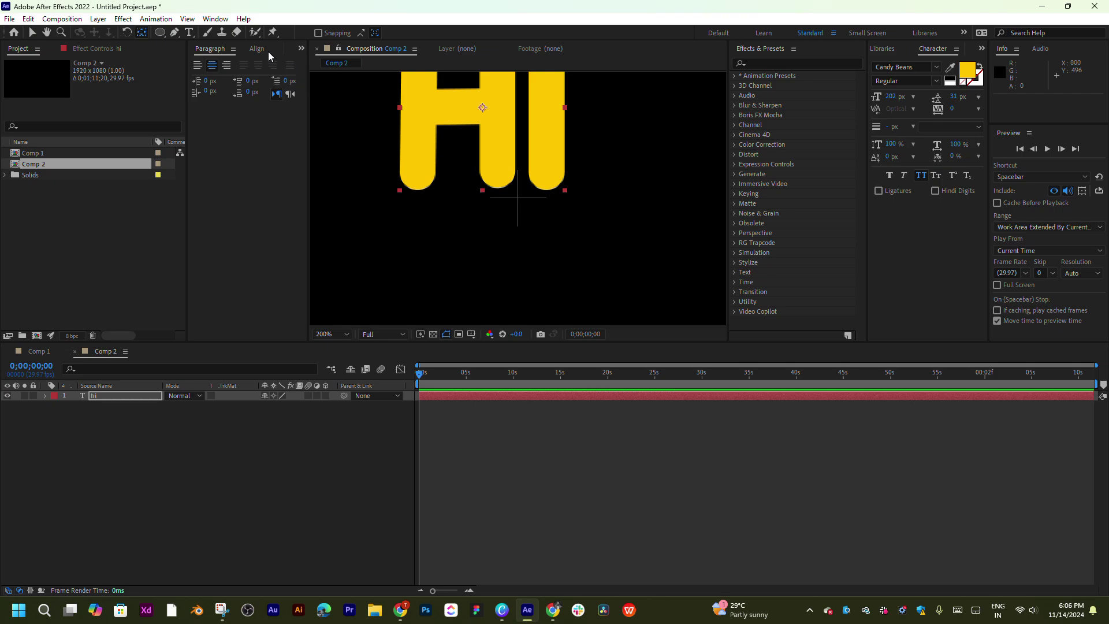
{"action": "left_click", "coordinate": [240, 49]}
{"action": "left_click", "coordinate": [277, 77]}
{"action": "left_click", "coordinate": [218, 79]}
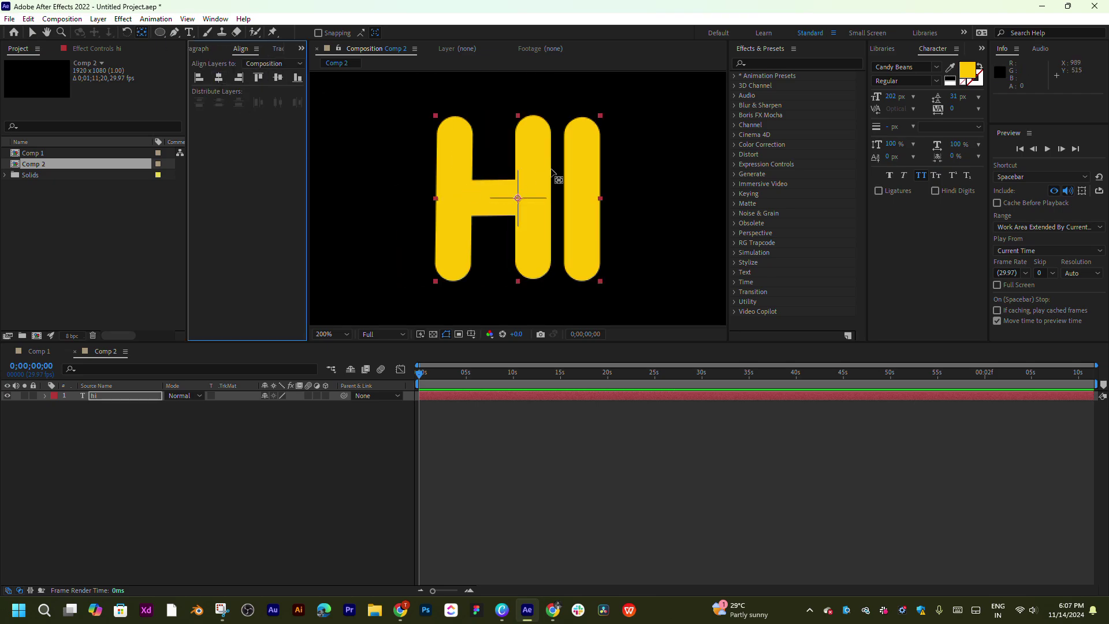
Step: End the work area at 4 seconds, then return the playhead to 1;24
{"action": "left_click", "coordinate": [540, 438]}
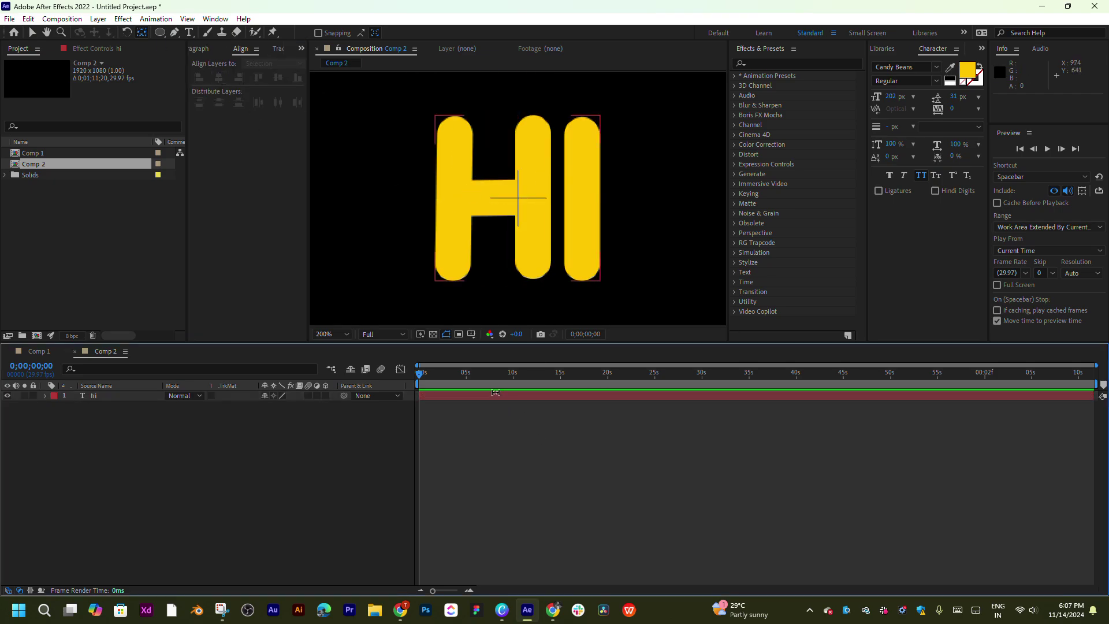
{"action": "scroll", "coordinate": [495, 392], "scroll_direction": "up", "scroll_amount": 5}
{"action": "mouse_move", "coordinate": [552, 374]}
{"action": "left_mouse_down"}
{"action": "mouse_move", "coordinate": [774, 384]}
{"action": "mouse_move", "coordinate": [720, 384]}
{"action": "left_mouse_up"}
{"action": "key", "text": "n"}
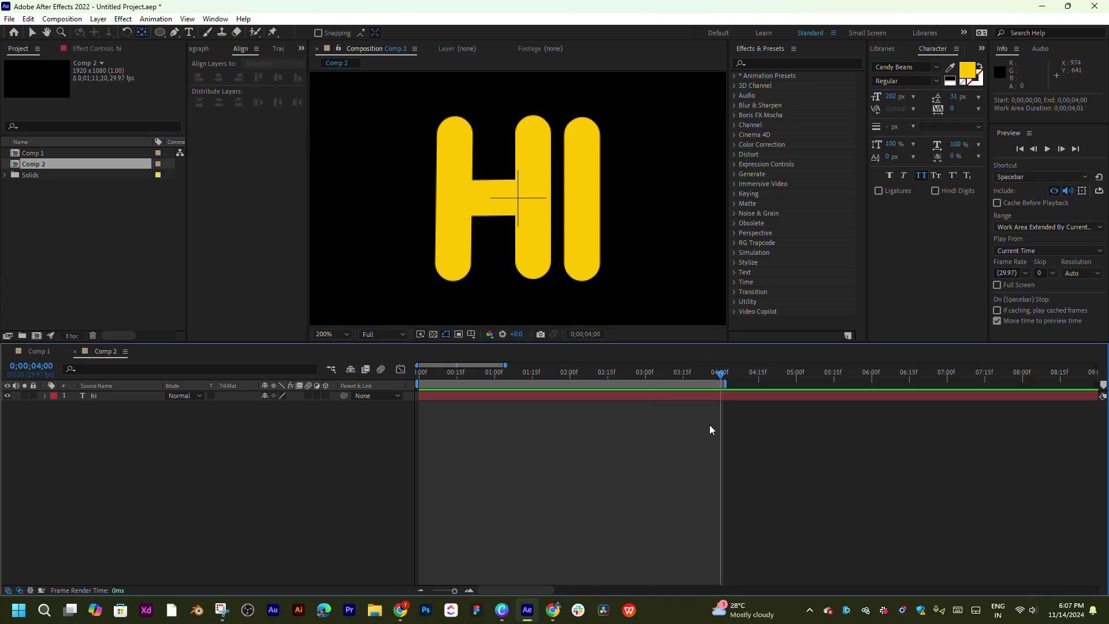
{"action": "left_click_drag", "start_coordinate": [611, 372], "coordinate": [554, 374]}
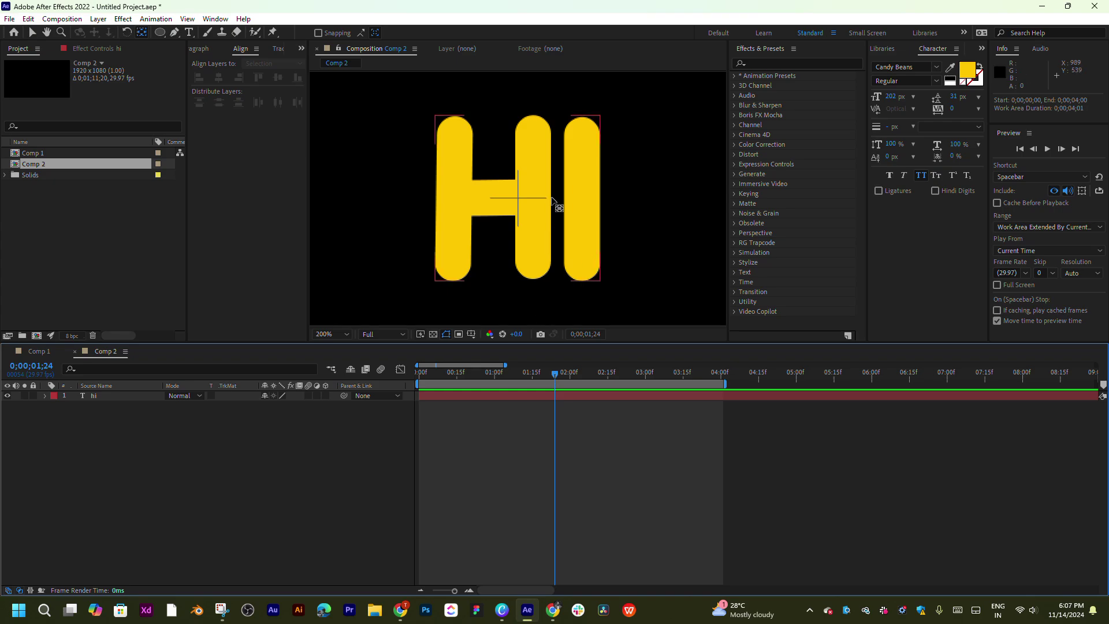
Step: Shift the HI text slightly down and left, and draw a small oval above the I
{"action": "left_click", "coordinate": [539, 182]}
{"action": "left_click_drag", "start_coordinate": [577, 157], "coordinate": [548, 186]}
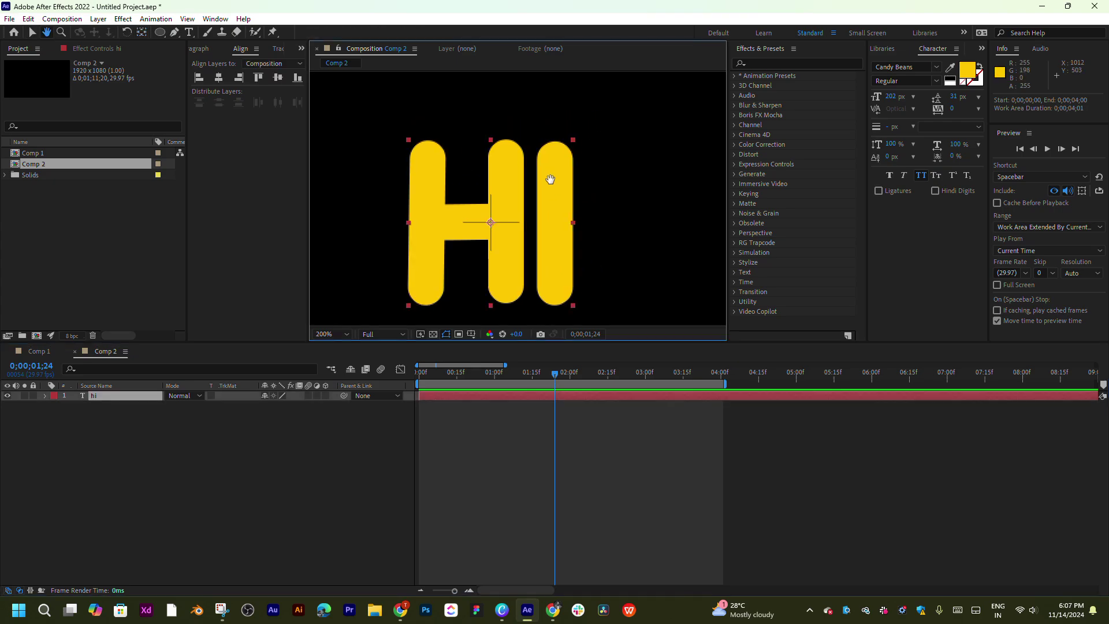
{"action": "left_click", "coordinate": [654, 154]}
{"action": "left_click", "coordinate": [160, 33]}
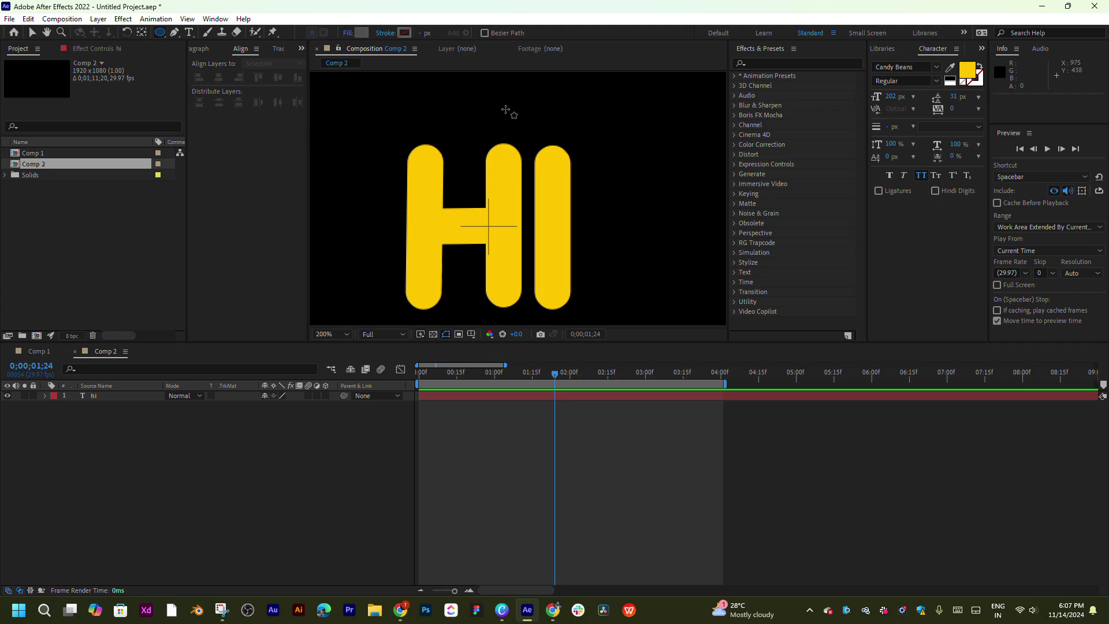
{"action": "left_click_drag", "start_coordinate": [547, 105], "coordinate": [576, 142]}
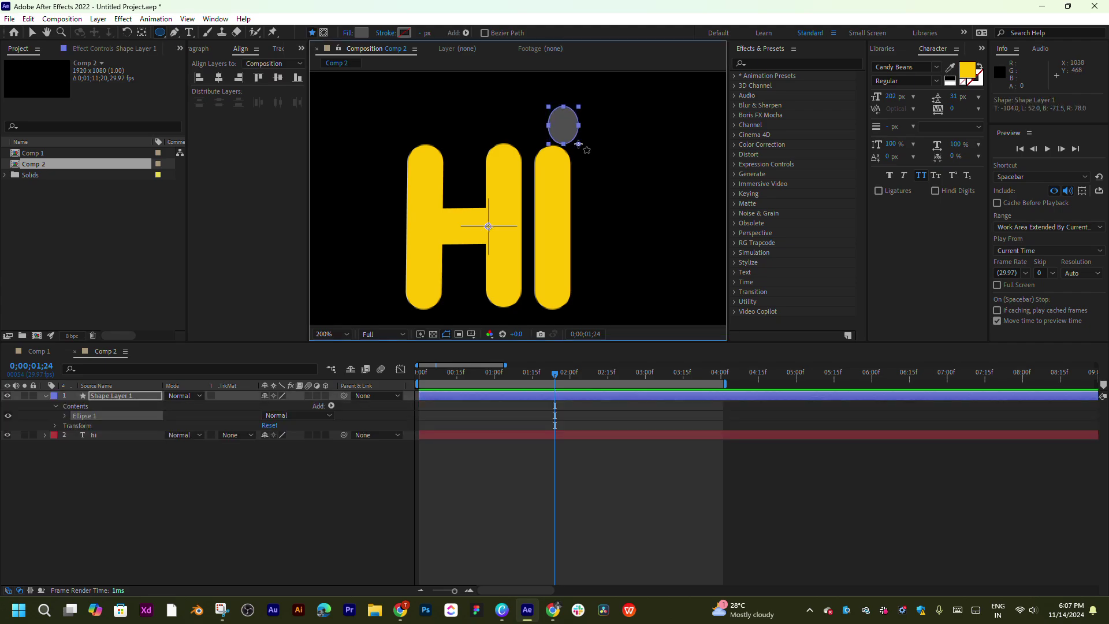
Step: Move the oval up and left so it sits precisely above the I
{"action": "key", "text": "v"}
{"action": "left_click", "coordinate": [565, 135]}
{"action": "left_click", "coordinate": [558, 133]}
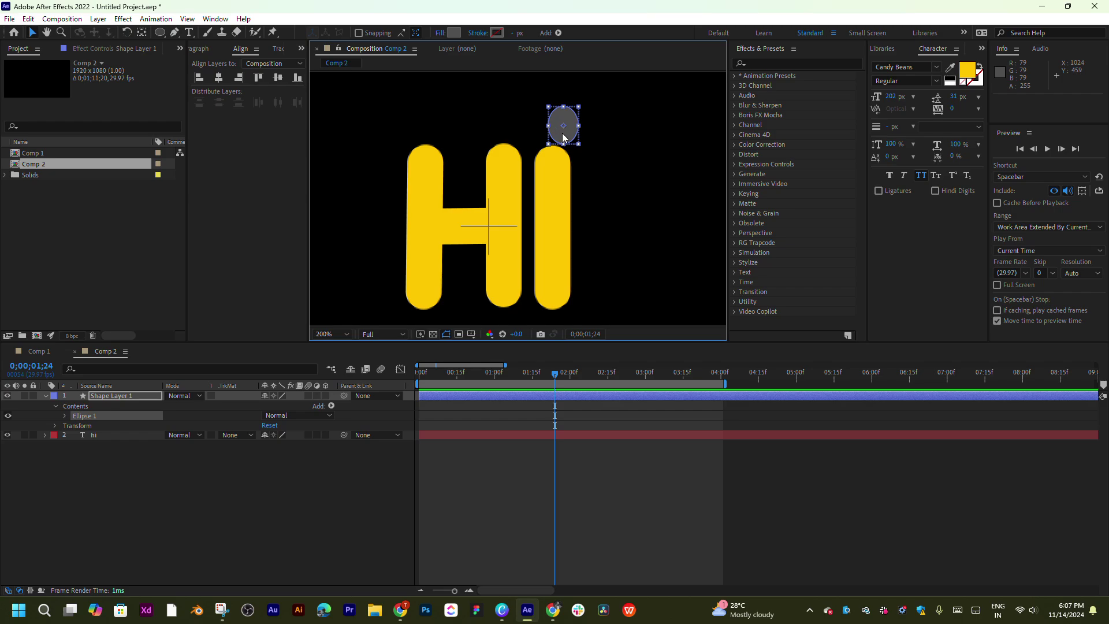
{"action": "left_click_drag", "start_coordinate": [563, 138], "coordinate": [553, 127]}
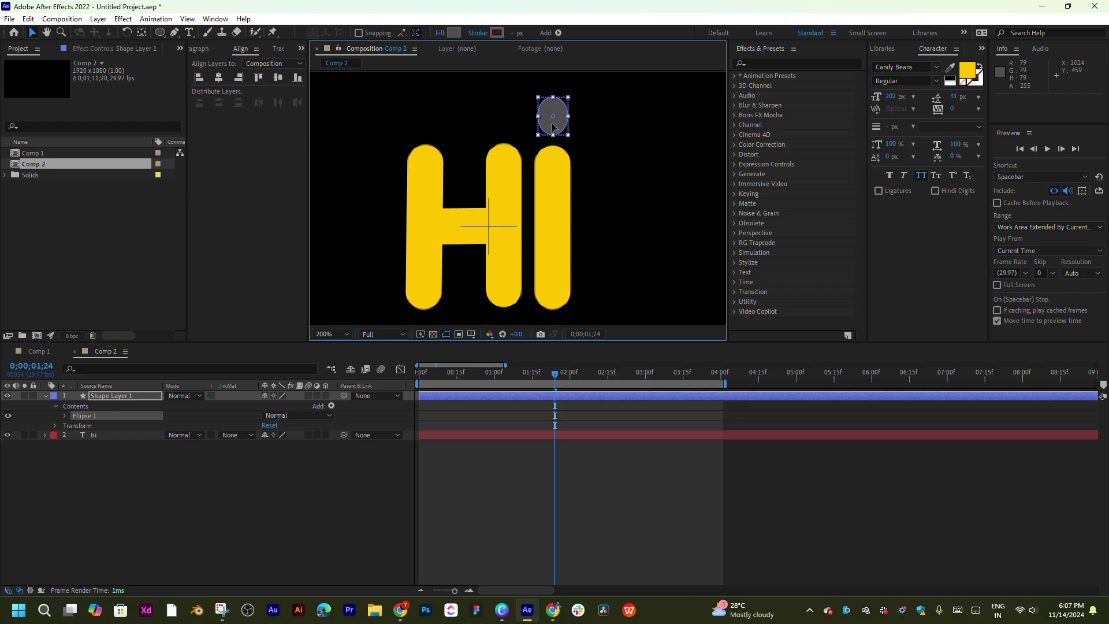
{"action": "scroll", "coordinate": [553, 127], "scroll_direction": "up", "scroll_amount": 1}
{"action": "scroll", "coordinate": [525, 129], "scroll_direction": "up", "scroll_amount": 1}
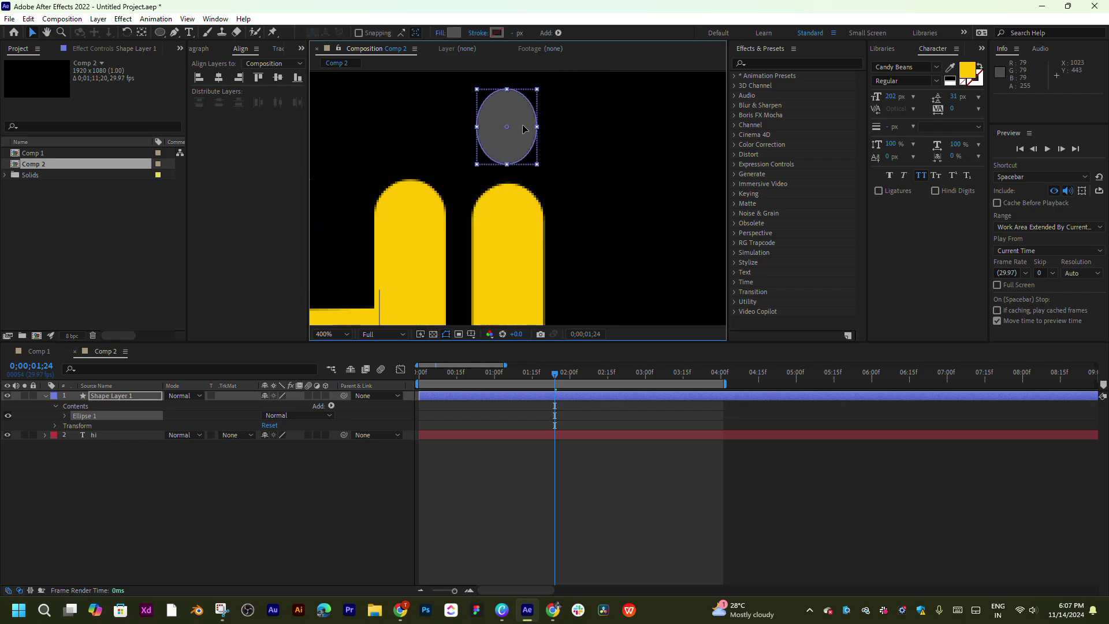
{"action": "left_click_drag", "start_coordinate": [523, 129], "coordinate": [525, 126]}
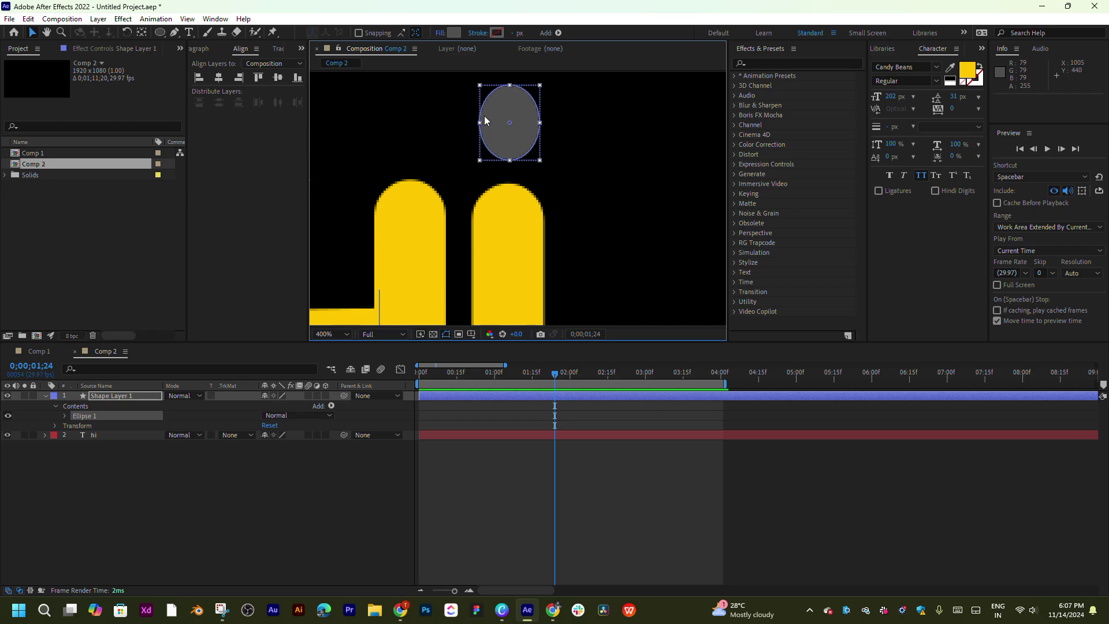
Step: Fill the oval white (FFFFFF) and bring the whole Hi back into view at 200%
{"action": "left_click", "coordinate": [455, 33]}
{"action": "left_click", "coordinate": [416, 231]}
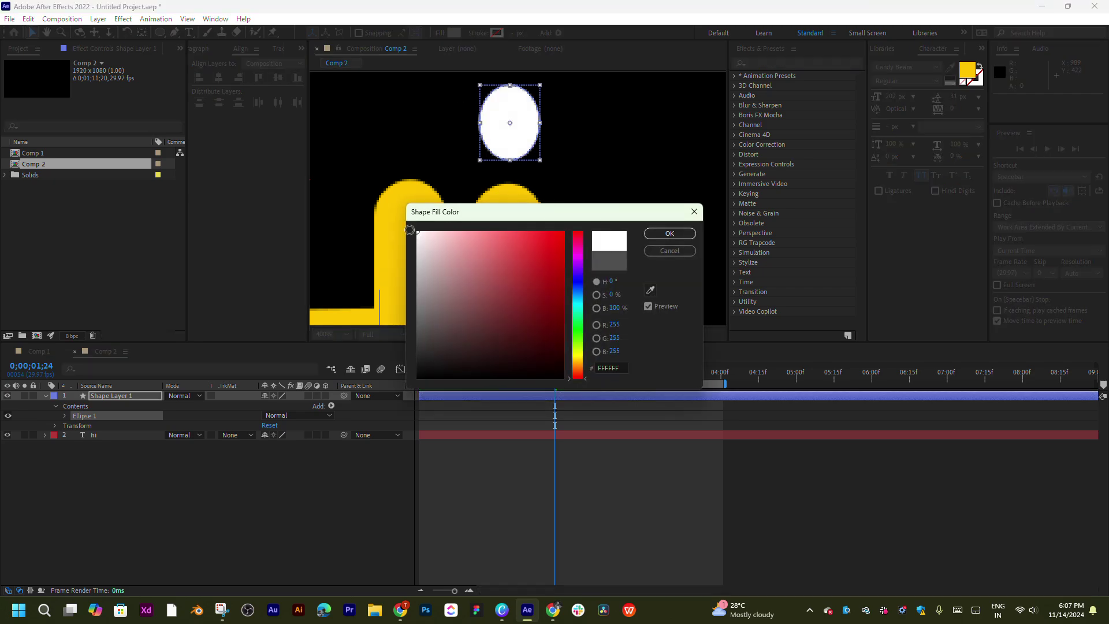
{"action": "left_click", "coordinate": [669, 233]}
{"action": "left_click", "coordinate": [617, 482]}
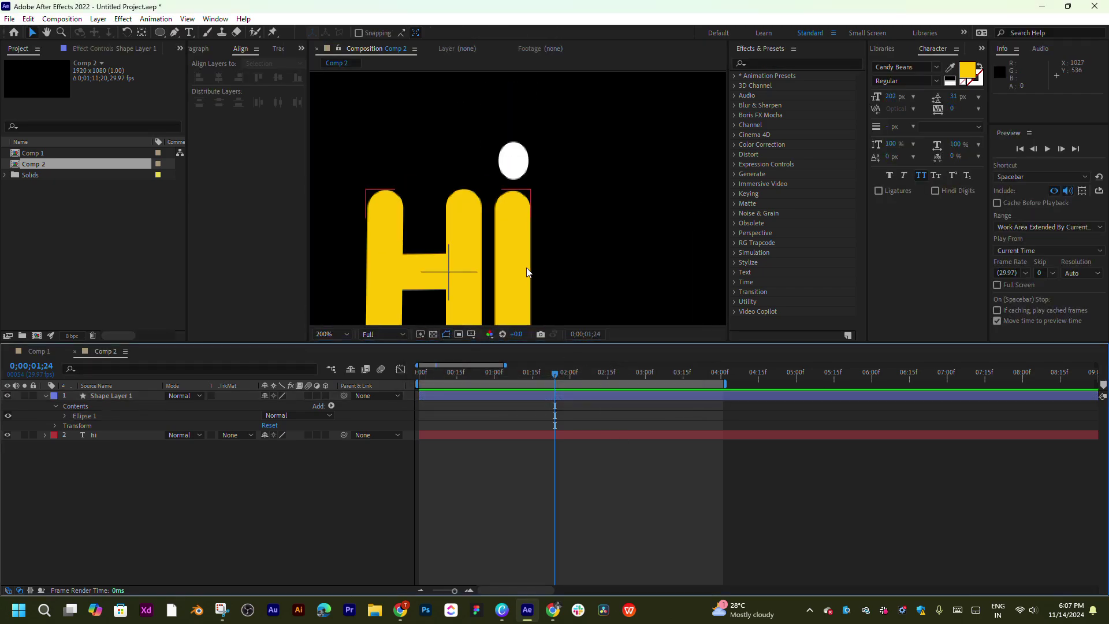
{"action": "left_click_drag", "start_coordinate": [566, 237], "coordinate": [603, 209]}
{"action": "key", "text": "v"}
{"action": "left_click", "coordinate": [580, 226]}
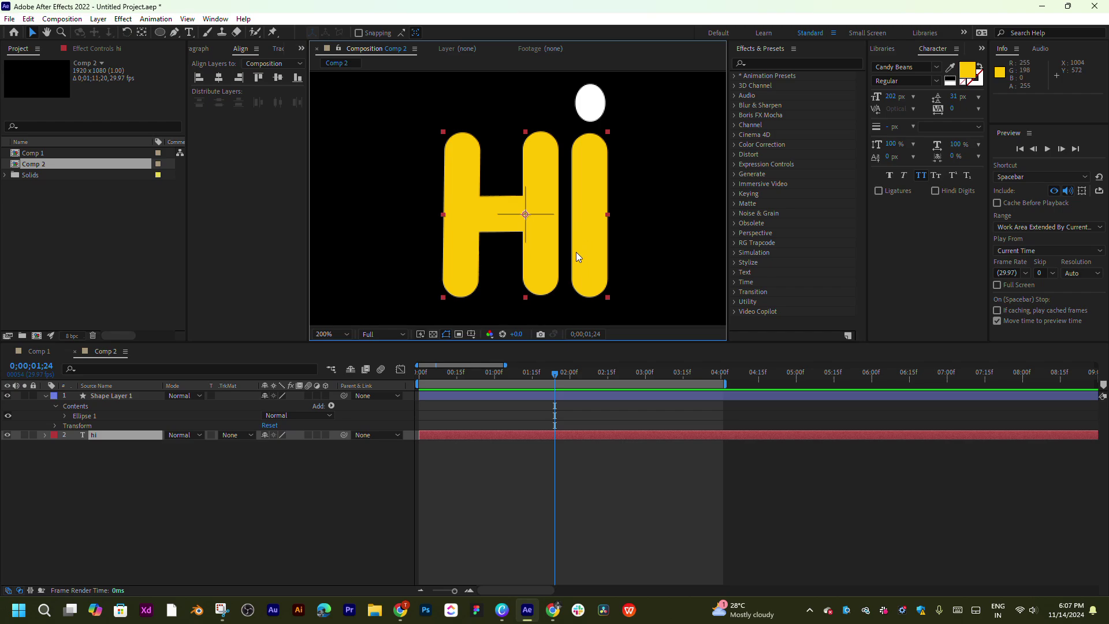
Step: Create shape outlines from the hi text layer
{"action": "left_click", "coordinate": [218, 466]}
{"action": "left_click", "coordinate": [118, 436]}
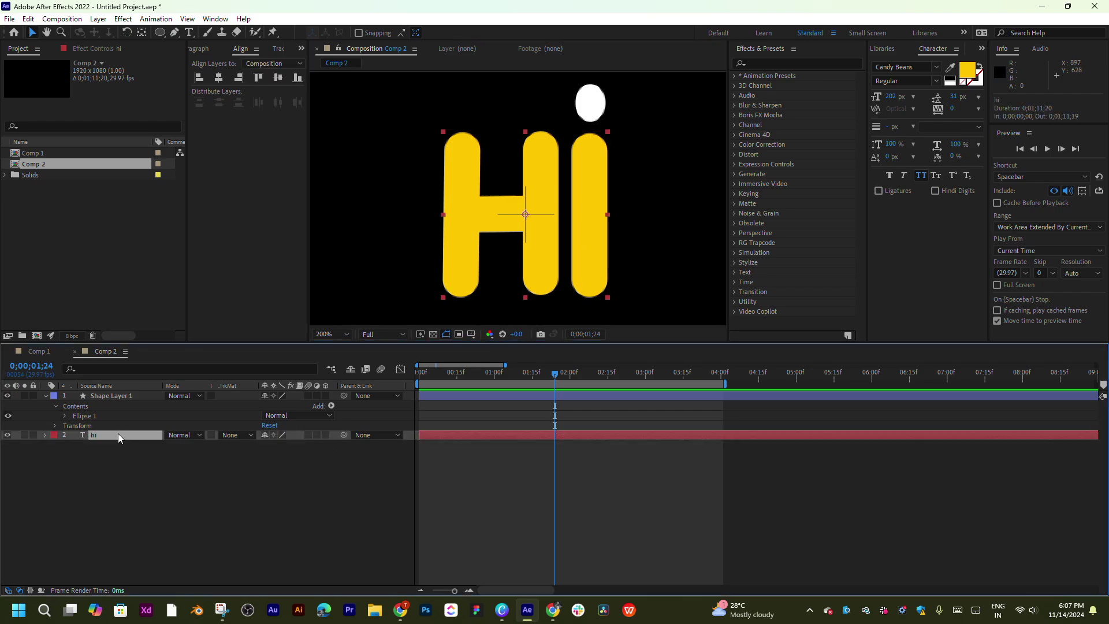
{"action": "right_click", "coordinate": [135, 436]}
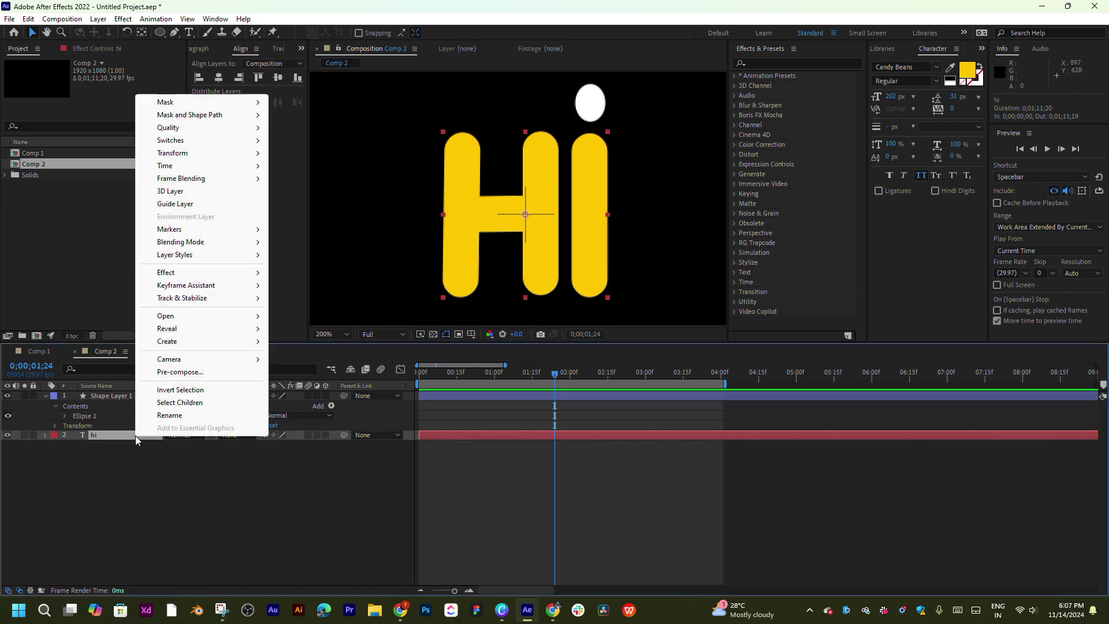
{"action": "mouse_move", "coordinate": [202, 341]}
{"action": "left_click", "coordinate": [329, 354]}
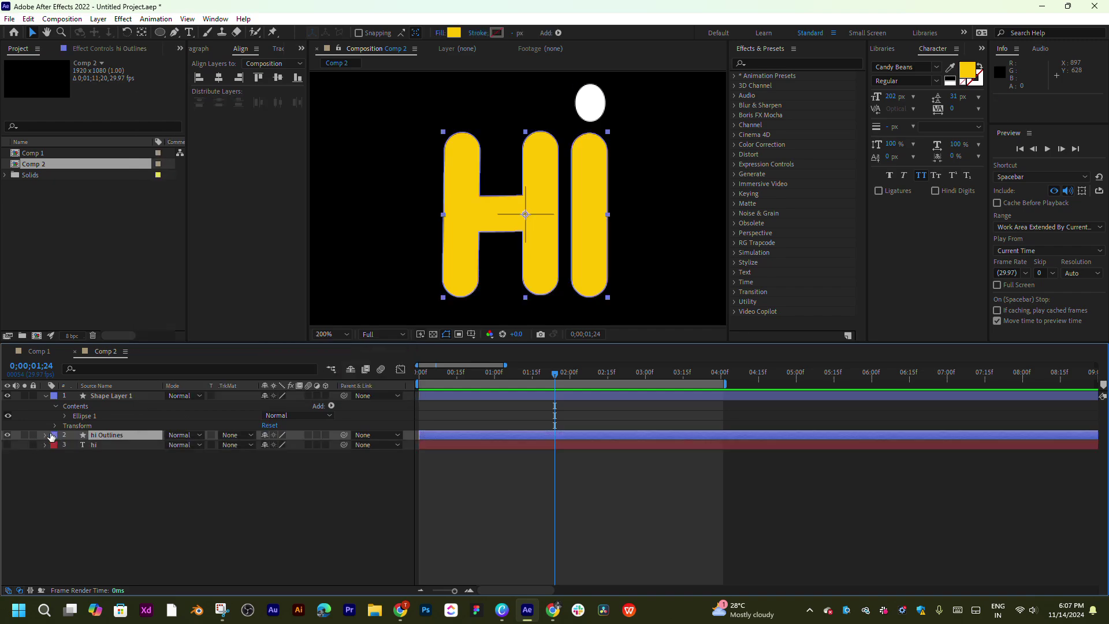
Step: Expand hi Outlines and browse its shape Add list without adding anything
{"action": "left_click", "coordinate": [46, 435]}
{"action": "left_click", "coordinate": [331, 446]}
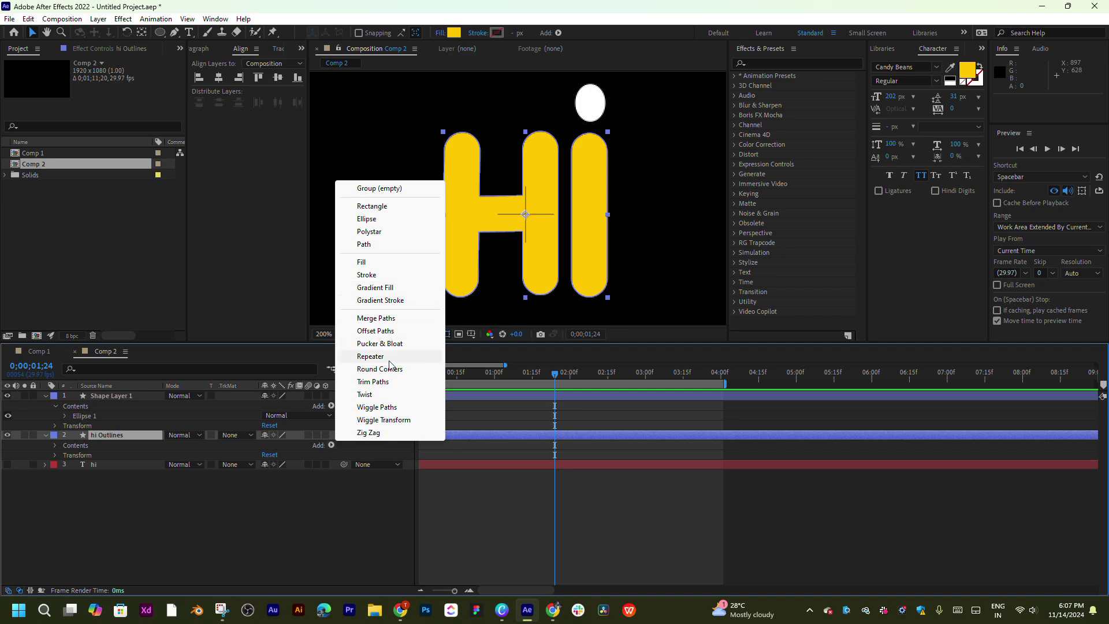
{"action": "left_click", "coordinate": [335, 515]}
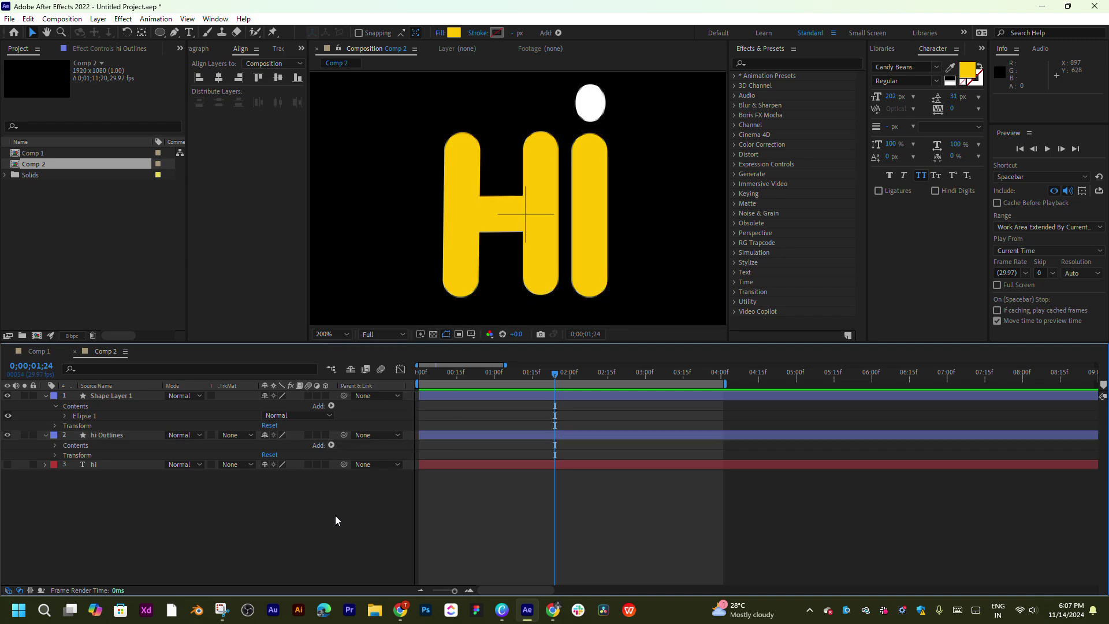
{"action": "left_click", "coordinate": [117, 435]}
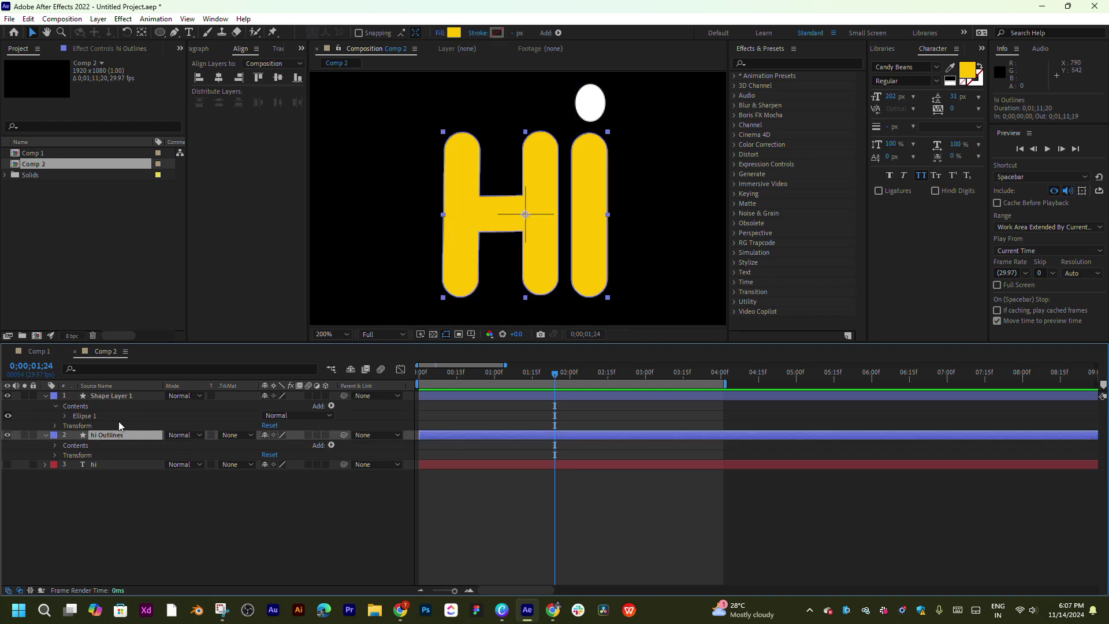
{"action": "double_click", "coordinate": [636, 23]}
{"action": "left_click", "coordinate": [575, 44]}
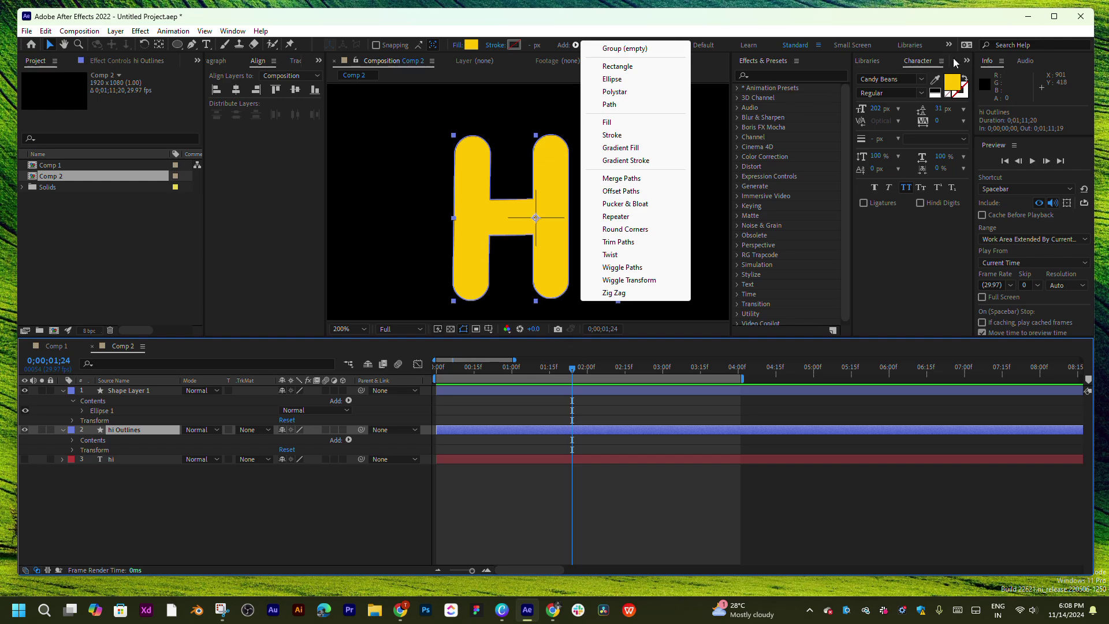
Step: Hide hi Outlines, move it below the hi text layer, and show the hi text again
{"action": "left_click", "coordinate": [1062, 19]}
{"action": "left_click", "coordinate": [234, 548]}
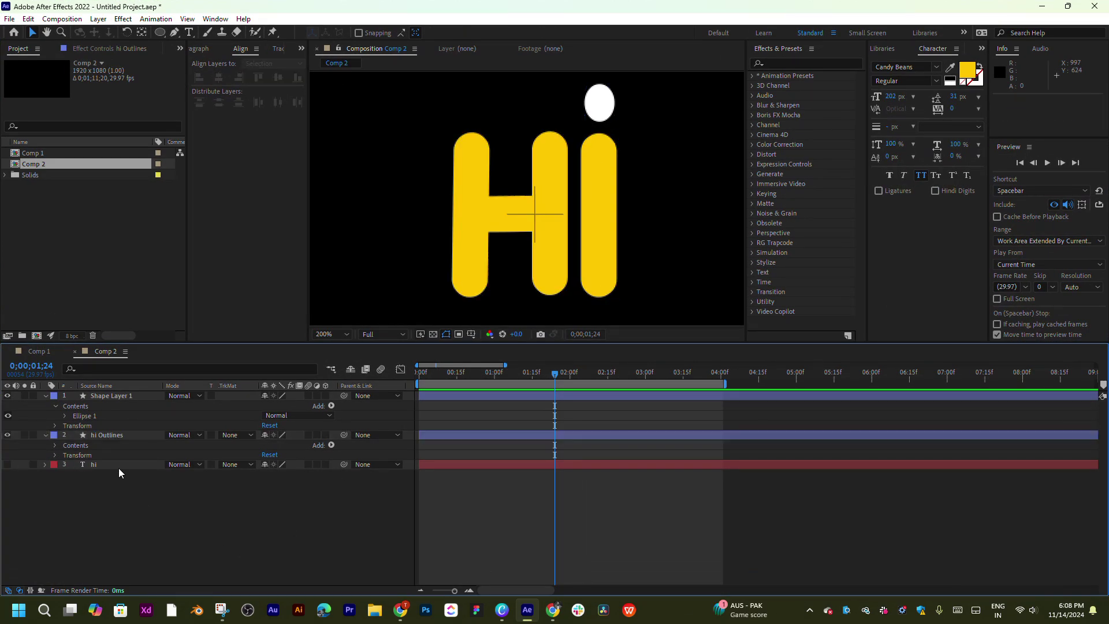
{"action": "left_click", "coordinate": [119, 465]}
{"action": "left_click", "coordinate": [8, 434]}
{"action": "left_click_drag", "start_coordinate": [119, 436], "coordinate": [92, 473]}
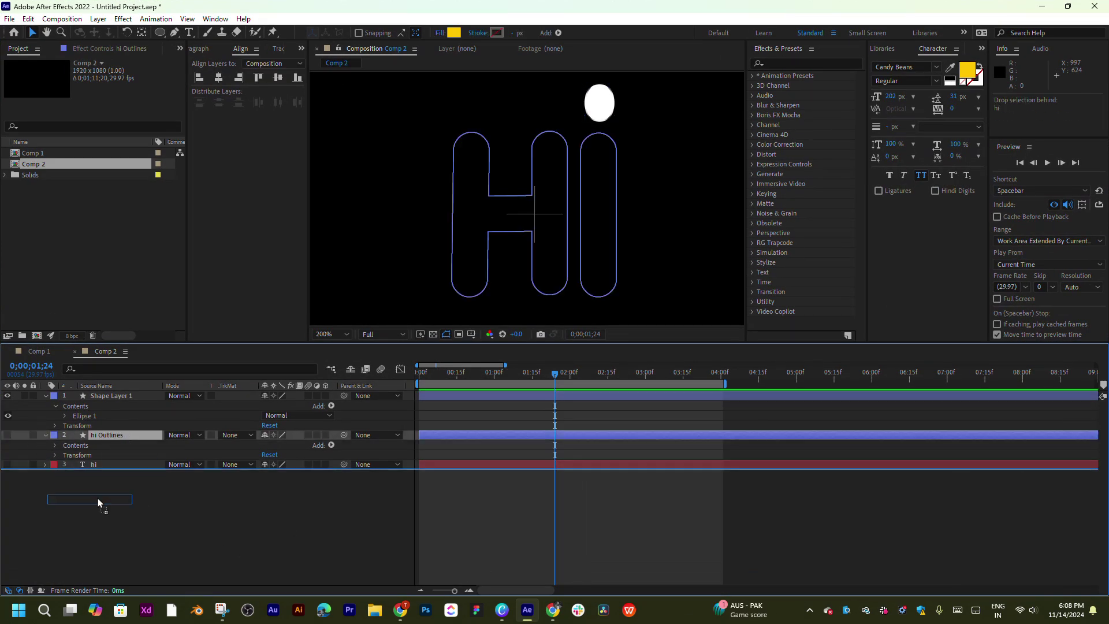
{"action": "left_click", "coordinate": [7, 434]}
{"action": "left_click", "coordinate": [132, 435]}
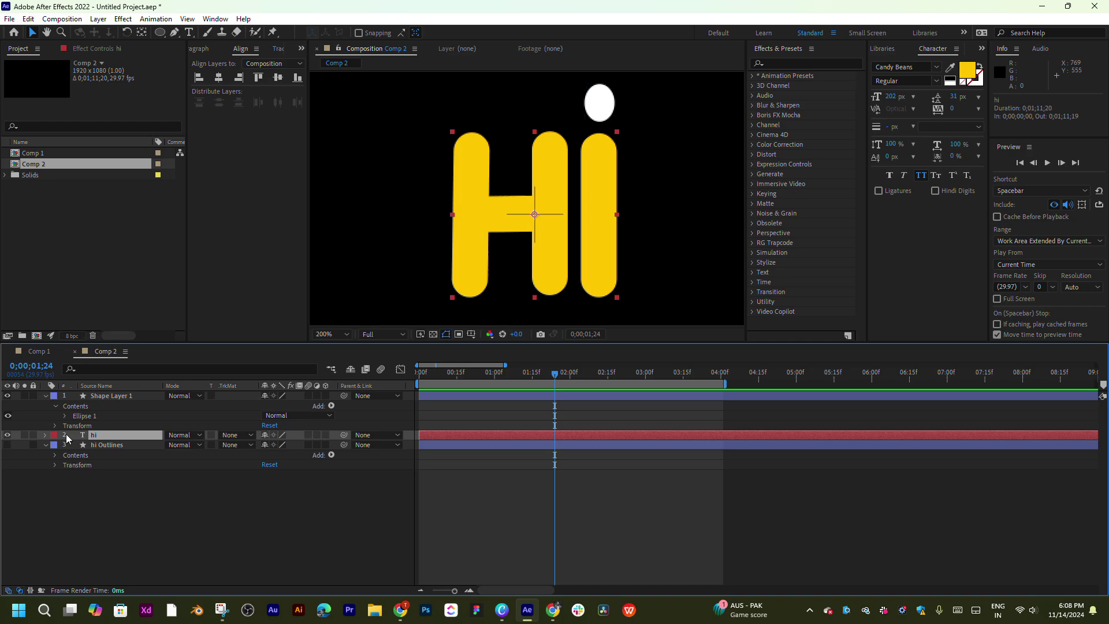
Step: Add a Position animator pushing the letters down to Y 166, and test Range Start and End
{"action": "left_click", "coordinate": [45, 435]}
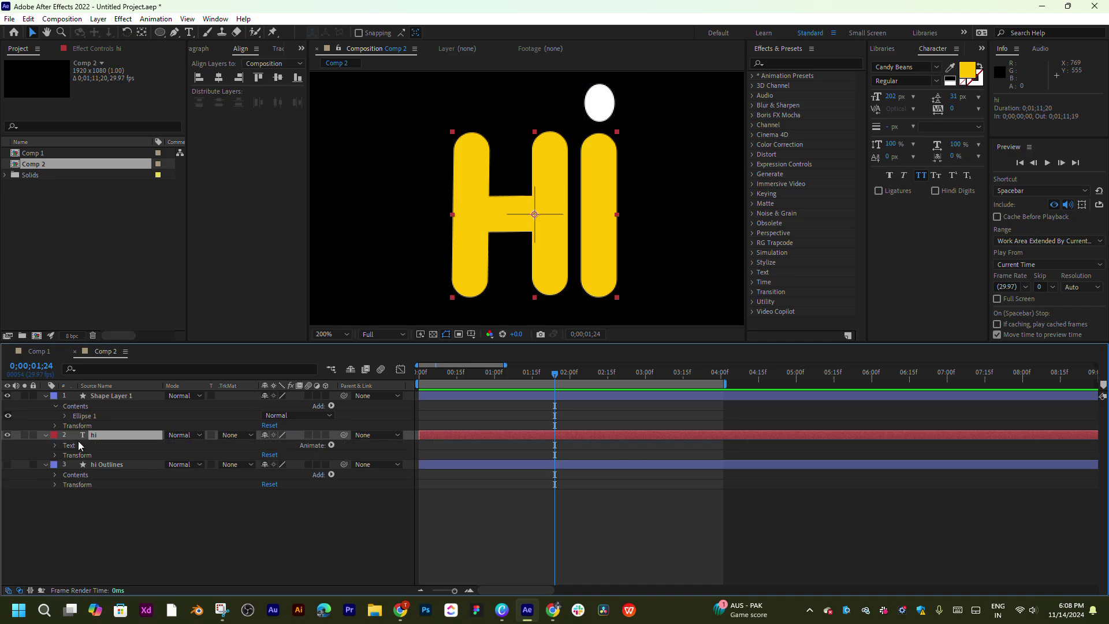
{"action": "left_click", "coordinate": [331, 445]}
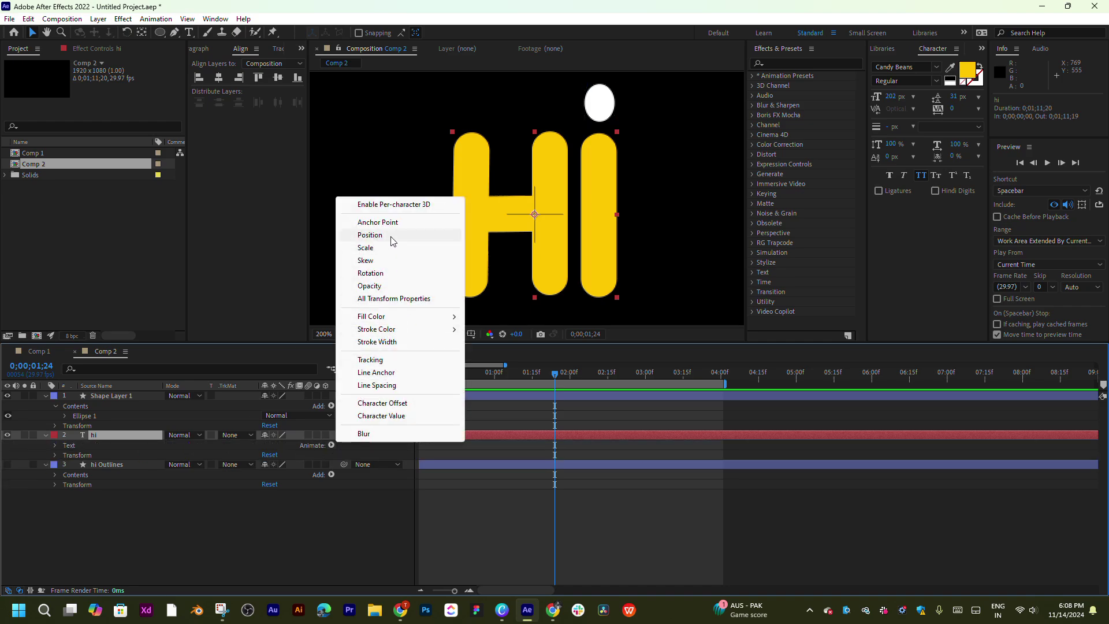
{"action": "left_click", "coordinate": [370, 235]}
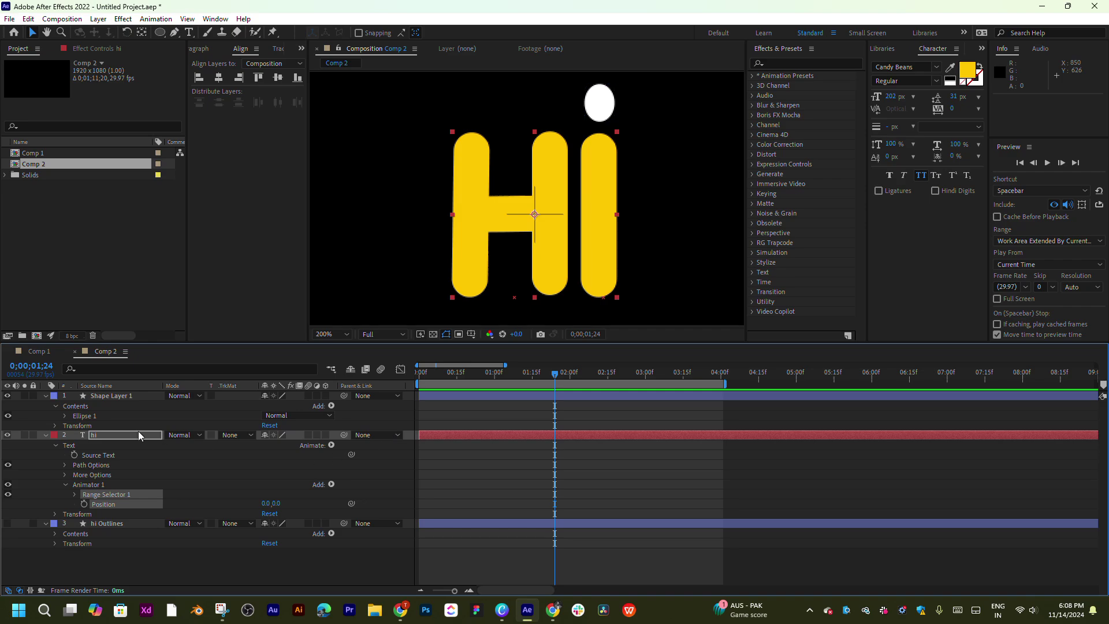
{"action": "left_click_drag", "start_coordinate": [277, 502], "coordinate": [381, 496]}
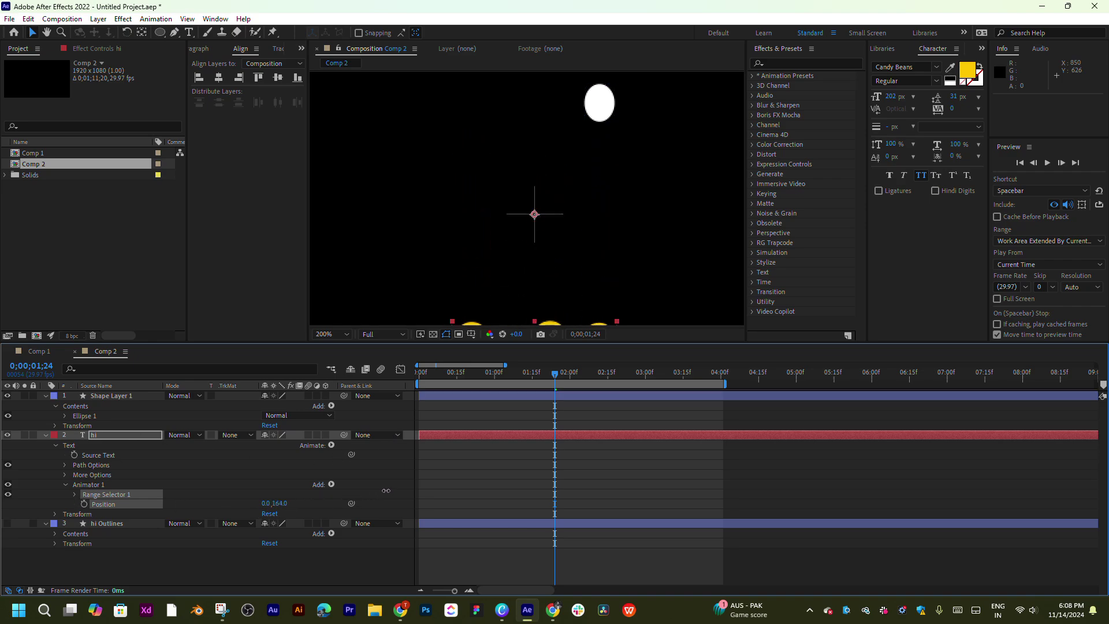
{"action": "left_click", "coordinate": [75, 492]}
{"action": "left_click_drag", "start_coordinate": [266, 501], "coordinate": [346, 495]}
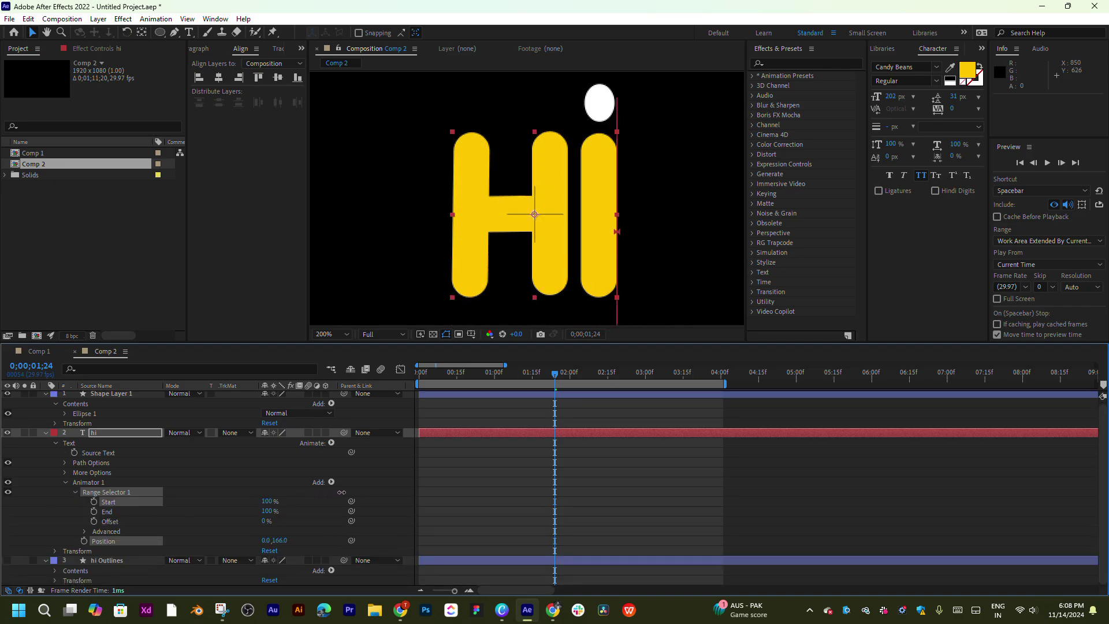
{"action": "mouse_move", "coordinate": [267, 513]}
{"action": "left_mouse_down"}
{"action": "mouse_move", "coordinate": [204, 510]}
{"action": "mouse_move", "coordinate": [255, 500]}
{"action": "left_mouse_up"}
{"action": "left_click", "coordinate": [253, 500]}
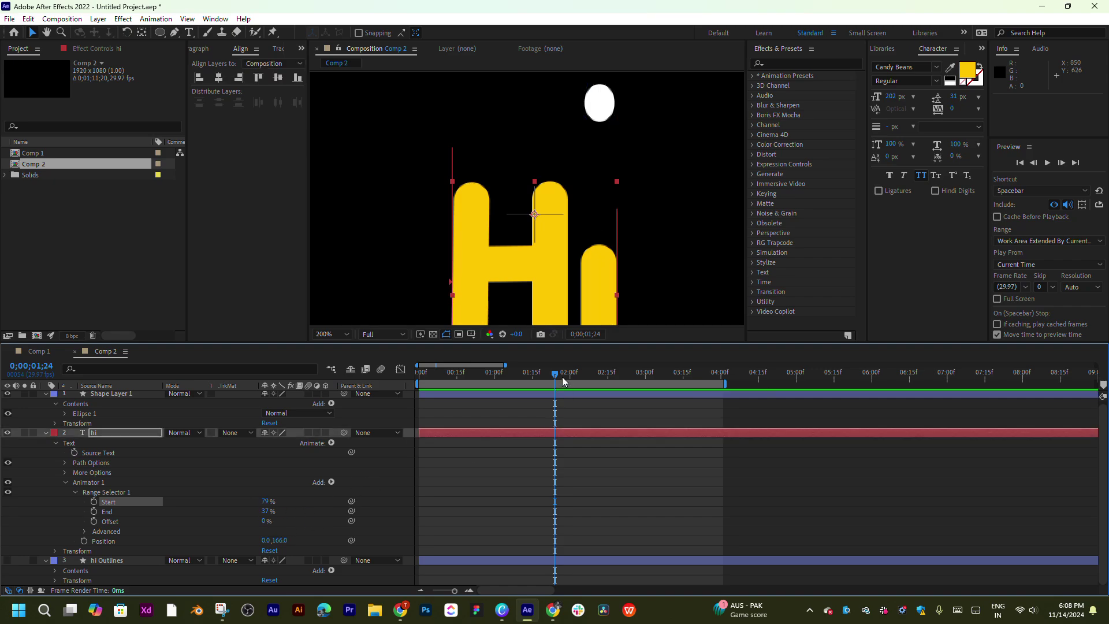
Step: Keyframe Range Start and End at 100% at one second, and End at 0% at frame 8
{"action": "left_click_drag", "start_coordinate": [563, 377], "coordinate": [494, 383]}
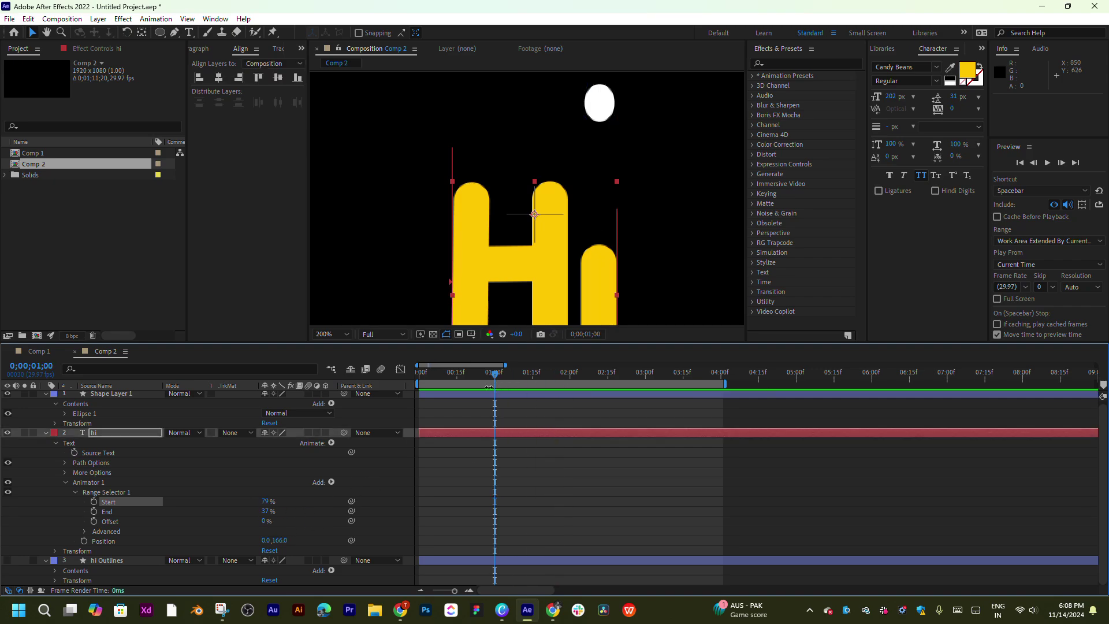
{"action": "left_click", "coordinate": [94, 501]}
{"action": "left_click", "coordinate": [93, 511]}
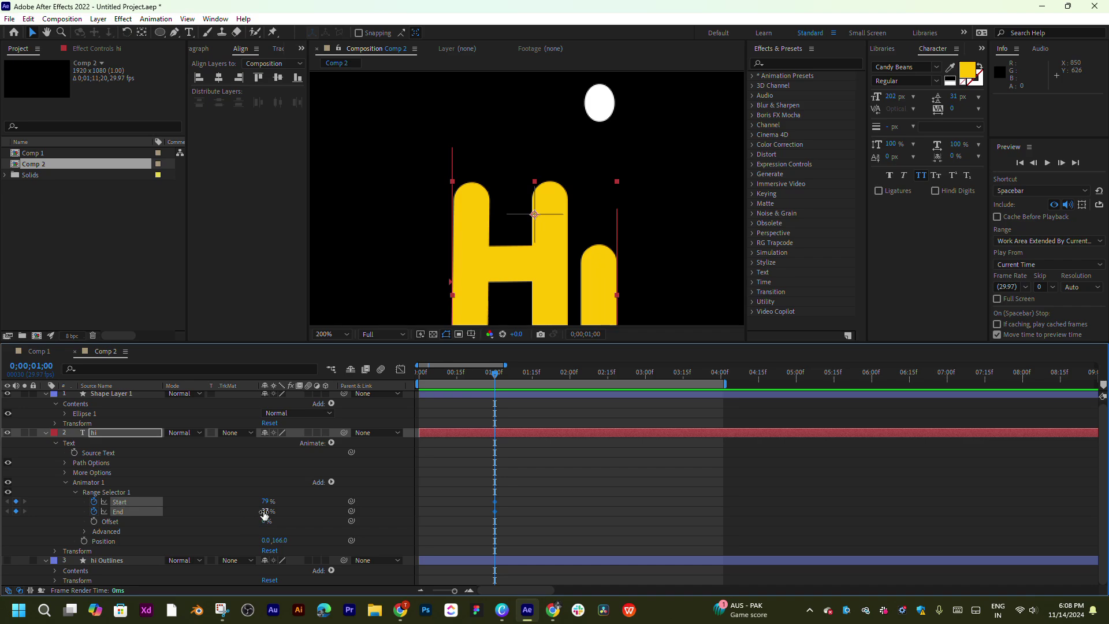
{"action": "mouse_move", "coordinate": [265, 511]}
{"action": "left_mouse_down"}
{"action": "mouse_move", "coordinate": [307, 508]}
{"action": "mouse_move", "coordinate": [295, 501]}
{"action": "left_mouse_up"}
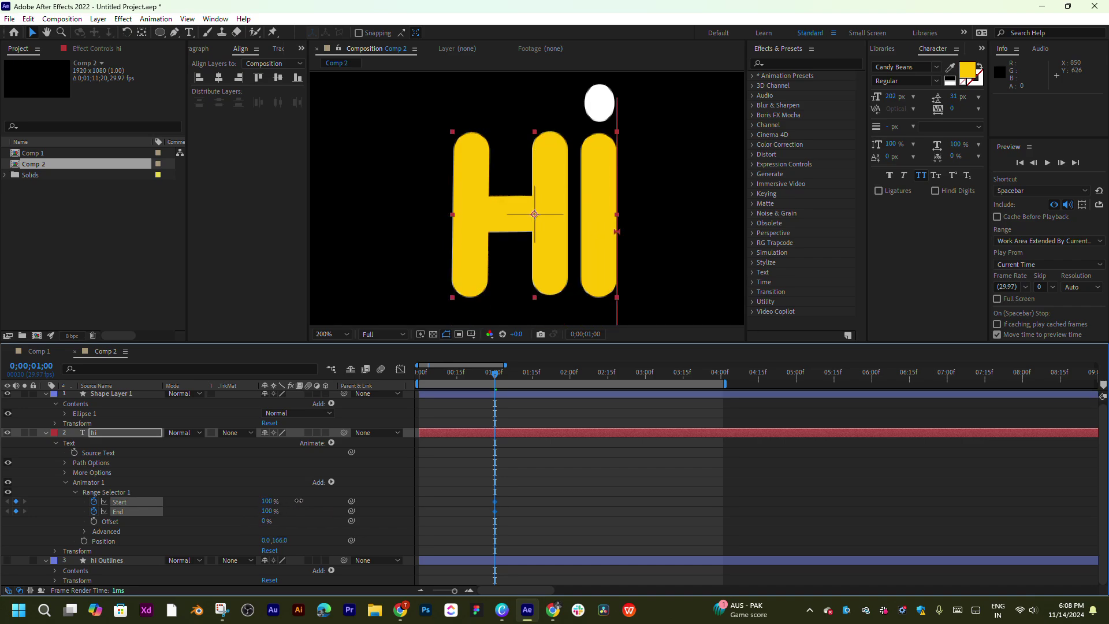
{"action": "left_click_drag", "start_coordinate": [483, 380], "coordinate": [442, 376]}
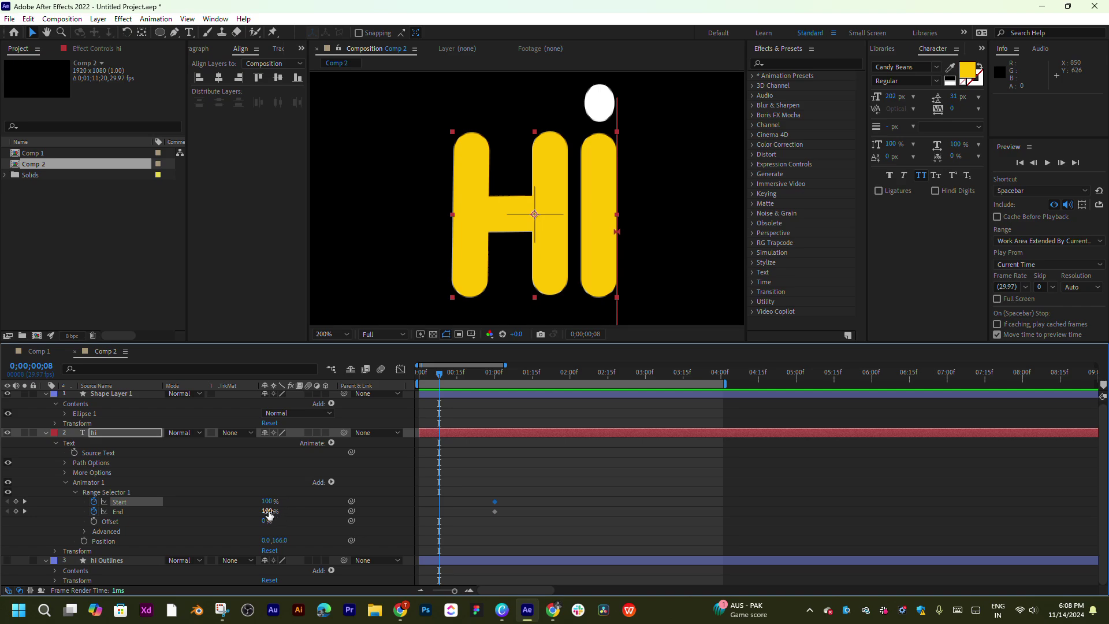
{"action": "left_click_drag", "start_coordinate": [269, 515], "coordinate": [213, 513]}
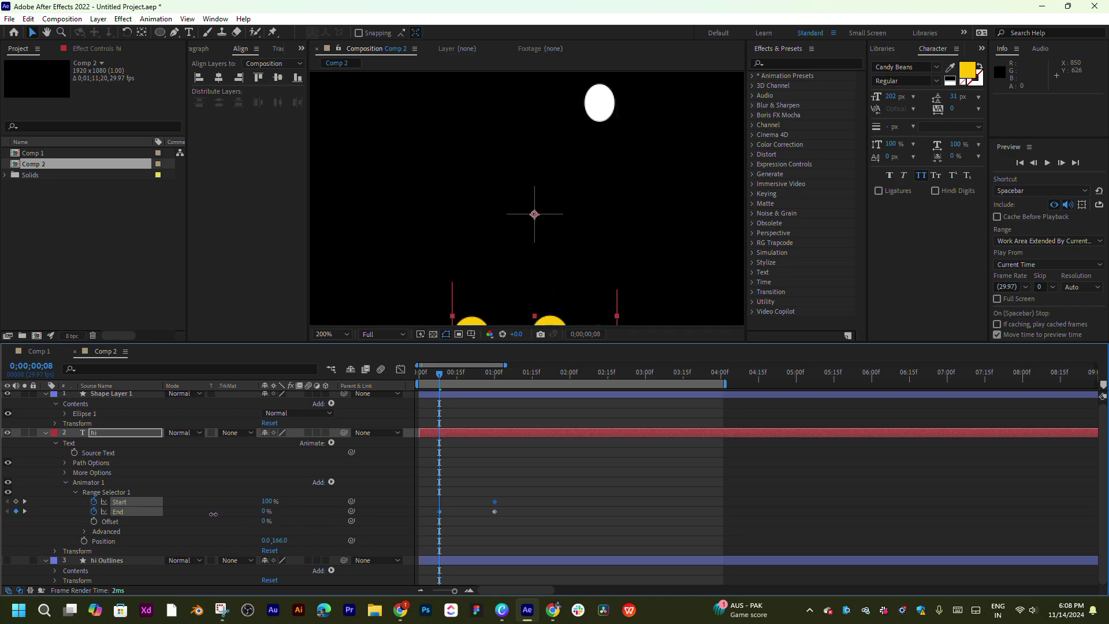
Step: Preview the letter rise and readjust the Range Start value at frame 8
{"action": "key", "text": "space"}
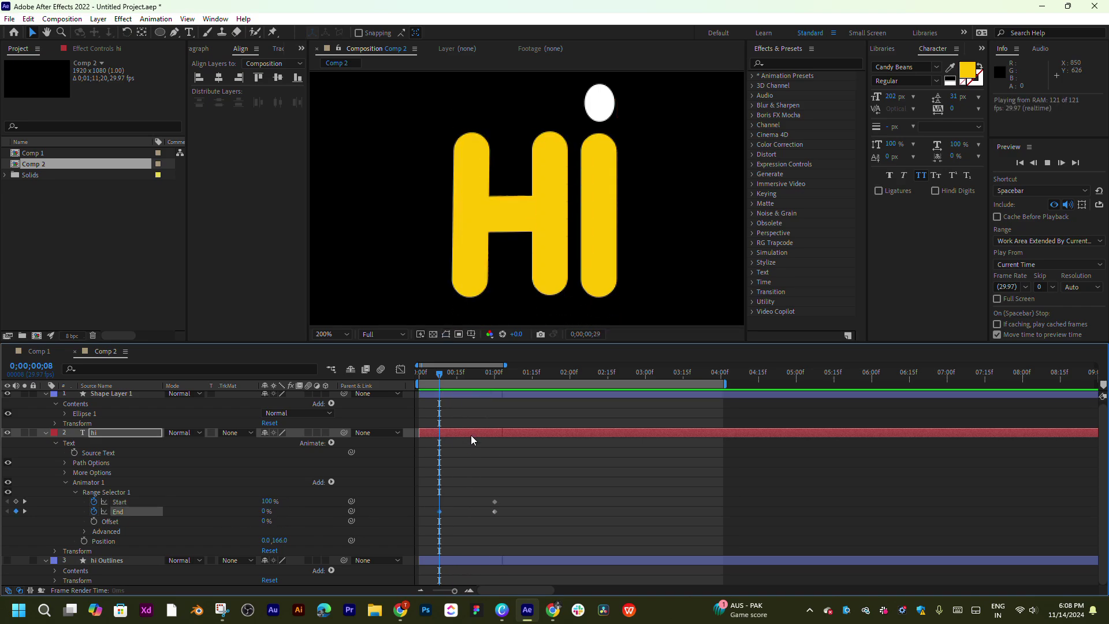
{"action": "key", "text": "space"}
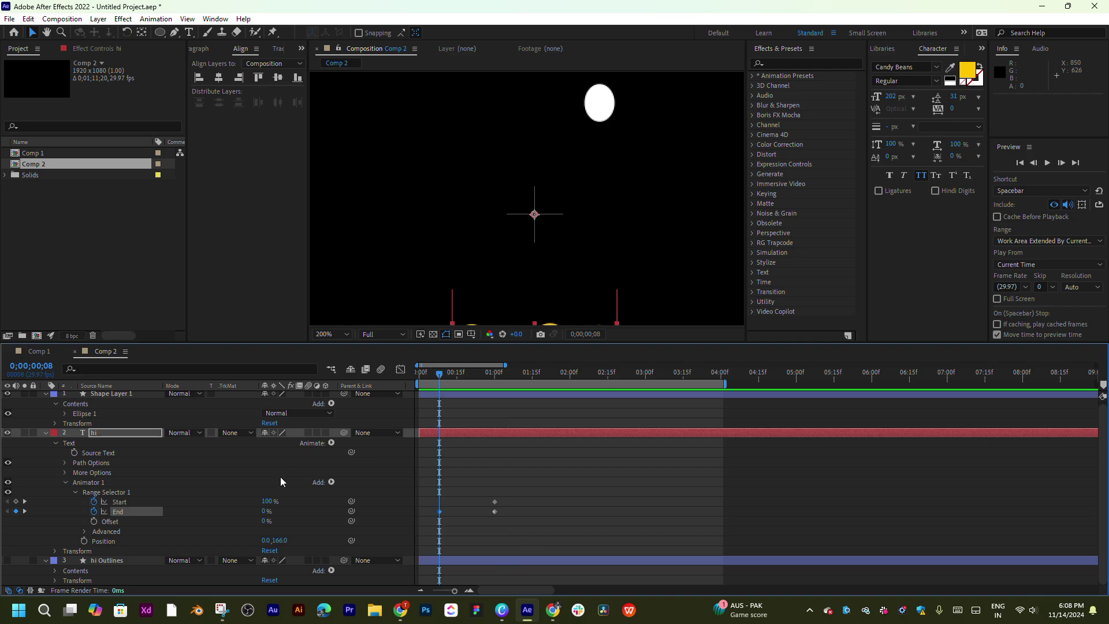
{"action": "left_click_drag", "start_coordinate": [267, 504], "coordinate": [243, 504]}
{"action": "key", "text": "space"}
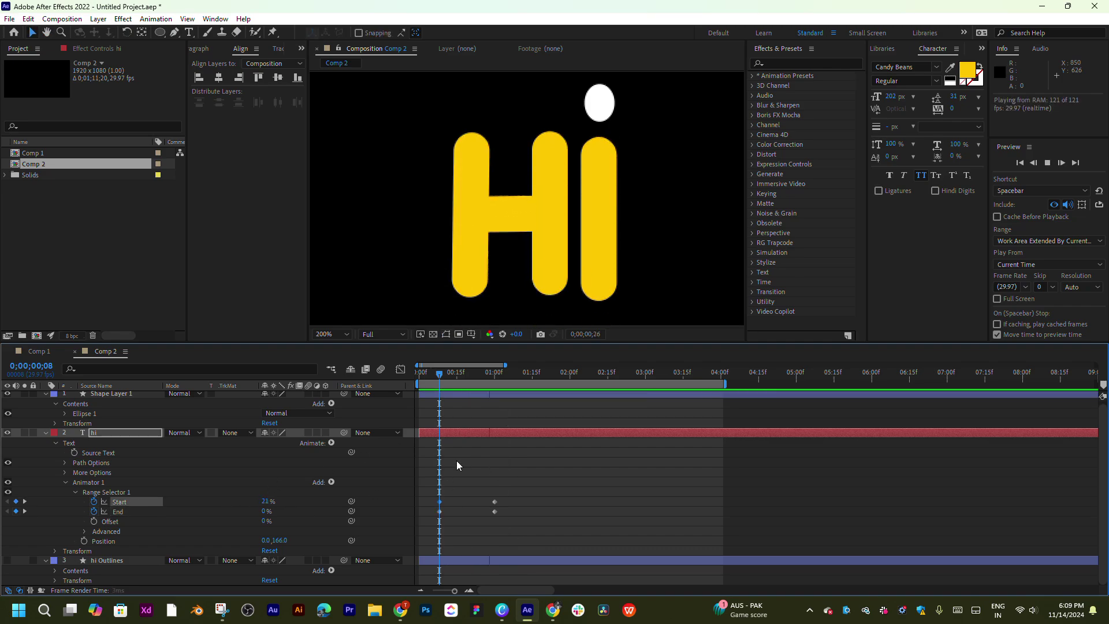
{"action": "left_click_drag", "start_coordinate": [487, 379], "coordinate": [440, 382]}
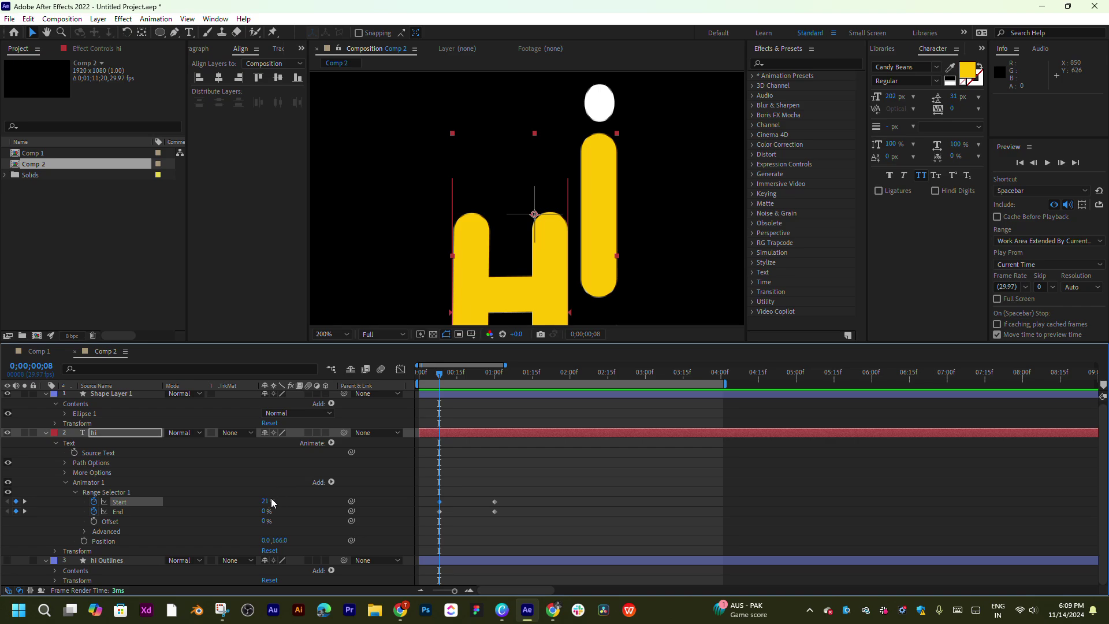
{"action": "left_click_drag", "start_coordinate": [272, 503], "coordinate": [254, 502]}
Step: Replay from frame 8, check the reveal at frame 24, and select the Start and End keyframes
{"action": "left_click", "coordinate": [476, 376]}
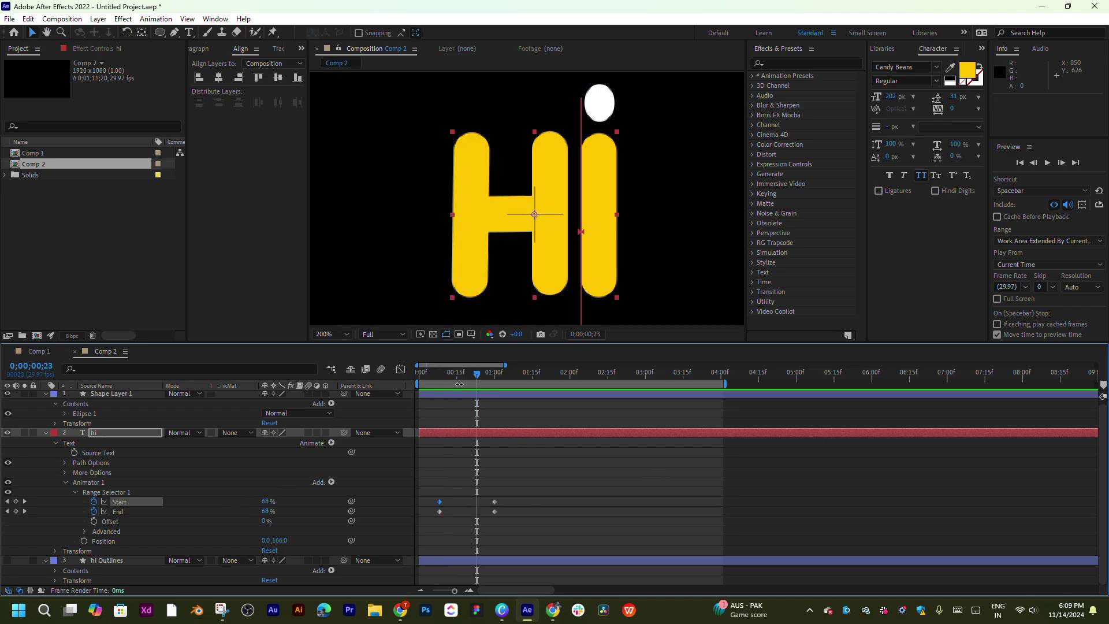
{"action": "left_click", "coordinate": [440, 376]}
{"action": "key", "text": "space"}
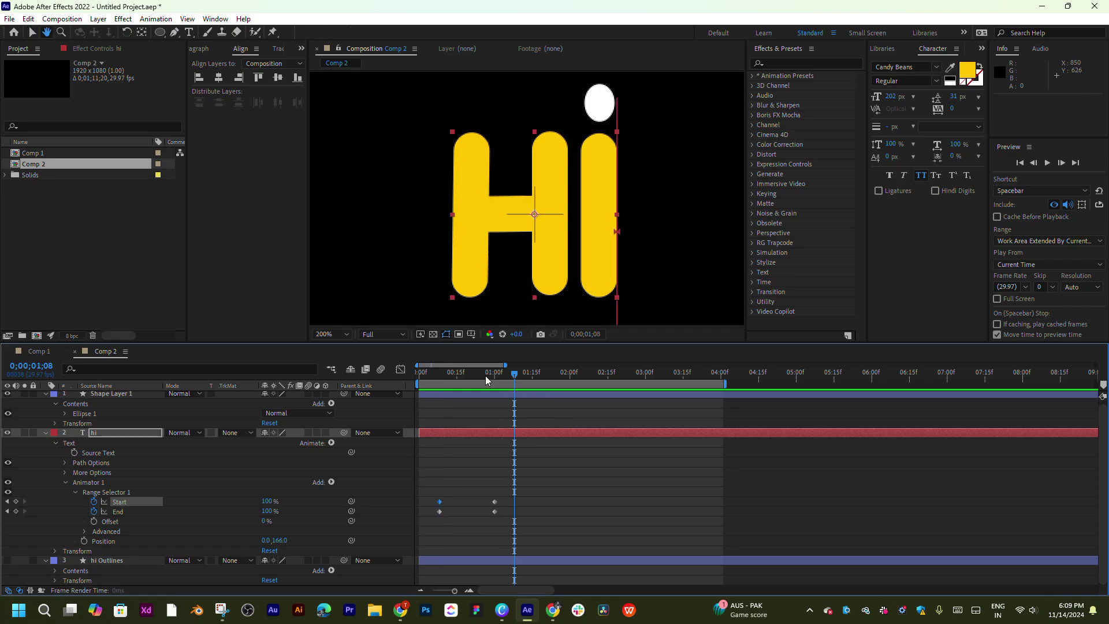
{"action": "left_click_drag", "start_coordinate": [485, 376], "coordinate": [483, 379]}
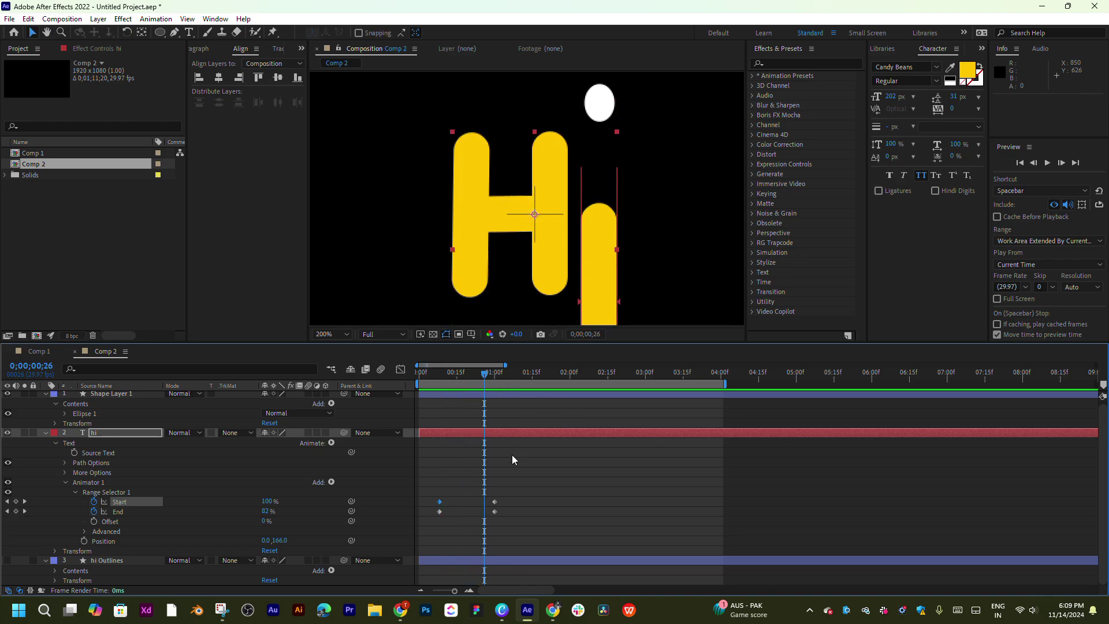
{"action": "left_click_drag", "start_coordinate": [519, 473], "coordinate": [429, 526]}
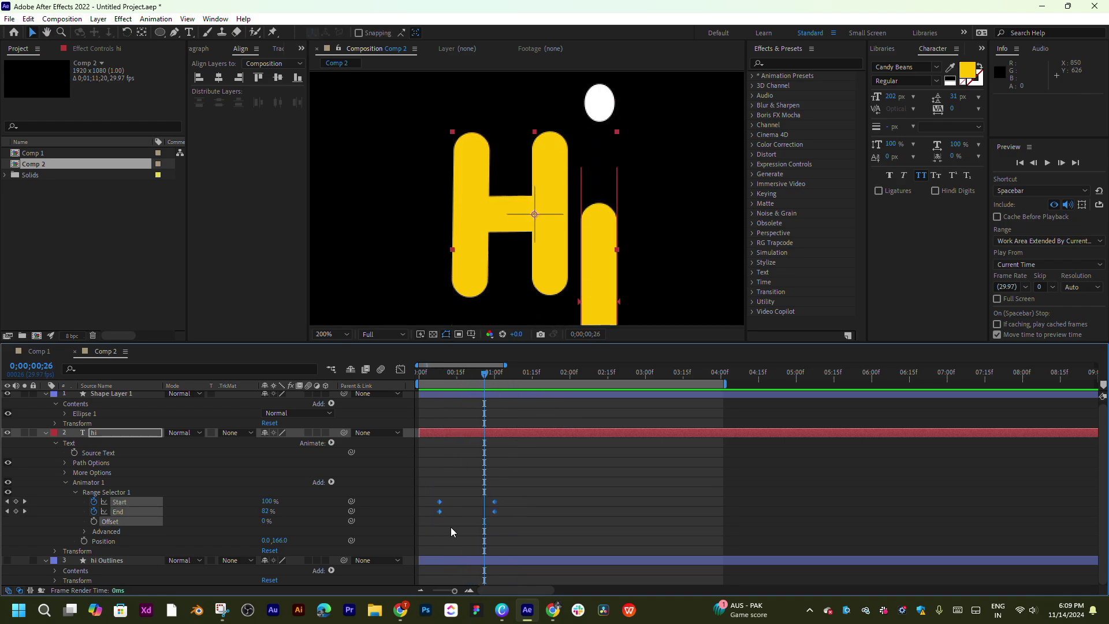
{"action": "right_click", "coordinate": [497, 500]}
{"action": "right_click", "coordinate": [495, 506]}
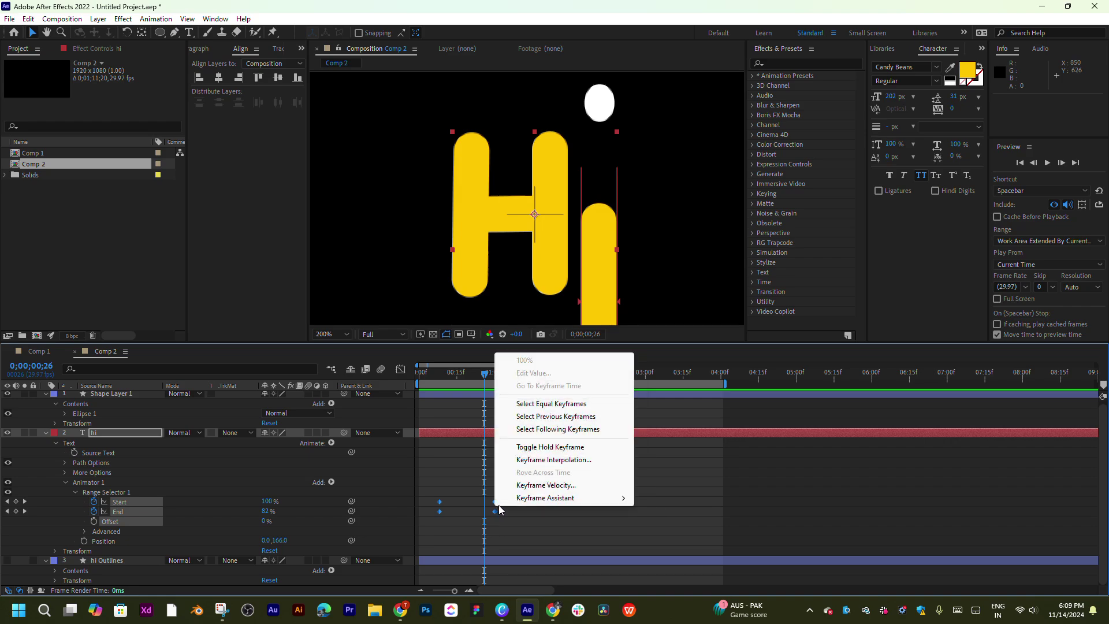
{"action": "mouse_move", "coordinate": [577, 498]}
{"action": "left_click", "coordinate": [664, 531]}
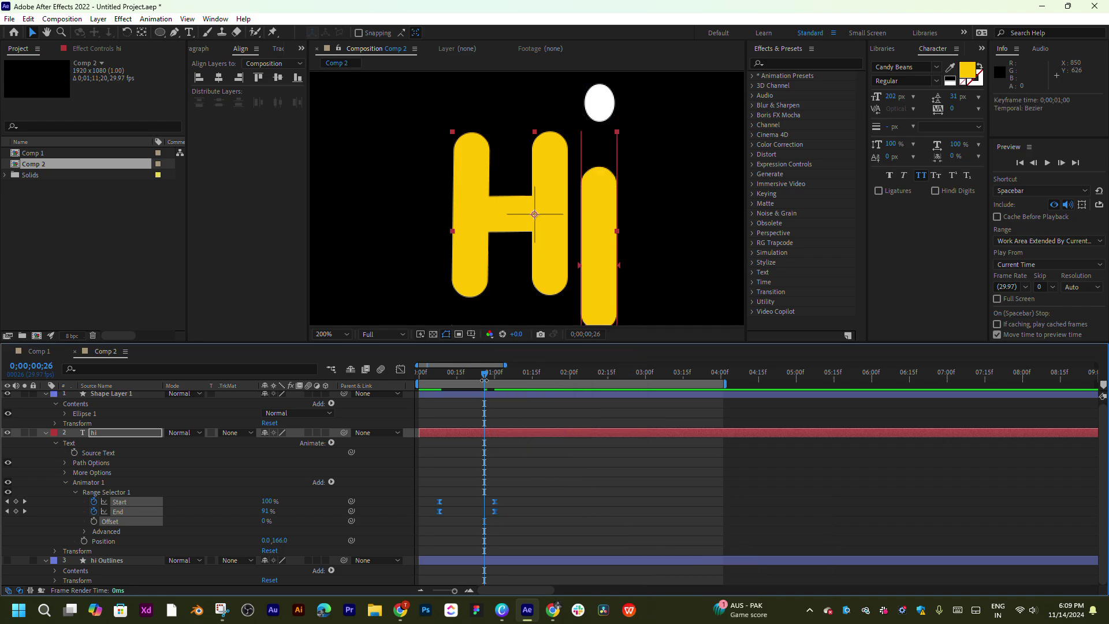
{"action": "left_click", "coordinate": [401, 368]}
{"action": "mouse_move", "coordinate": [516, 520]}
{"action": "left_mouse_down"}
{"action": "mouse_move", "coordinate": [480, 584]}
{"action": "mouse_move", "coordinate": [462, 552]}
{"action": "left_mouse_up"}
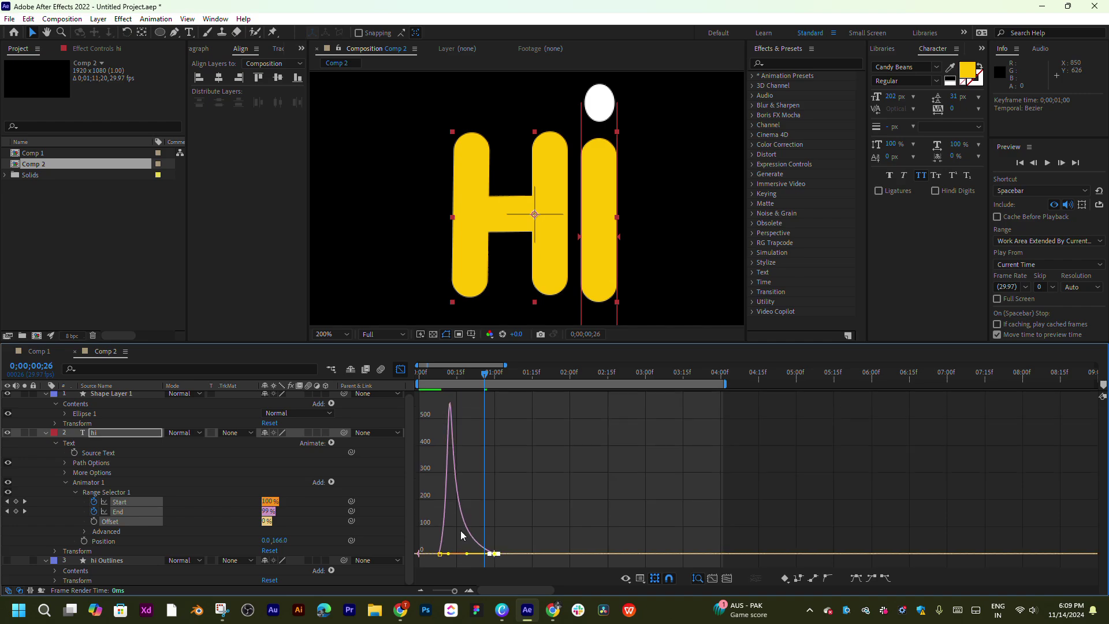
{"action": "key", "text": "space"}
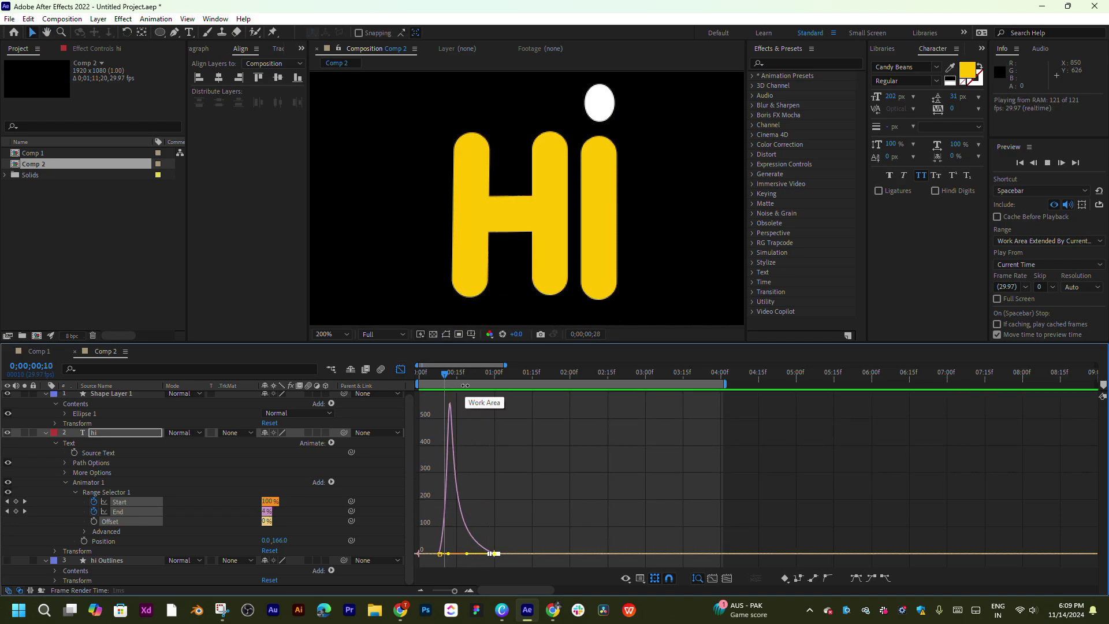
{"action": "left_click", "coordinate": [400, 369]}
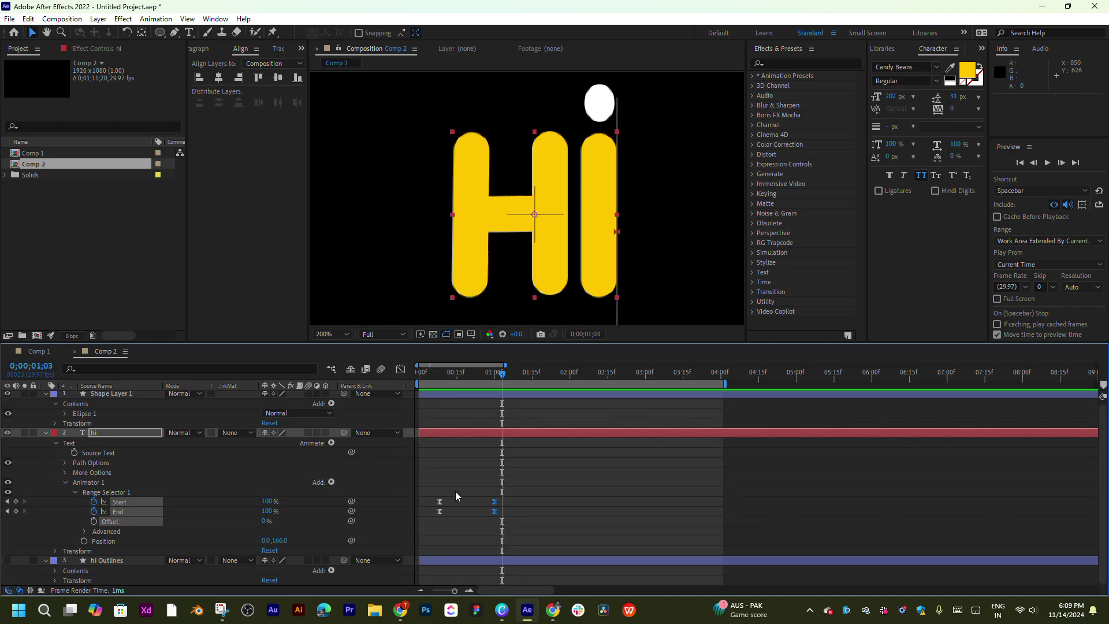
{"action": "left_click", "coordinate": [441, 500]}
{"action": "left_click_drag", "start_coordinate": [448, 492], "coordinate": [425, 511]}
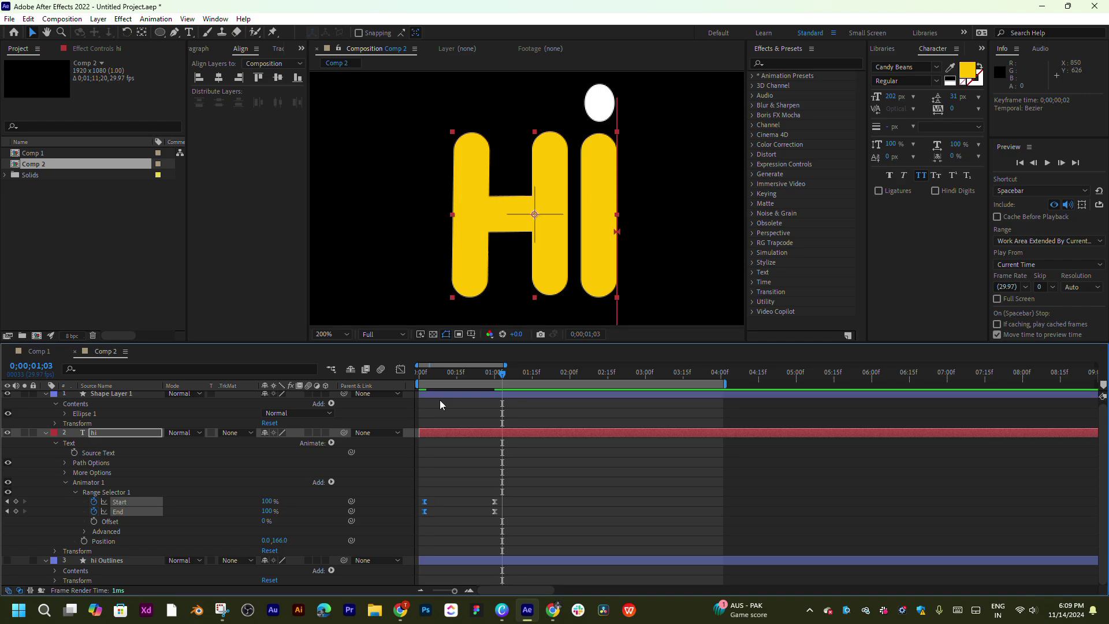
{"action": "key", "text": "space"}
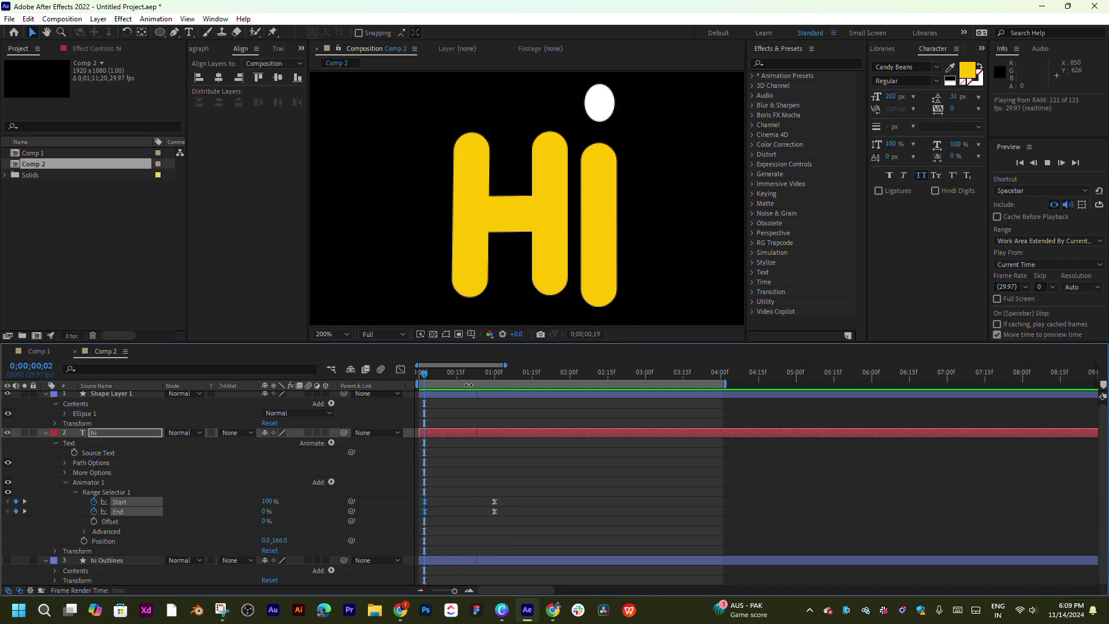
{"action": "key", "text": "space"}
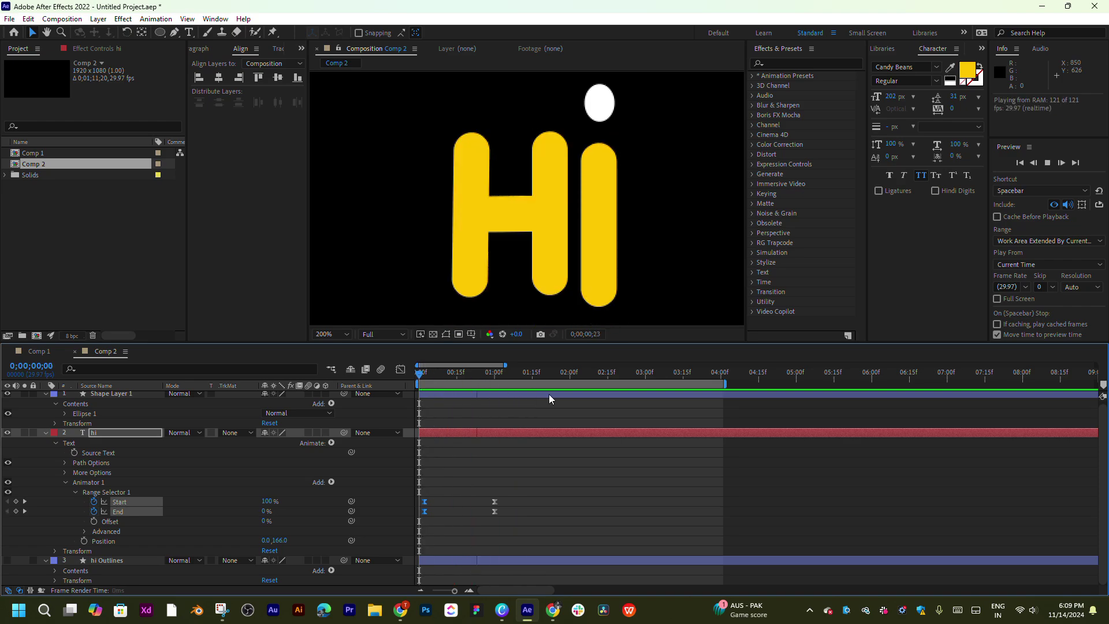
{"action": "key", "text": "Home"}
{"action": "left_click_drag", "start_coordinate": [475, 365], "coordinate": [476, 369]}
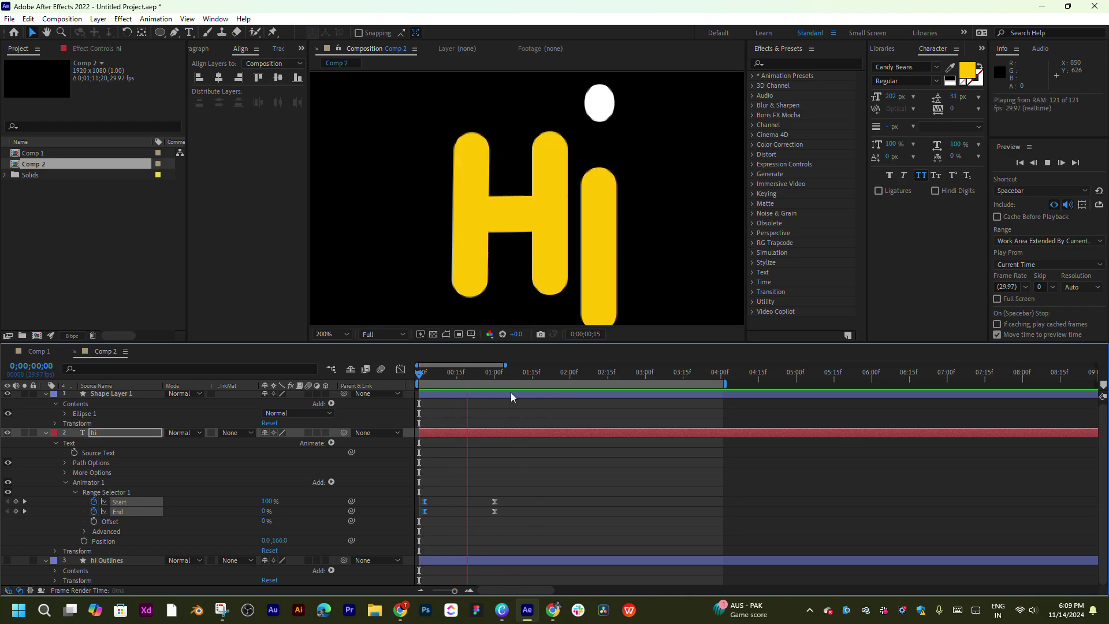
{"action": "key", "text": "comma"}
{"action": "left_click_drag", "start_coordinate": [469, 378], "coordinate": [509, 381]}
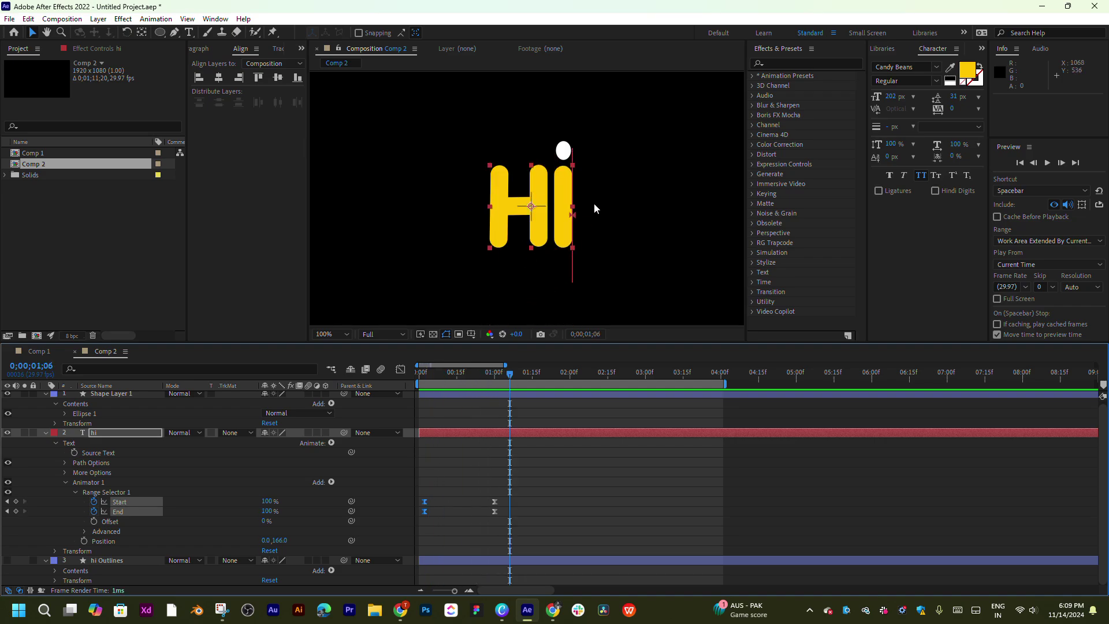
{"action": "key", "text": "F2"}
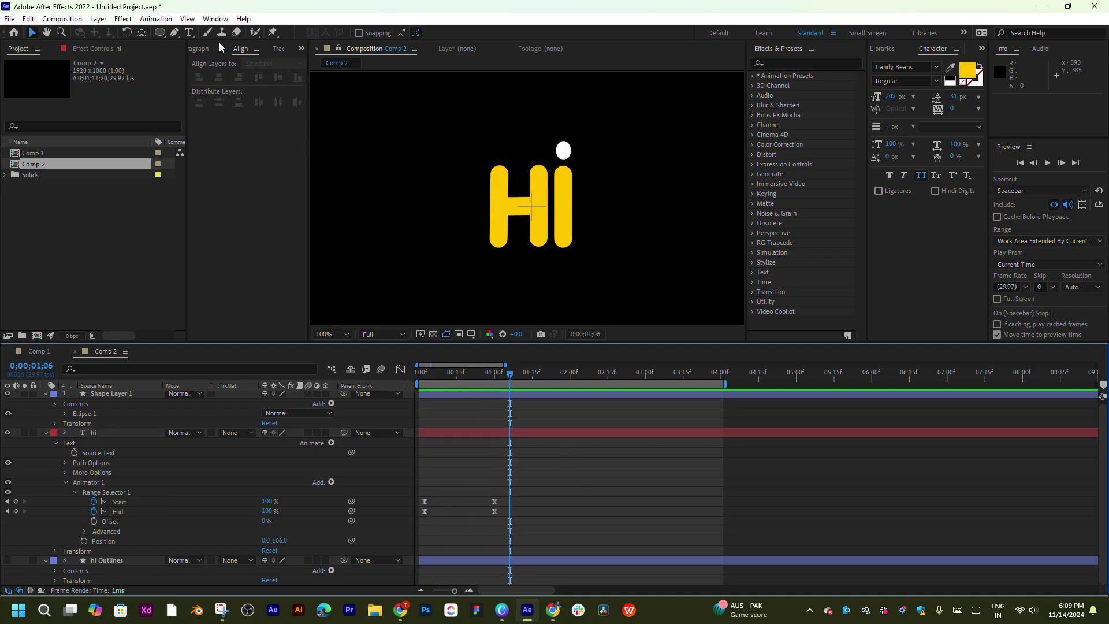
Step: Draw a white rounded rectangle over the Hi text and align it to the composition centre
{"action": "left_click", "coordinate": [162, 36]}
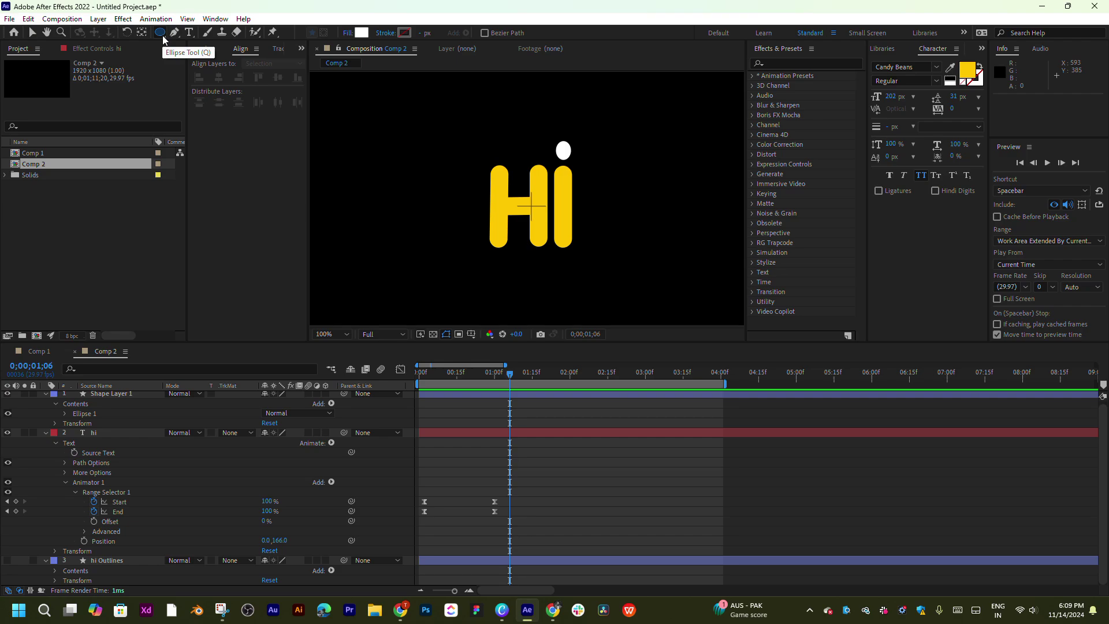
{"action": "key", "text": "q"}
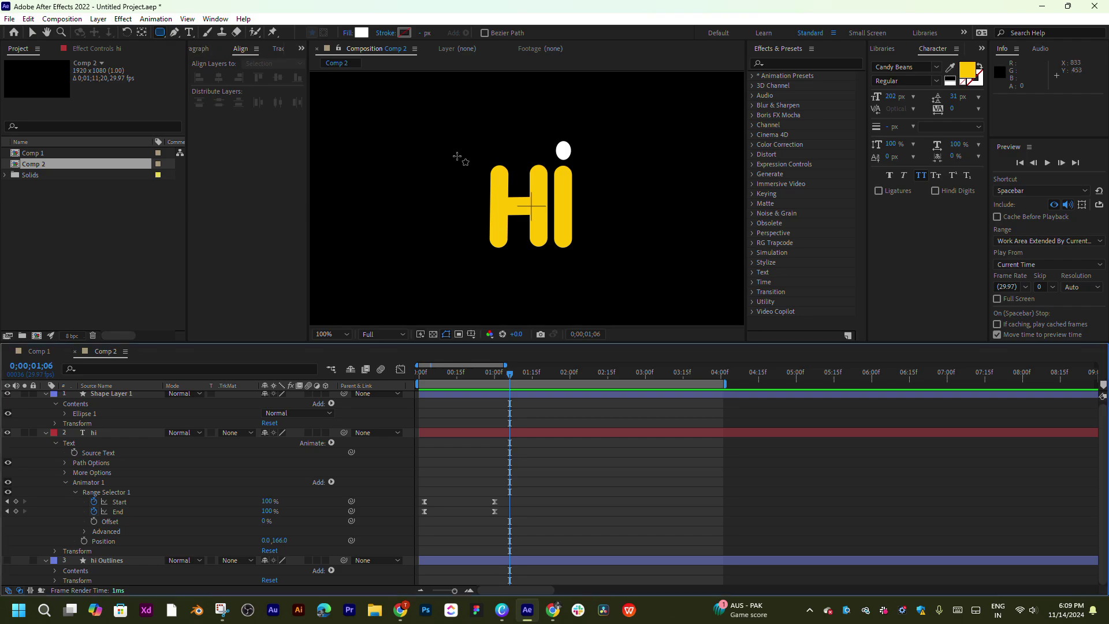
{"action": "left_click_drag", "start_coordinate": [444, 151], "coordinate": [614, 265]}
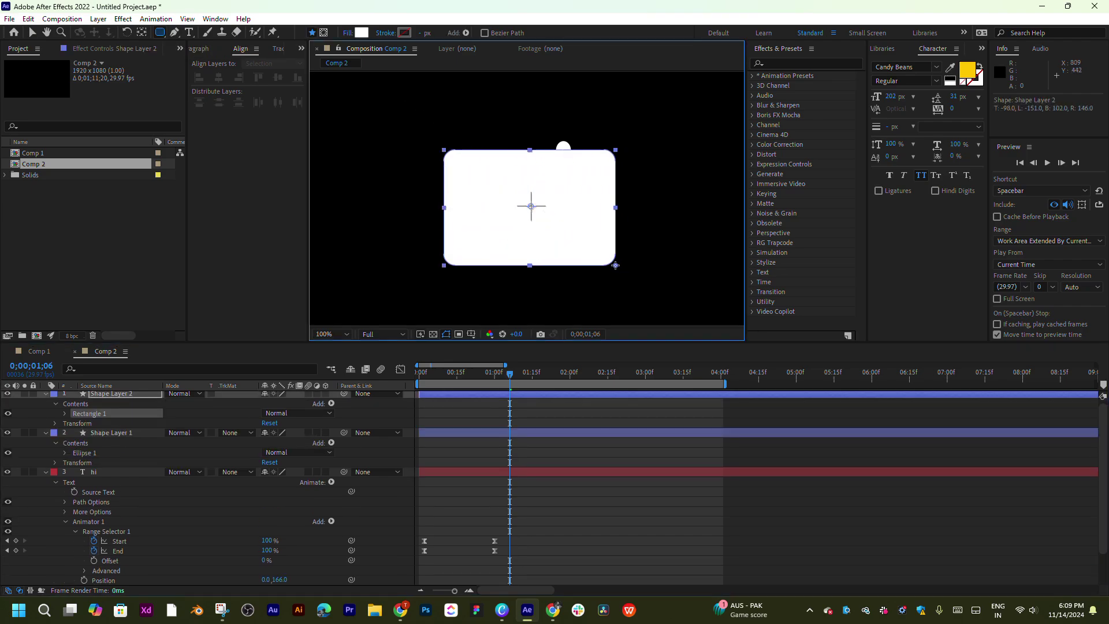
{"action": "left_click", "coordinate": [278, 77]}
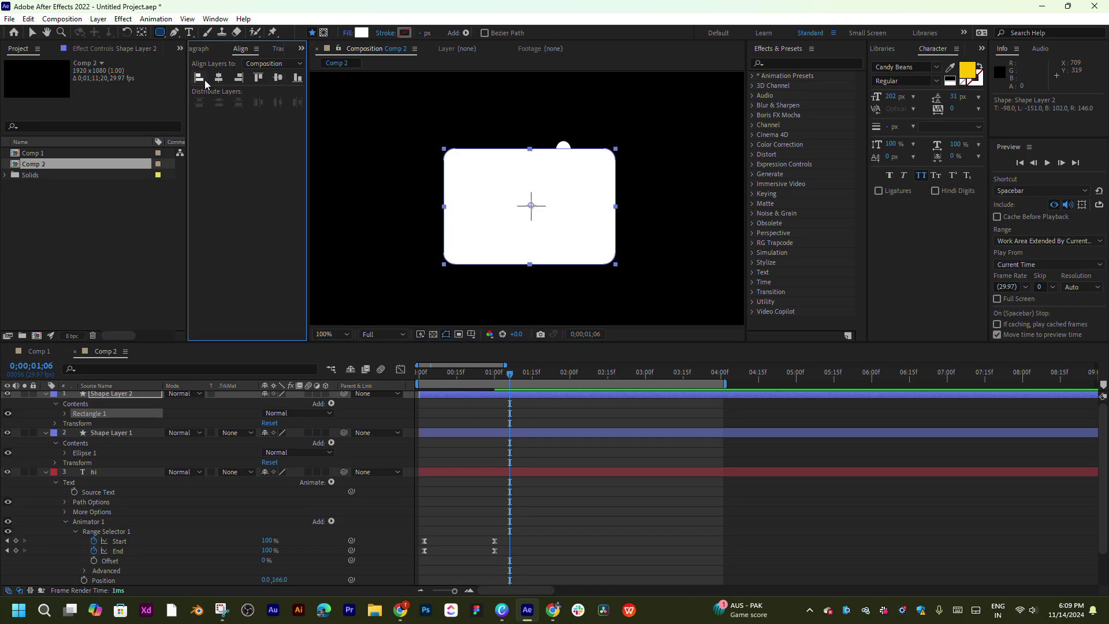
{"action": "left_click", "coordinate": [219, 78]}
{"action": "key", "text": "period"}
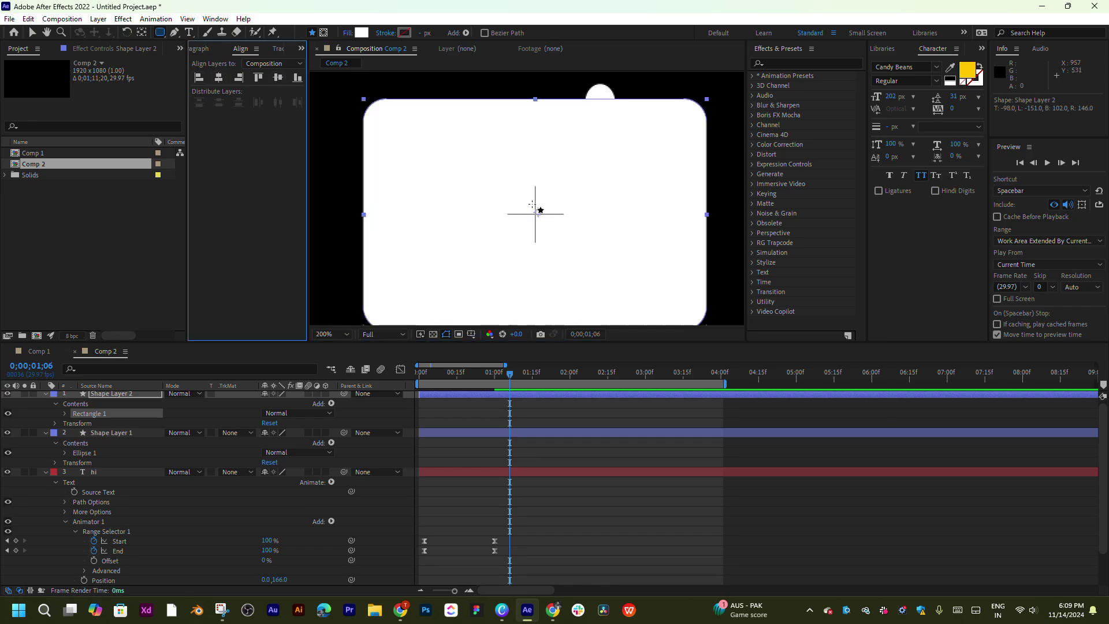
{"action": "key", "text": "v"}
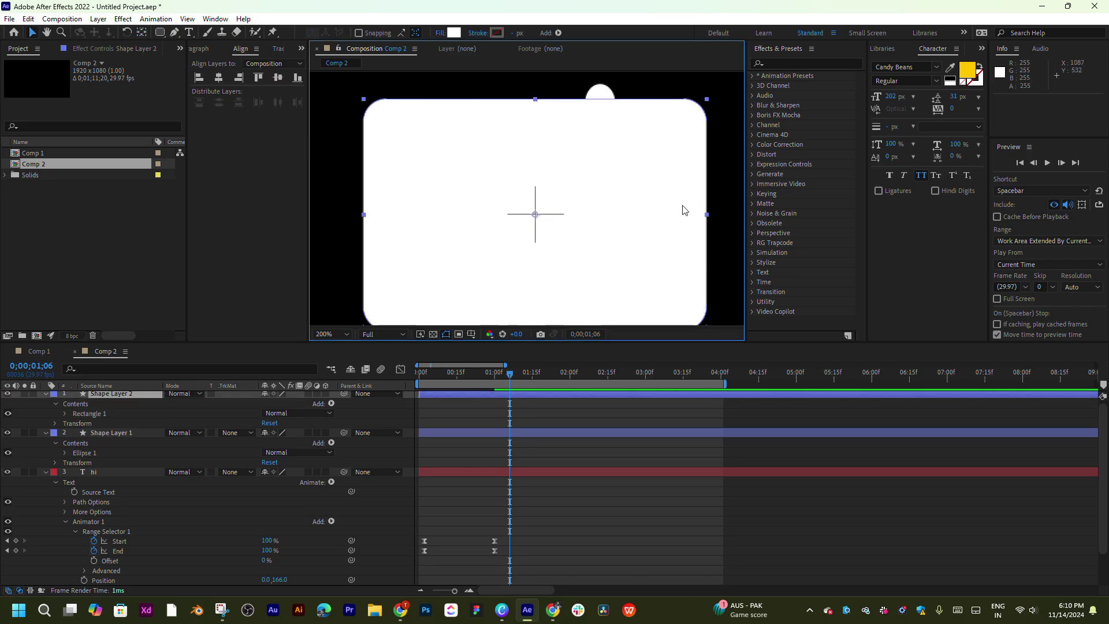
{"action": "key", "text": "comma"}
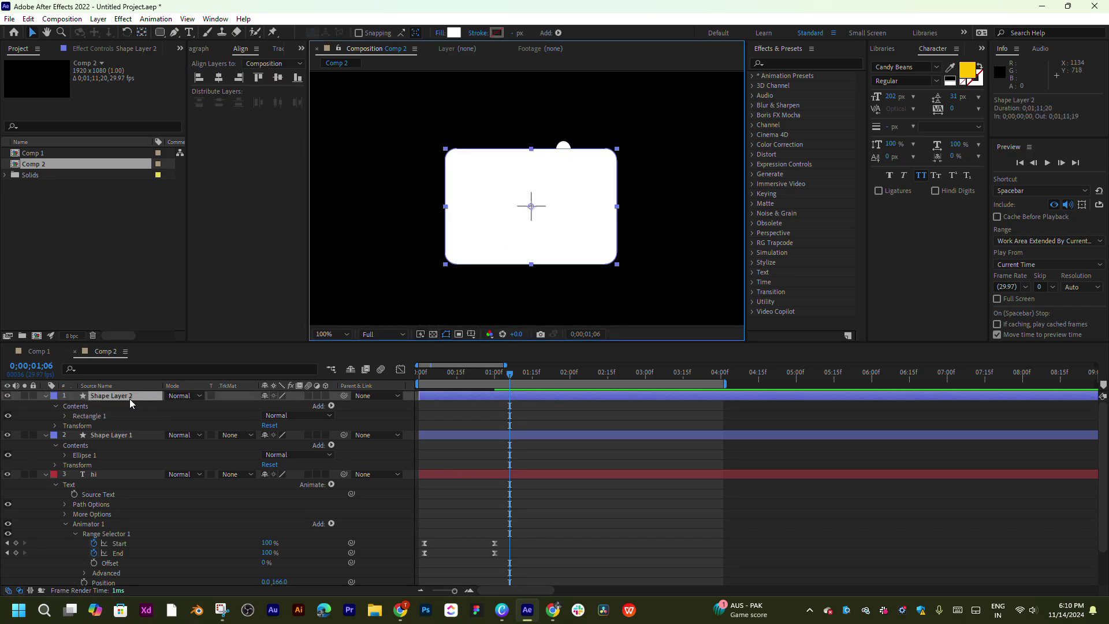
Step: Use the rectangle as hi's Alpha Matte and push the letters down below its edge
{"action": "left_click_drag", "start_coordinate": [137, 405], "coordinate": [114, 469]}
{"action": "left_click", "coordinate": [250, 474]}
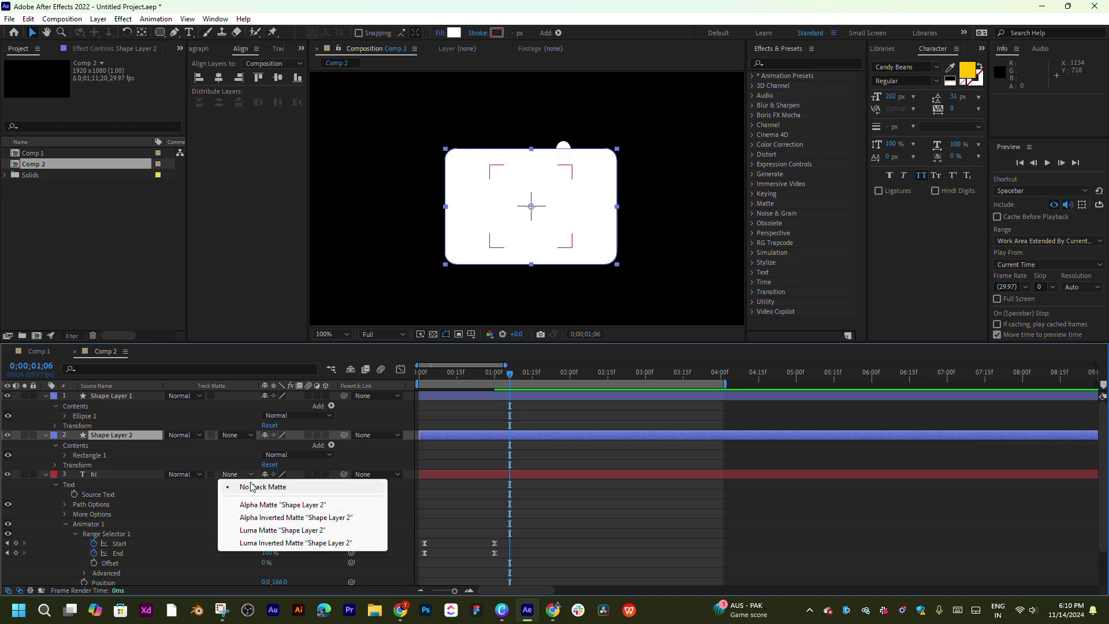
{"action": "left_click", "coordinate": [257, 503]}
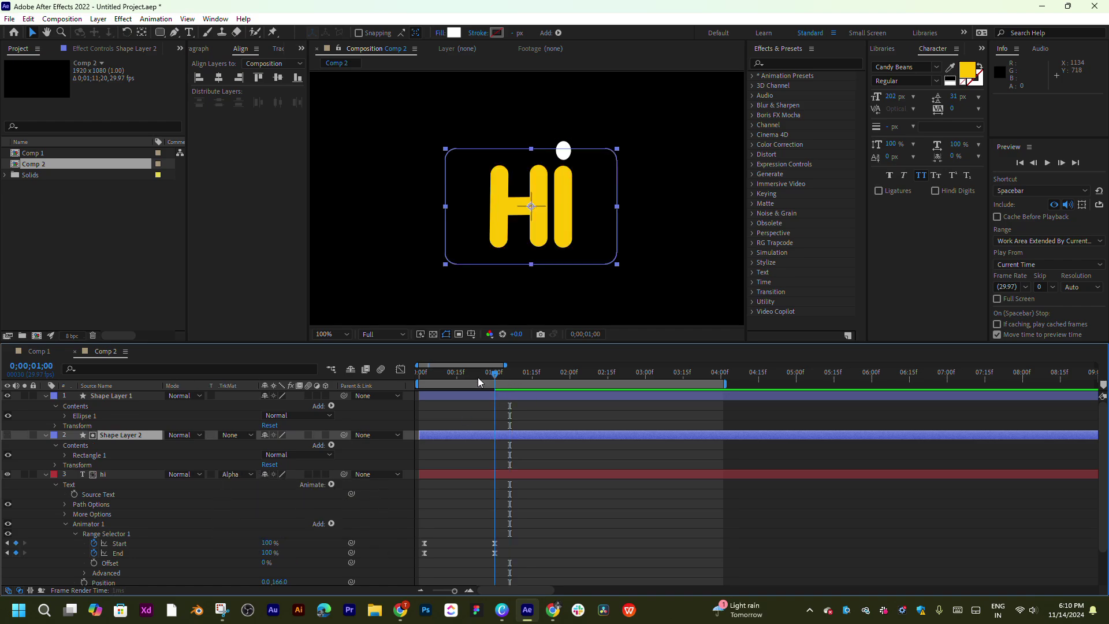
{"action": "left_click_drag", "start_coordinate": [476, 381], "coordinate": [424, 380]}
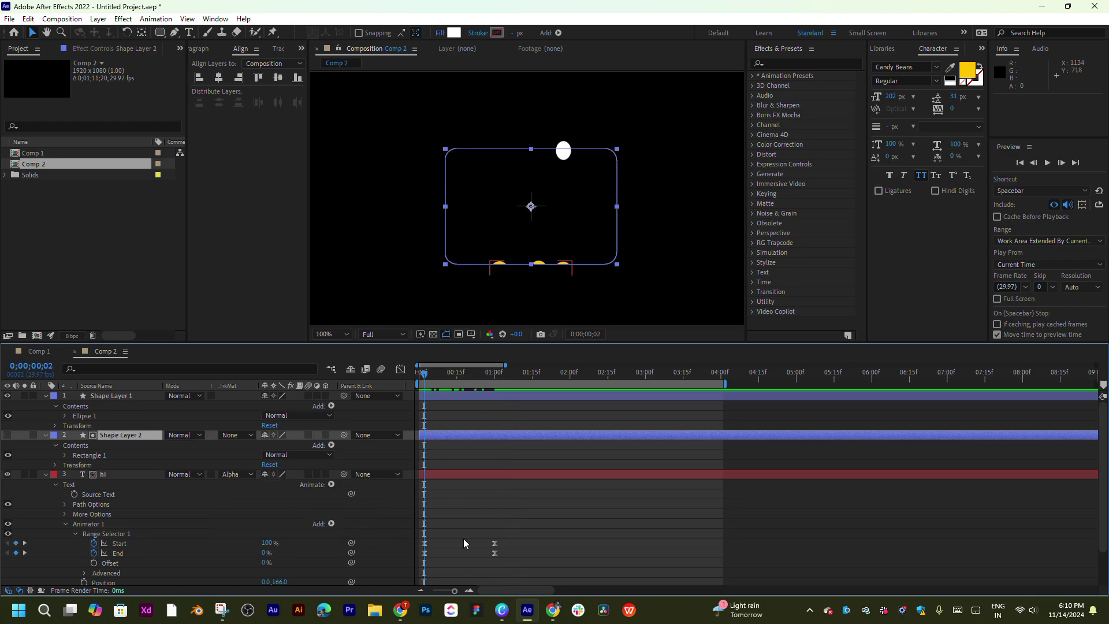
{"action": "left_click_drag", "start_coordinate": [463, 538], "coordinate": [407, 548]}
{"action": "scroll", "coordinate": [374, 540], "scroll_direction": "down", "scroll_amount": 1}
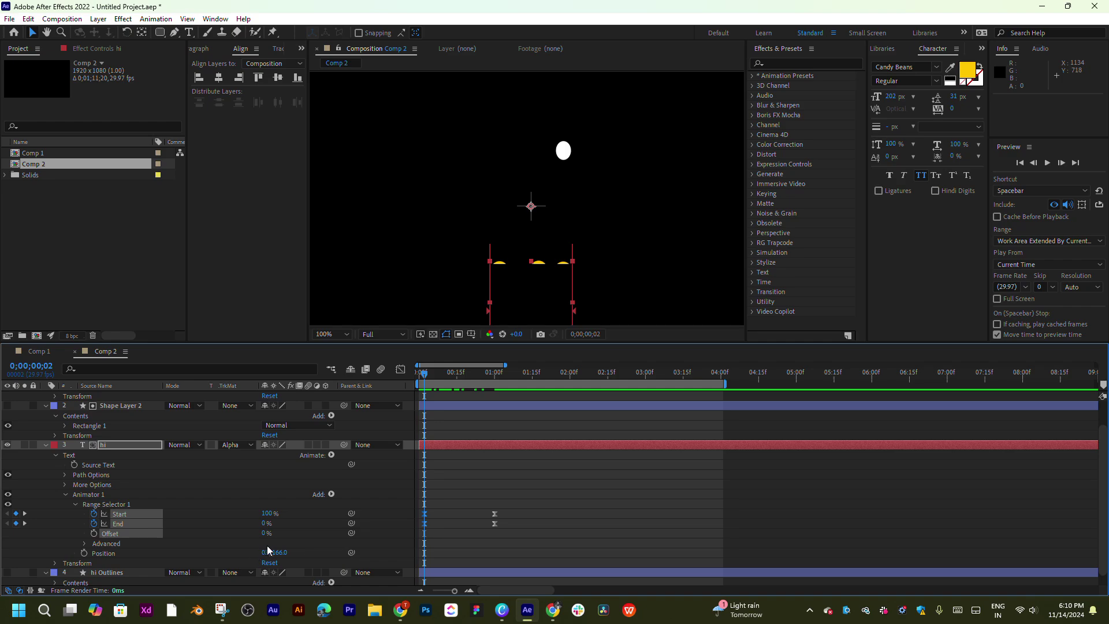
{"action": "left_click_drag", "start_coordinate": [278, 552], "coordinate": [309, 549]}
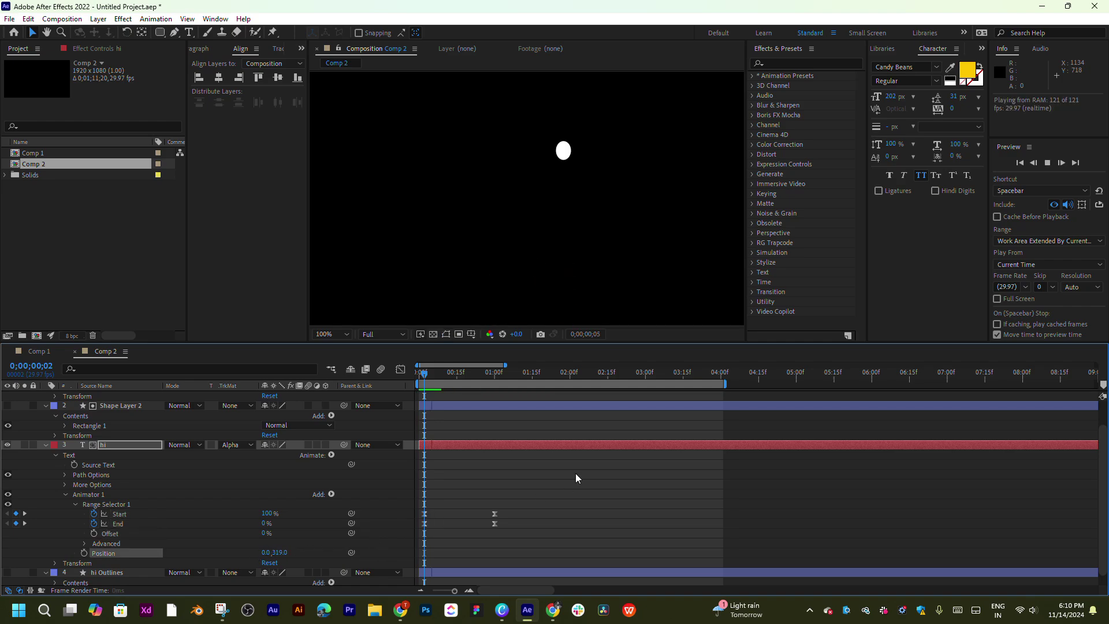
{"action": "key", "text": "space"}
Step: Ease the Start and End keyframes in the speed graph to sharpen the letters' rise
{"action": "left_click_drag", "start_coordinate": [466, 382], "coordinate": [432, 383]}
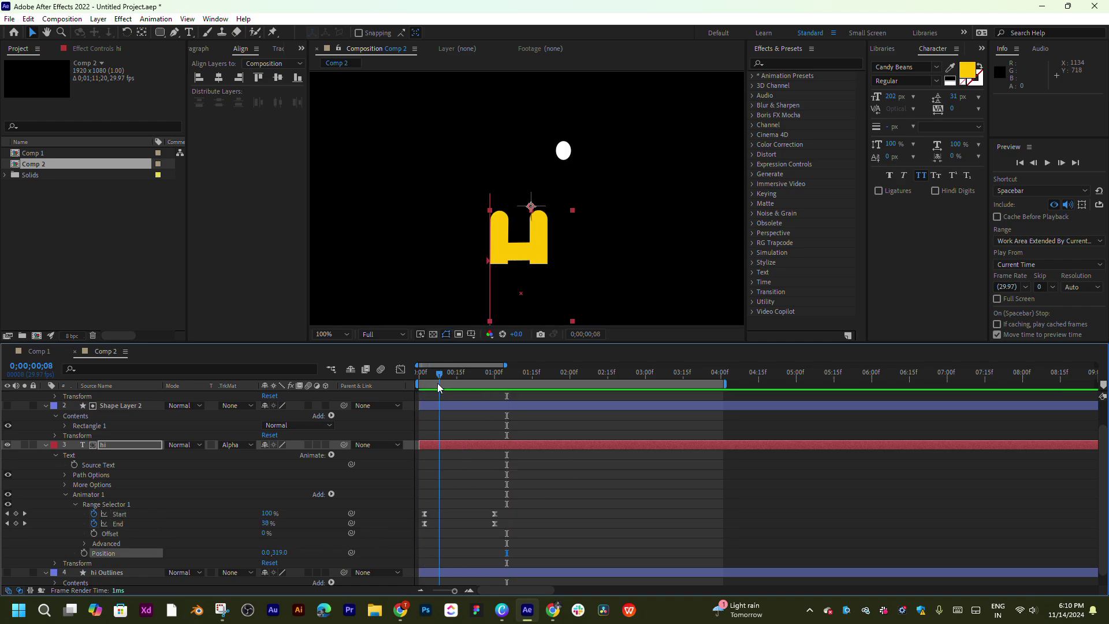
{"action": "mouse_move", "coordinate": [521, 495]}
{"action": "left_mouse_down"}
{"action": "mouse_move", "coordinate": [410, 549]}
{"action": "mouse_move", "coordinate": [422, 569]}
{"action": "mouse_move", "coordinate": [448, 553]}
{"action": "left_mouse_up"}
{"action": "left_click", "coordinate": [400, 369]}
{"action": "mouse_move", "coordinate": [509, 537]}
{"action": "left_mouse_down"}
{"action": "mouse_move", "coordinate": [471, 572]}
{"action": "mouse_move", "coordinate": [466, 550]}
{"action": "left_mouse_up"}
{"action": "key", "text": "space"}
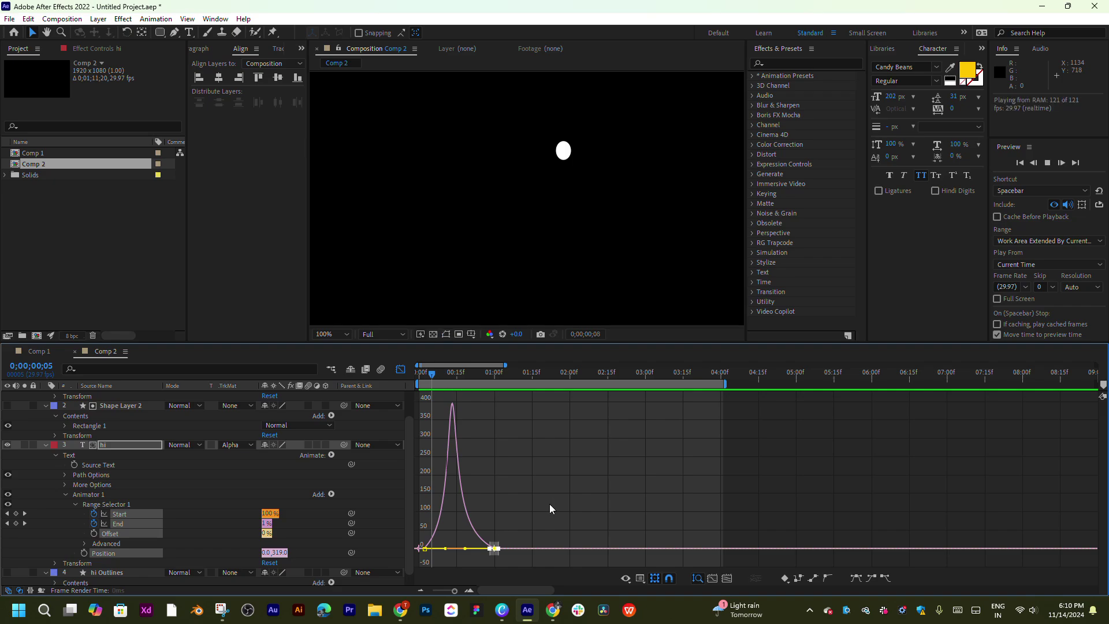
{"action": "left_click_drag", "start_coordinate": [436, 375], "coordinate": [440, 376]}
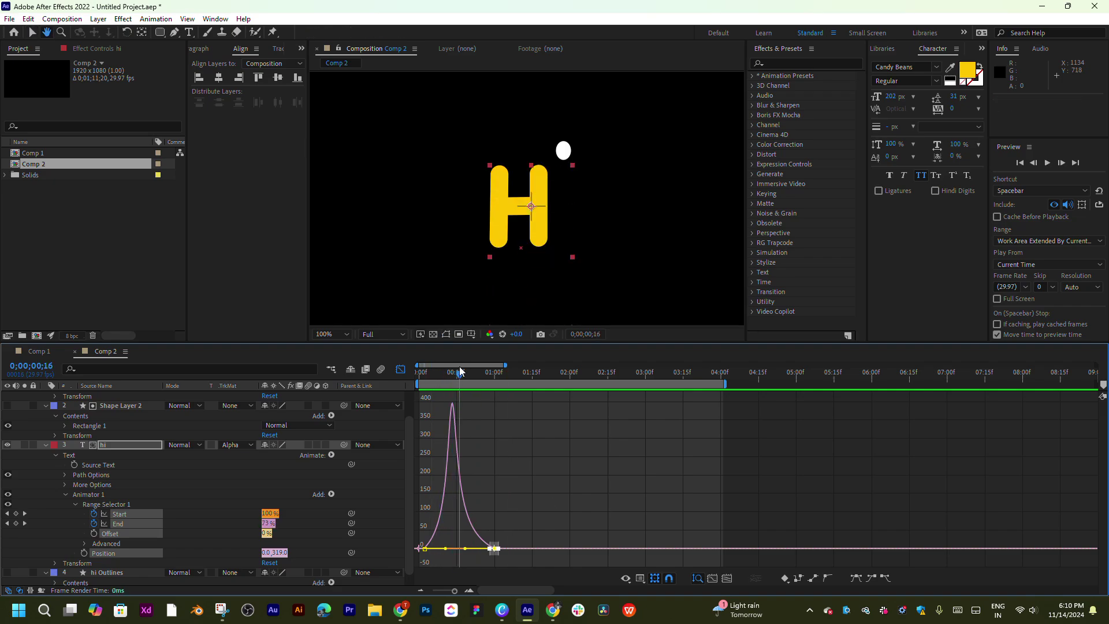
{"action": "left_click", "coordinate": [489, 375]}
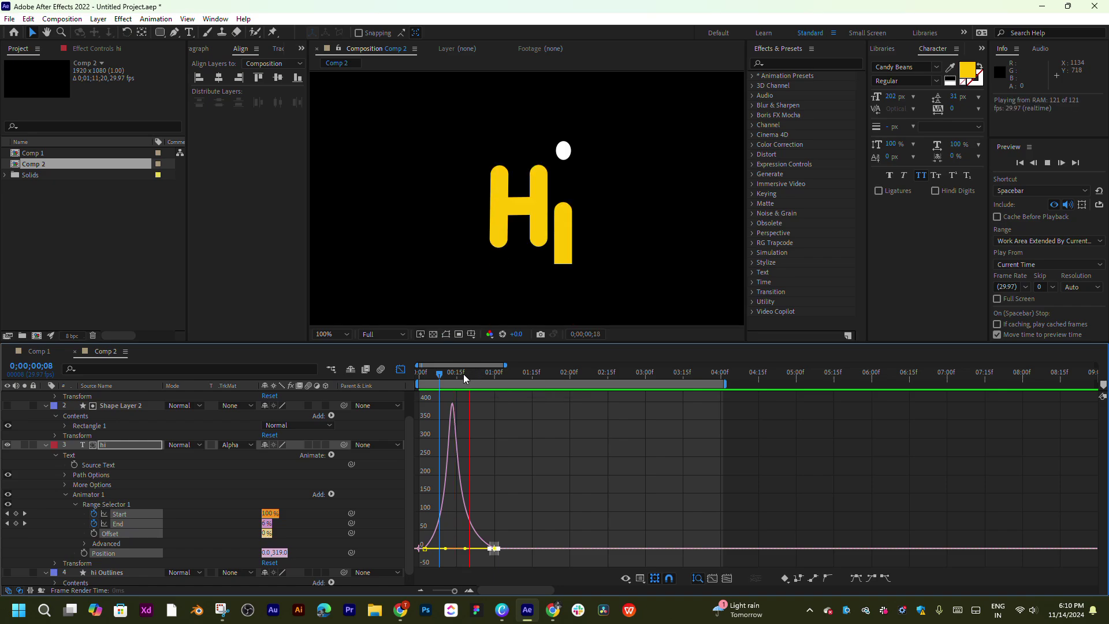
{"action": "left_click", "coordinate": [400, 369]}
{"action": "mouse_move", "coordinate": [489, 374]}
{"action": "left_mouse_down"}
{"action": "mouse_move", "coordinate": [454, 375]}
{"action": "mouse_move", "coordinate": [495, 377]}
{"action": "left_mouse_up"}
Step: Step back one frame and trim the white dot layer to start at the current time
{"action": "left_click", "coordinate": [562, 465]}
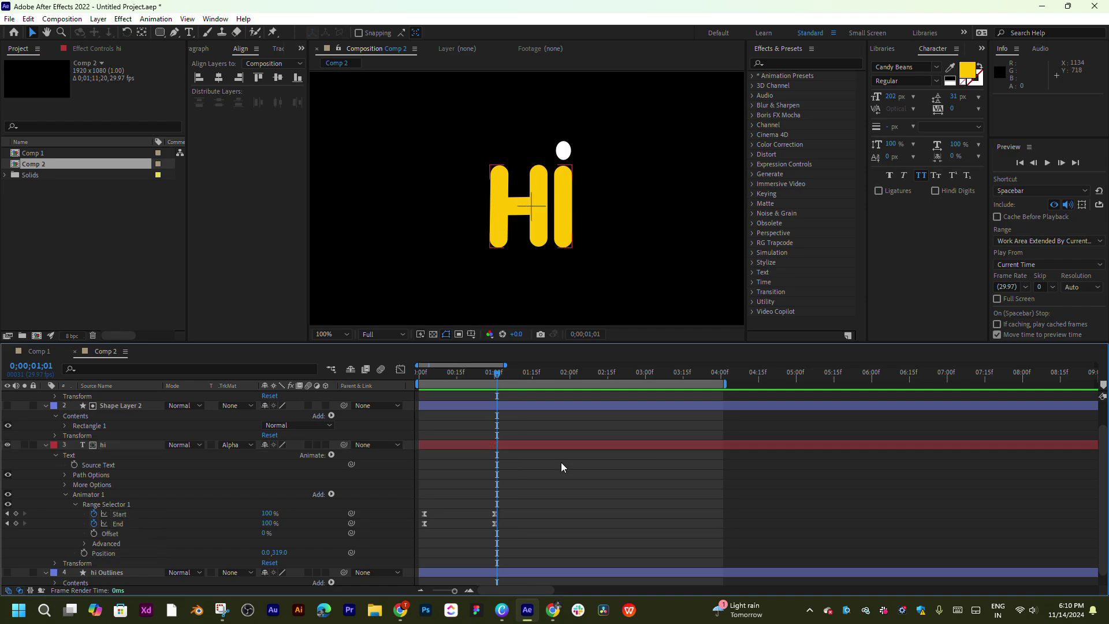
{"action": "left_click", "coordinate": [142, 407]}
{"action": "scroll", "coordinate": [139, 410], "scroll_direction": "up", "scroll_amount": 1}
{"action": "left_click", "coordinate": [60, 398]}
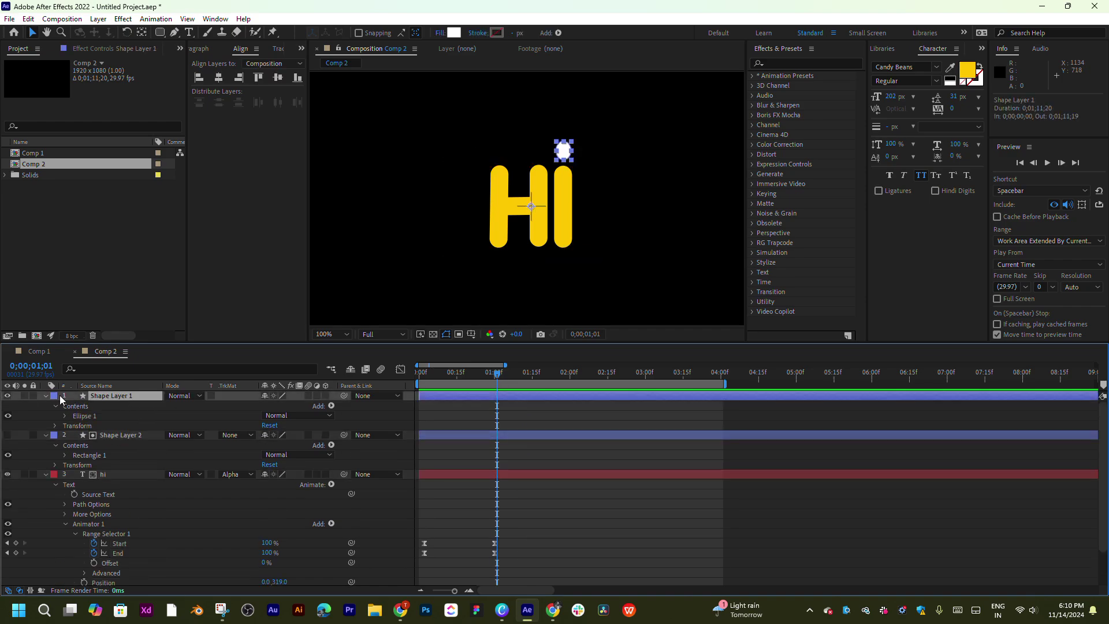
{"action": "key", "text": "alt+bracketleft"}
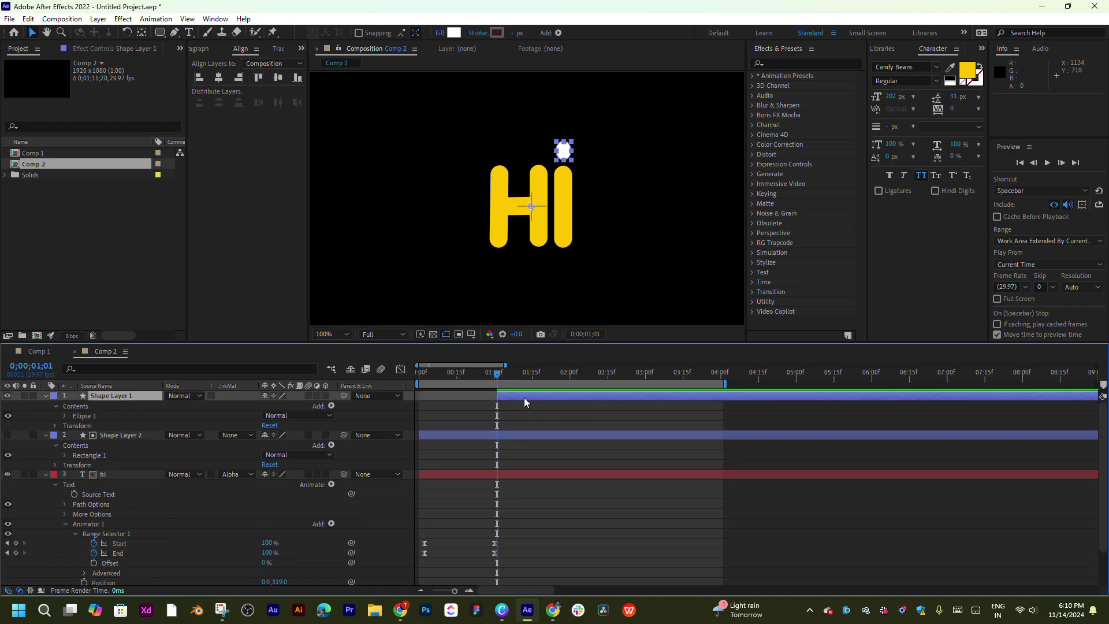
Step: Make the dot layer begin at one second, then move the playhead later
{"action": "scroll", "coordinate": [578, 243], "scroll_direction": "up", "scroll_amount": 2}
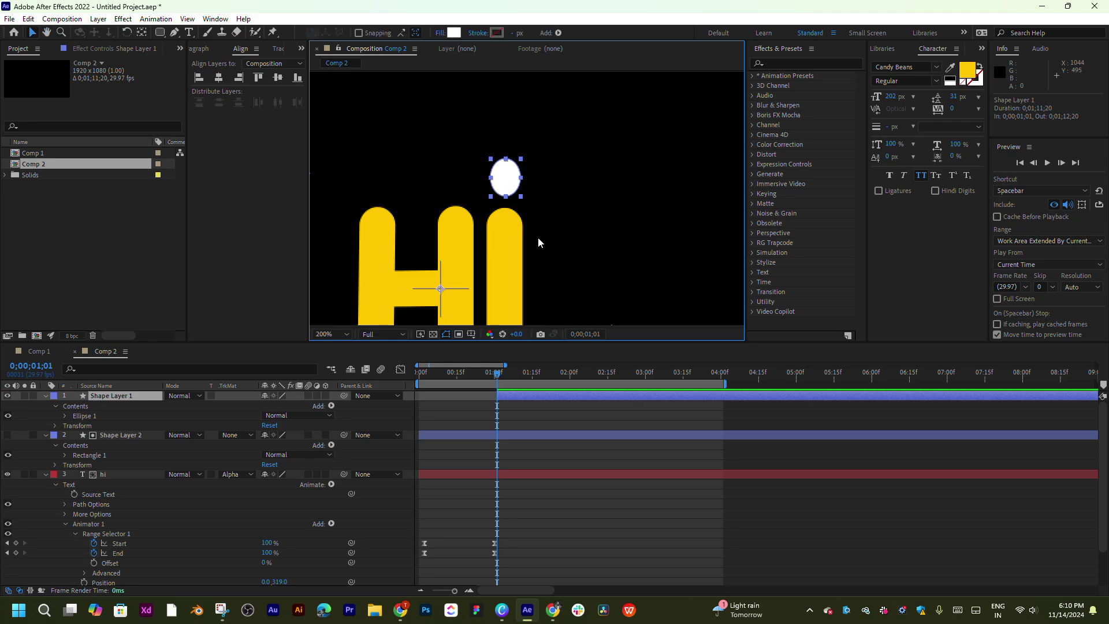
{"action": "scroll", "coordinate": [538, 243], "scroll_direction": "up", "scroll_amount": 1}
{"action": "scroll", "coordinate": [569, 237], "scroll_direction": "up", "scroll_amount": 1}
{"action": "scroll", "coordinate": [543, 408], "scroll_direction": "up", "scroll_amount": 2}
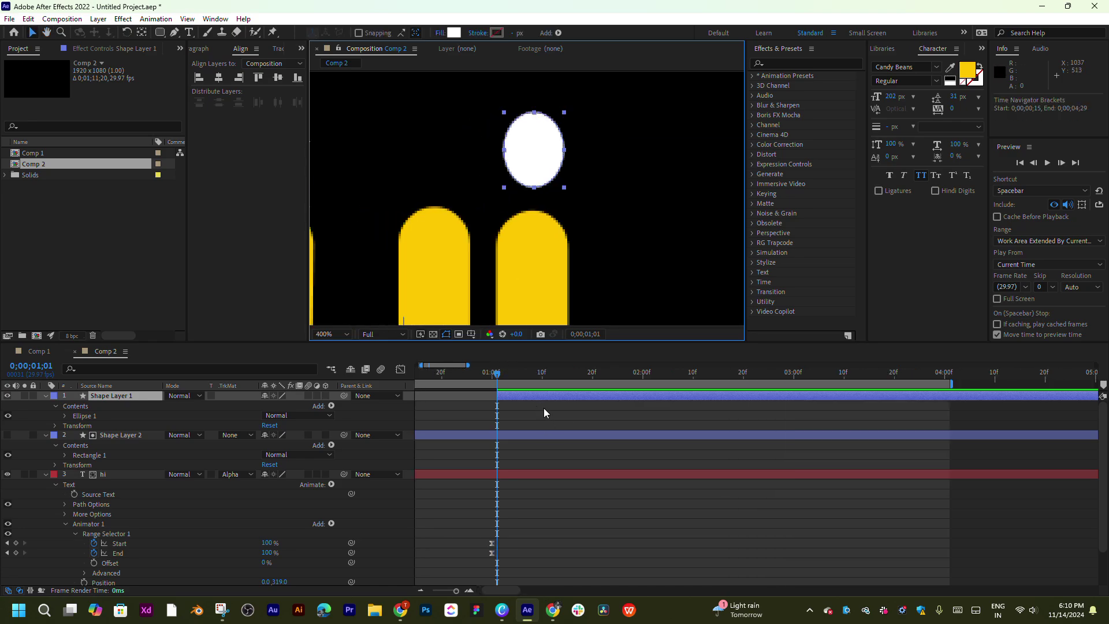
{"action": "scroll", "coordinate": [566, 432], "scroll_direction": "up", "scroll_amount": 2}
{"action": "left_click", "coordinate": [488, 376]}
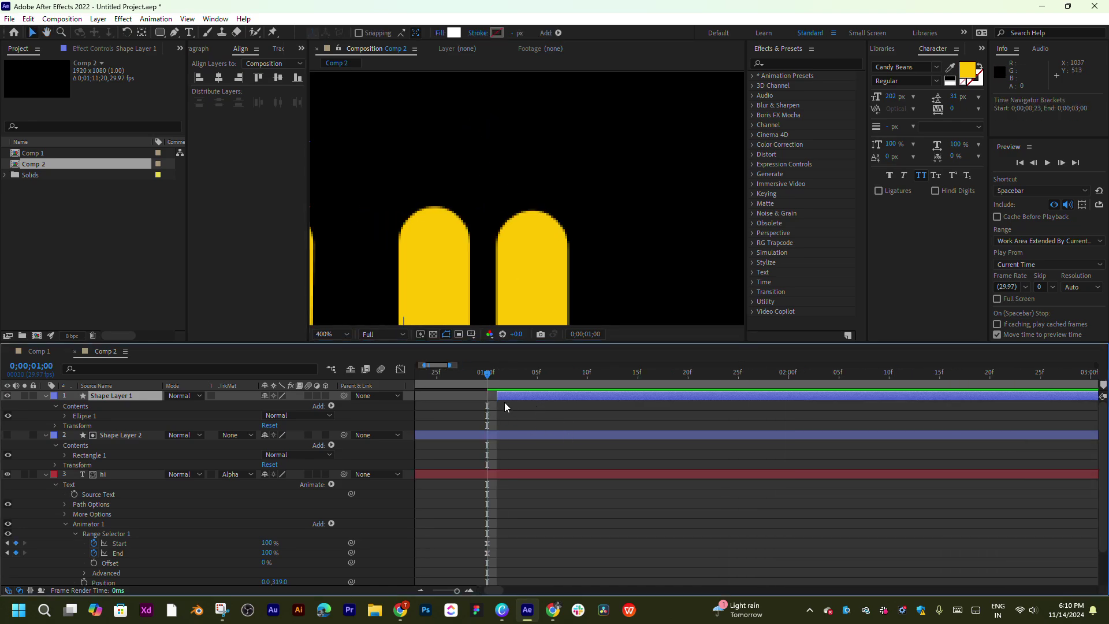
{"action": "left_click_drag", "start_coordinate": [497, 396], "coordinate": [490, 397]}
{"action": "left_click", "coordinate": [537, 374]}
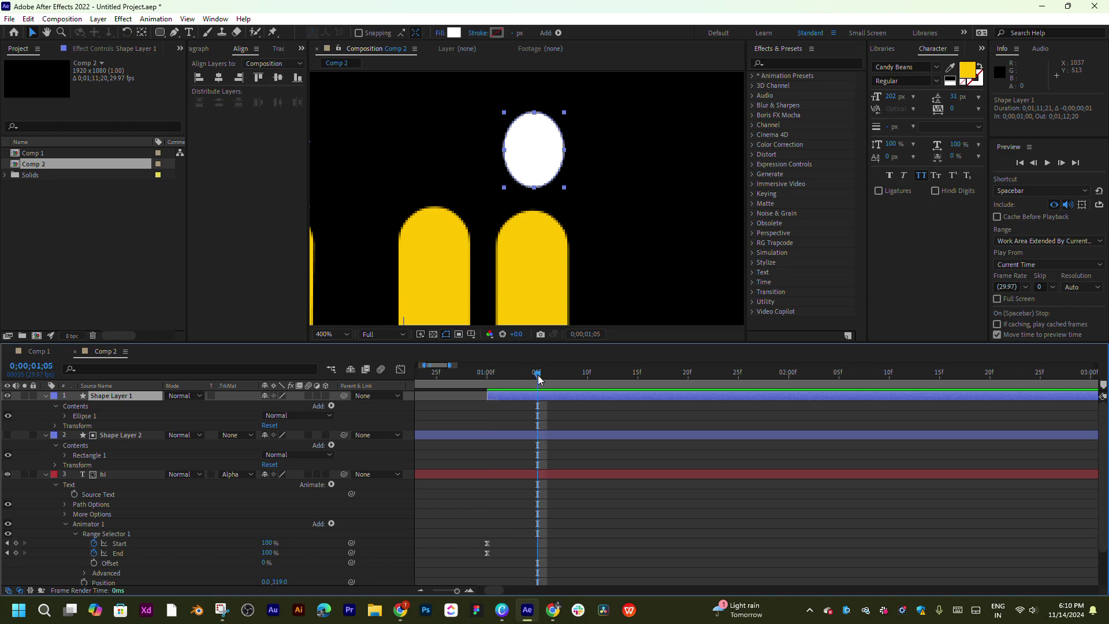
{"action": "left_click_drag", "start_coordinate": [596, 379], "coordinate": [788, 384]}
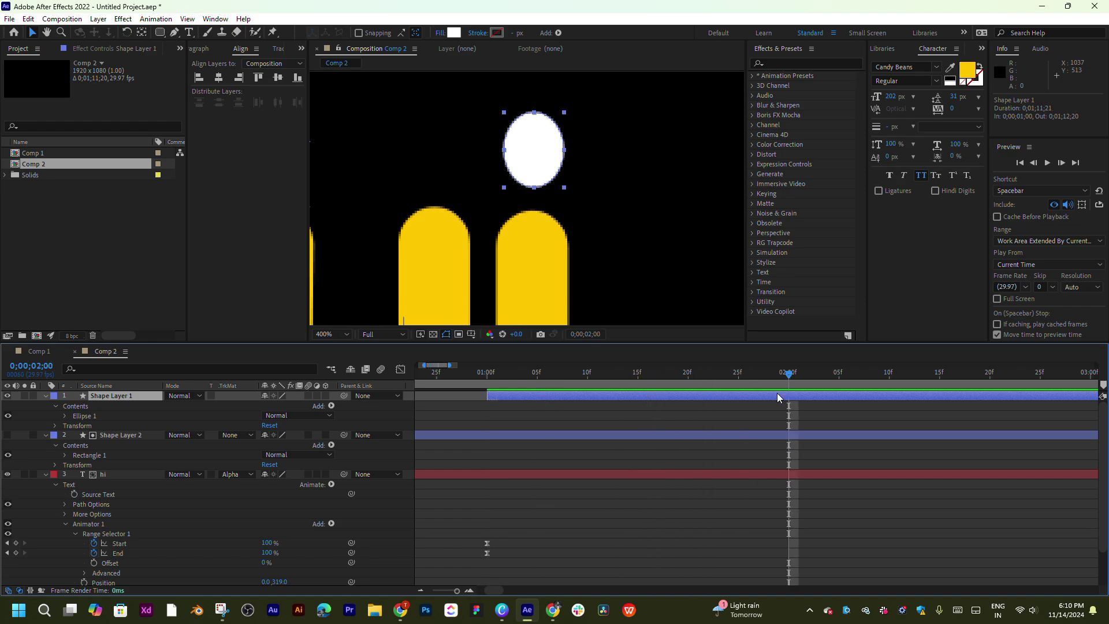
Step: Keyframe the dot's Position and test lowering and raising it between 1;00 and 1;05
{"action": "key", "text": "p"}
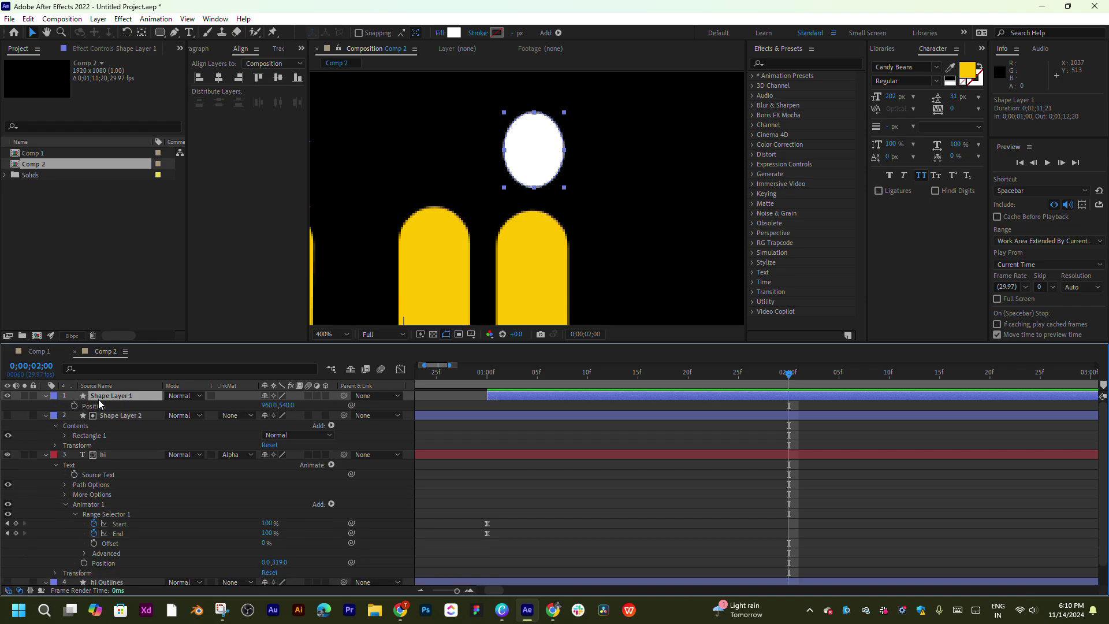
{"action": "left_click", "coordinate": [74, 406]}
{"action": "mouse_move", "coordinate": [496, 378]}
{"action": "left_mouse_down"}
{"action": "mouse_move", "coordinate": [624, 382]}
{"action": "mouse_move", "coordinate": [614, 381]}
{"action": "left_mouse_up"}
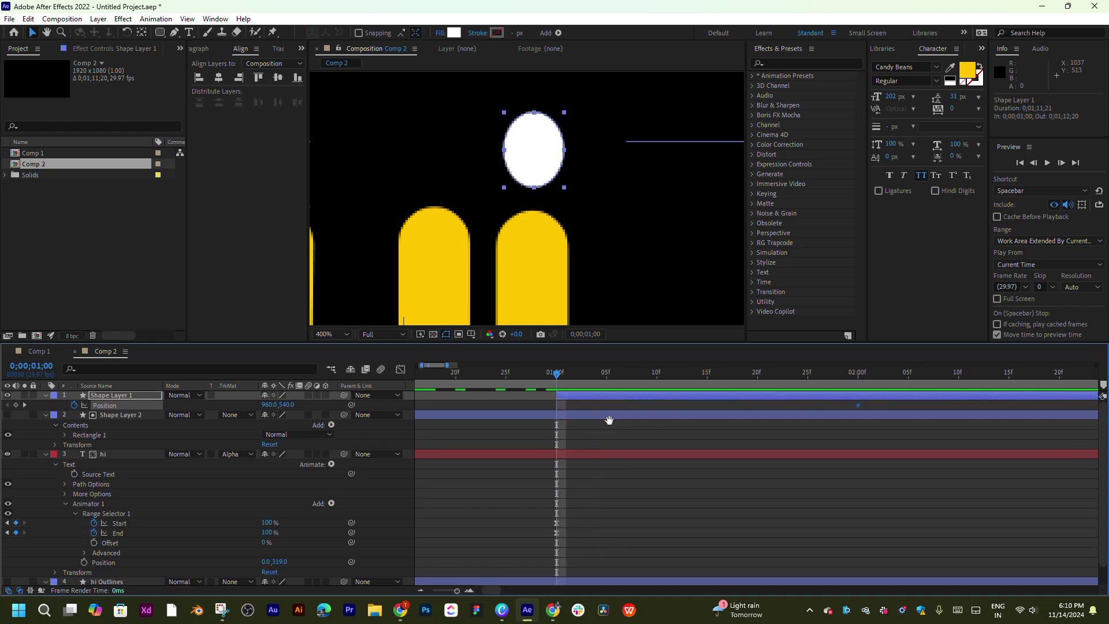
{"action": "left_click_drag", "start_coordinate": [291, 408], "coordinate": [452, 405]}
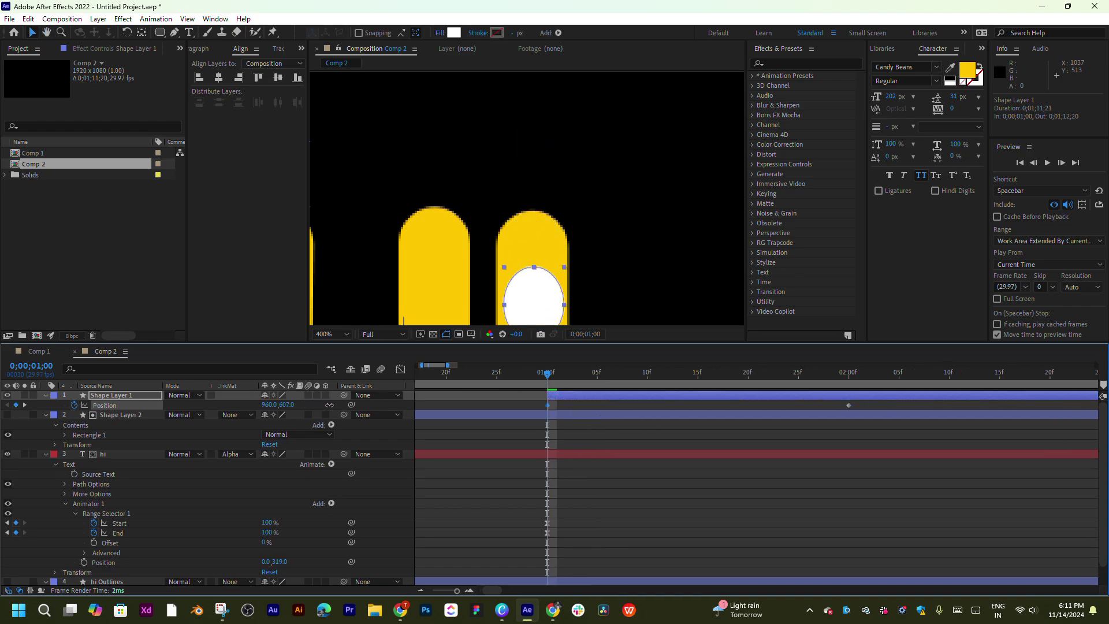
{"action": "left_click_drag", "start_coordinate": [573, 376], "coordinate": [597, 376]}
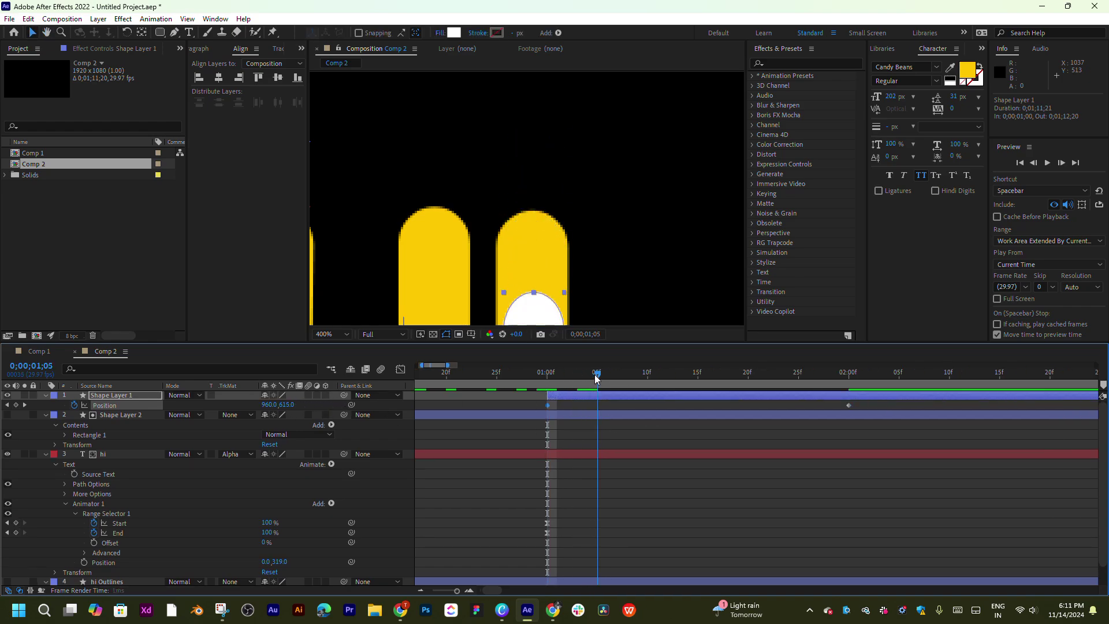
{"action": "left_click_drag", "start_coordinate": [288, 405], "coordinate": [110, 406]}
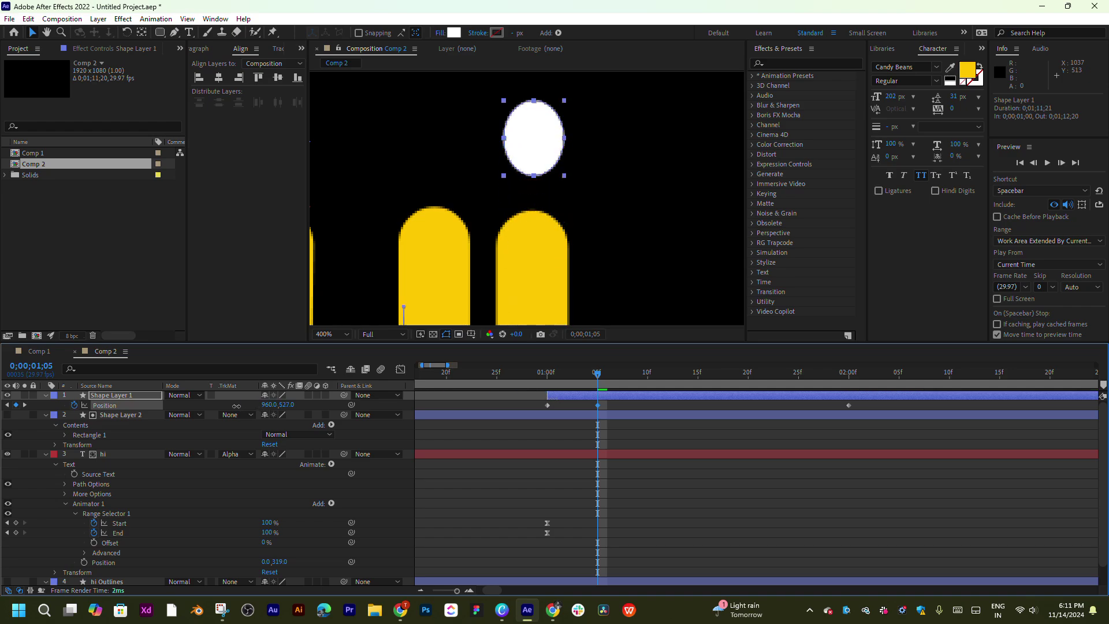
Step: Undo the test position changes and reselect the dot layer
{"action": "key", "text": "comma"}
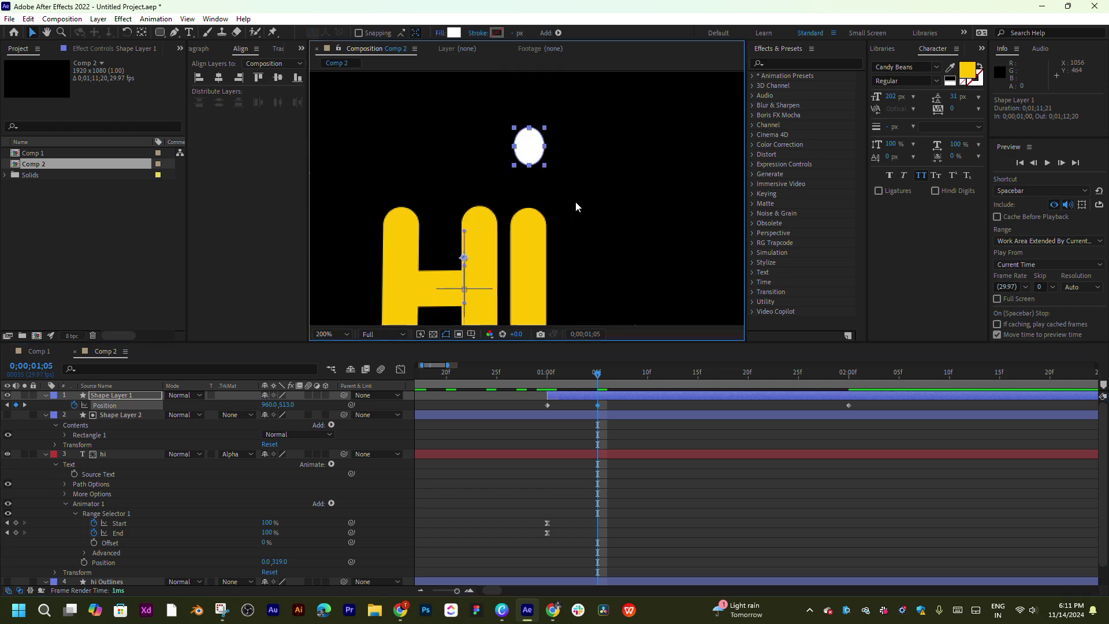
{"action": "left_click_drag", "start_coordinate": [575, 201], "coordinate": [573, 204]}
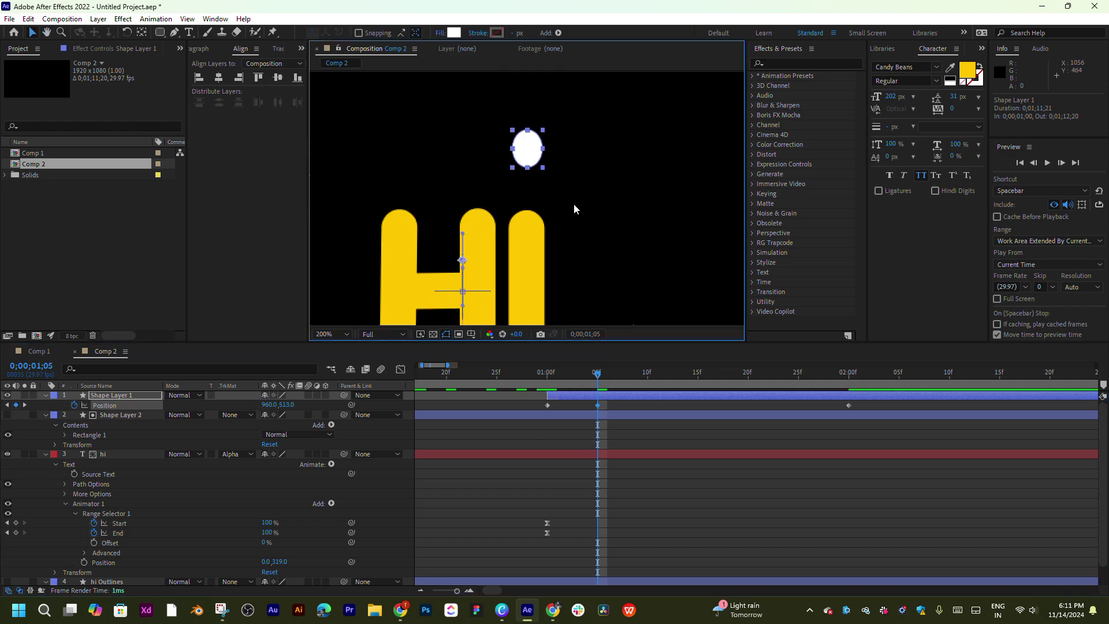
{"action": "key", "text": "ctrl+z"}
{"action": "key", "text": "ctrl+z"}
{"action": "key", "text": "j"}
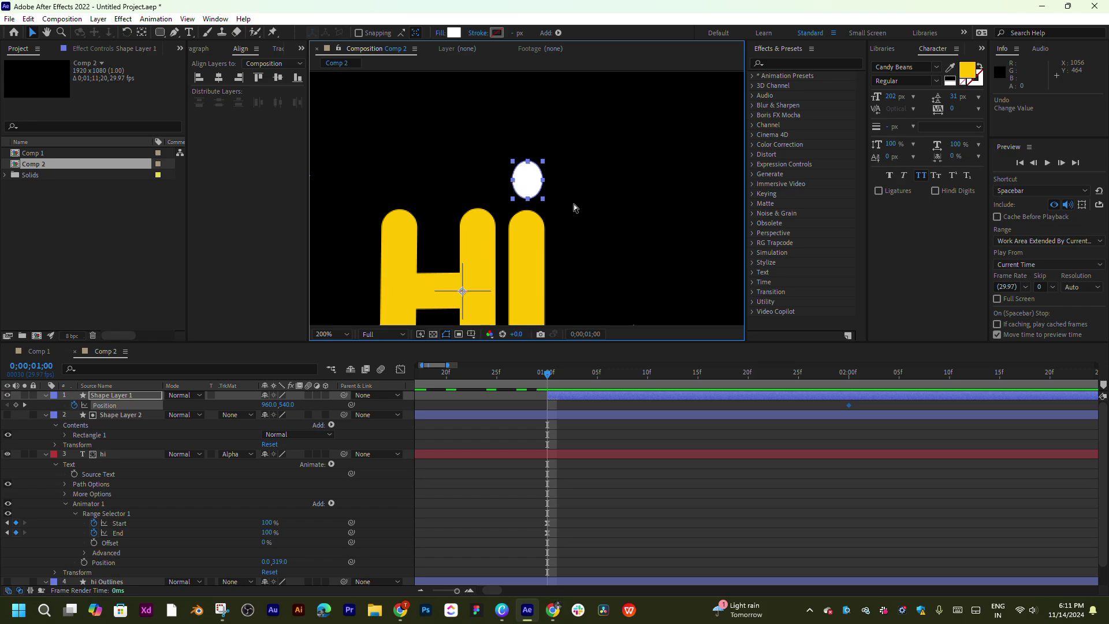
{"action": "key", "text": "ctrl+z"}
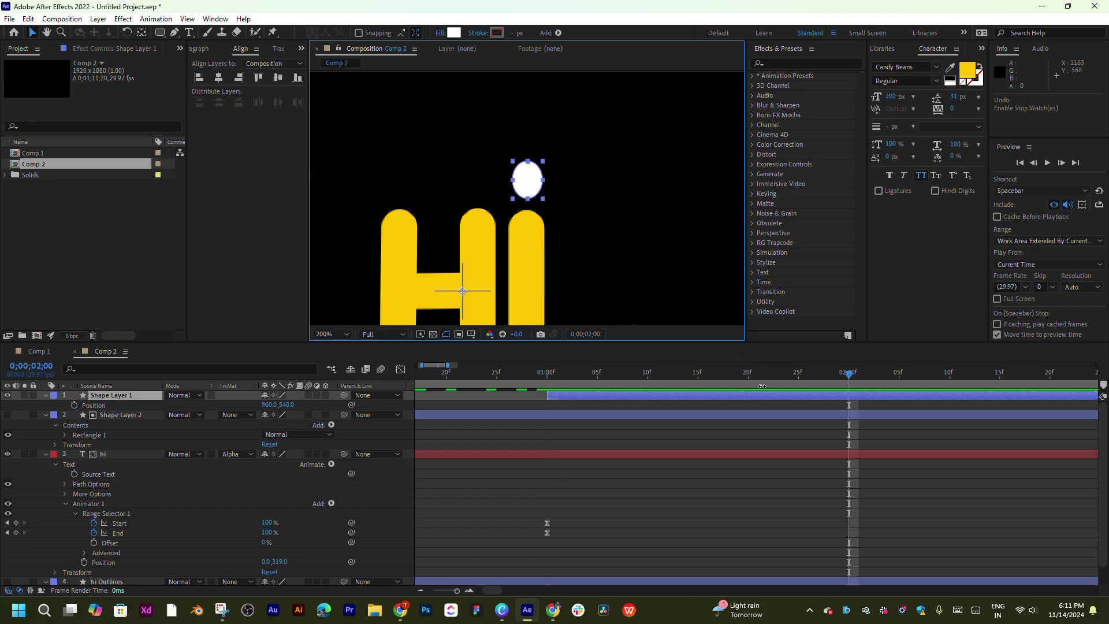
{"action": "left_click", "coordinate": [772, 394]}
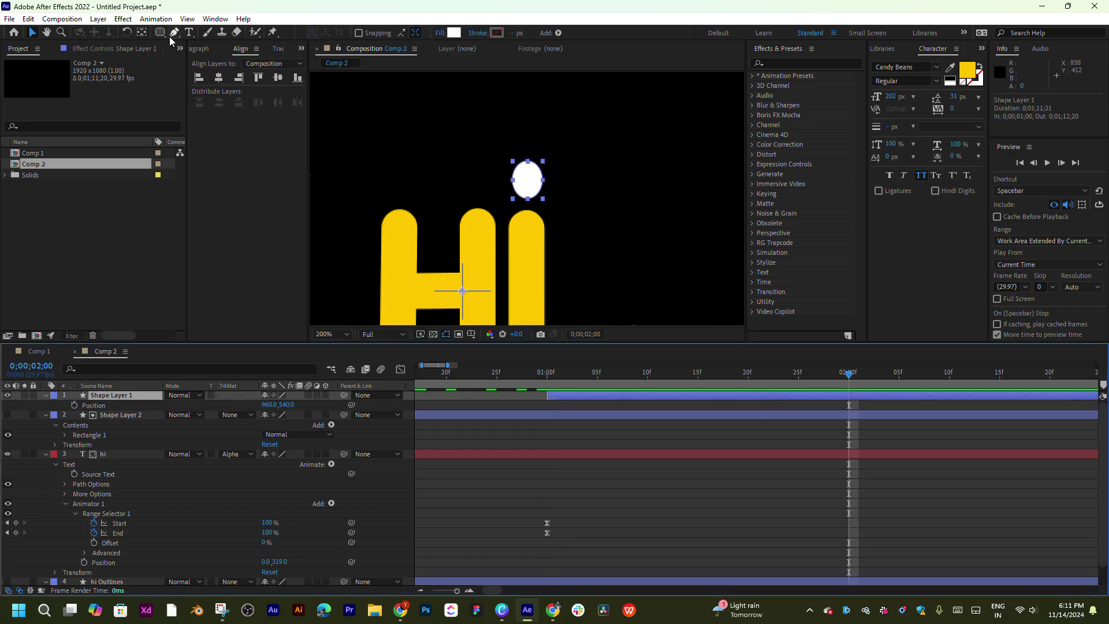
Step: Centre the dot's anchor with Pan Behind and set a Position keyframe (1016.5, 443.5) at 2;00
{"action": "double_click", "coordinate": [142, 33]}
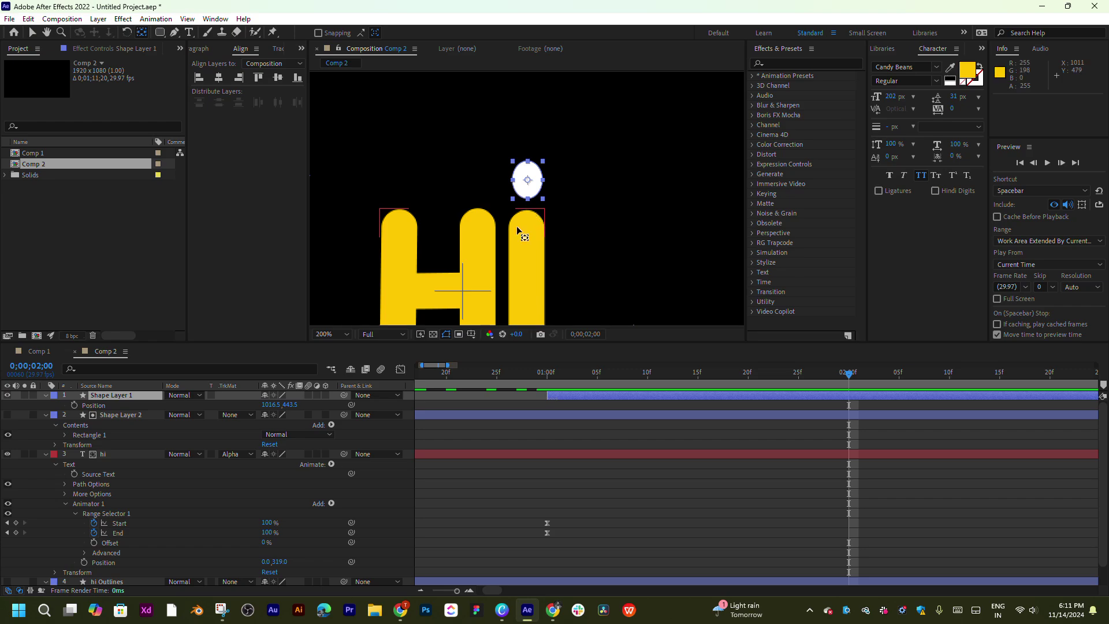
{"action": "key", "text": "v"}
{"action": "left_click", "coordinate": [749, 443]}
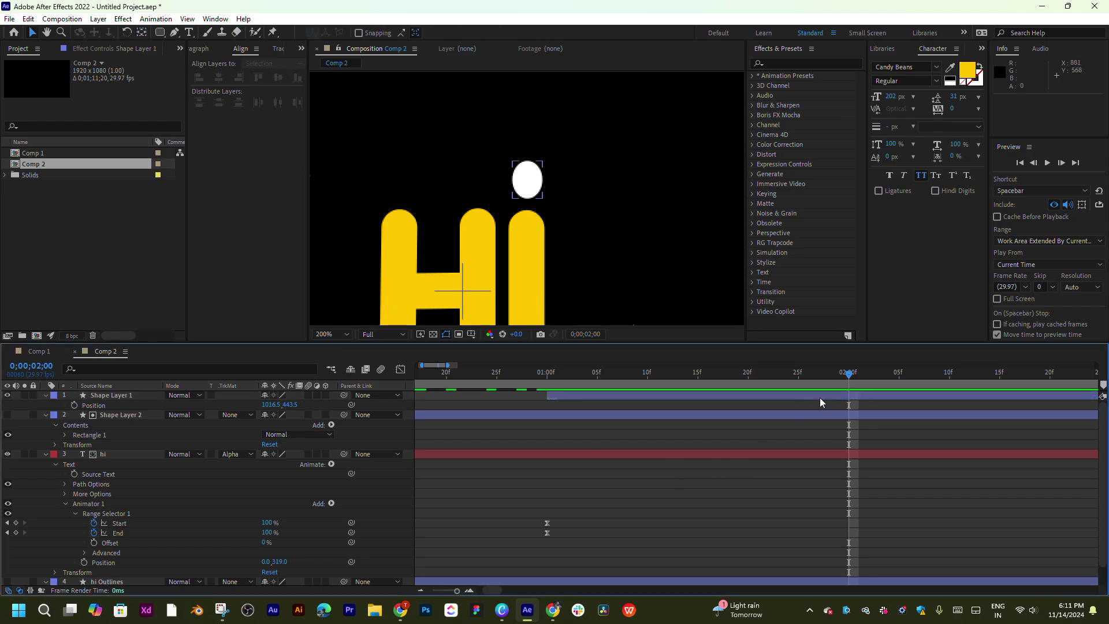
{"action": "left_click", "coordinate": [819, 396]}
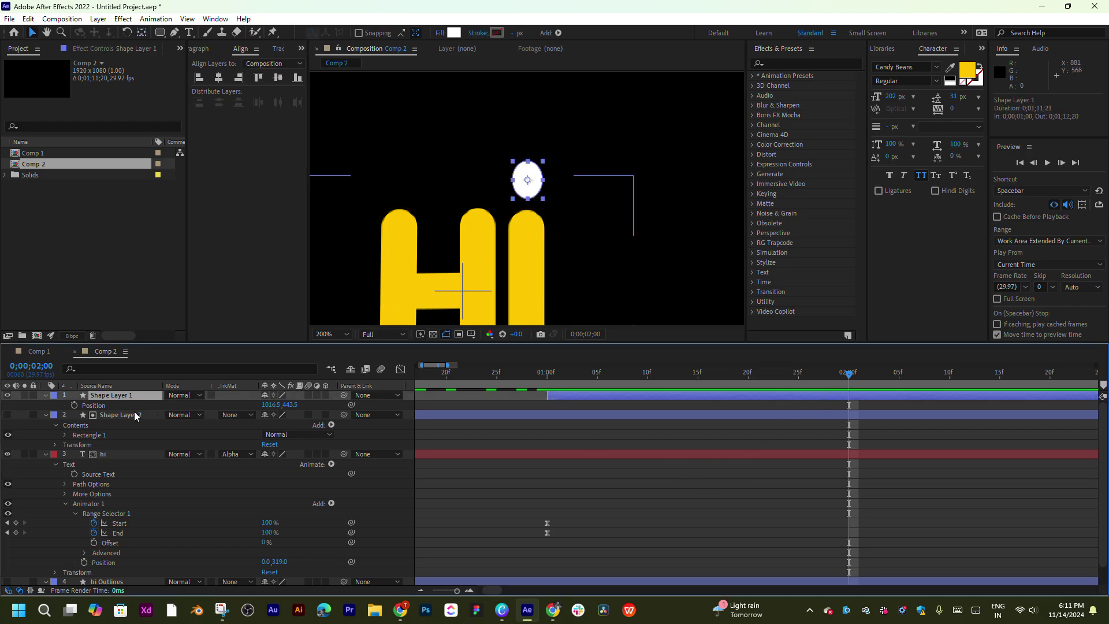
{"action": "left_click", "coordinate": [75, 406]}
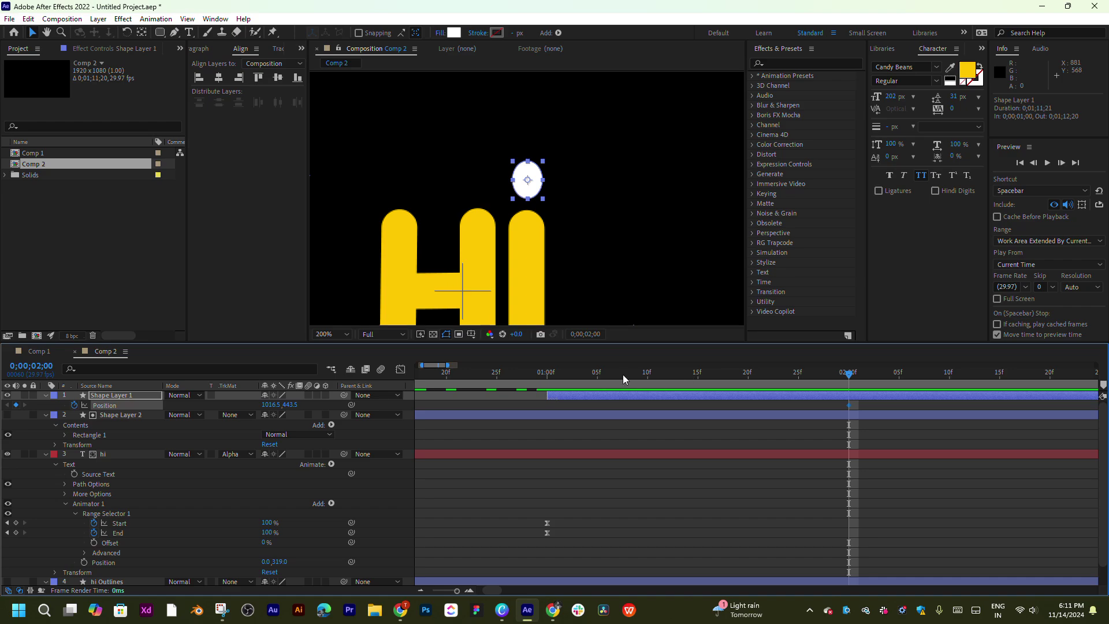
Step: Keyframe the dot inside the i at 1;00, high above it next, then lower for the first bounce
{"action": "left_click_drag", "start_coordinate": [623, 375], "coordinate": [546, 374]}
{"action": "left_click_drag", "start_coordinate": [288, 405], "coordinate": [367, 402]}
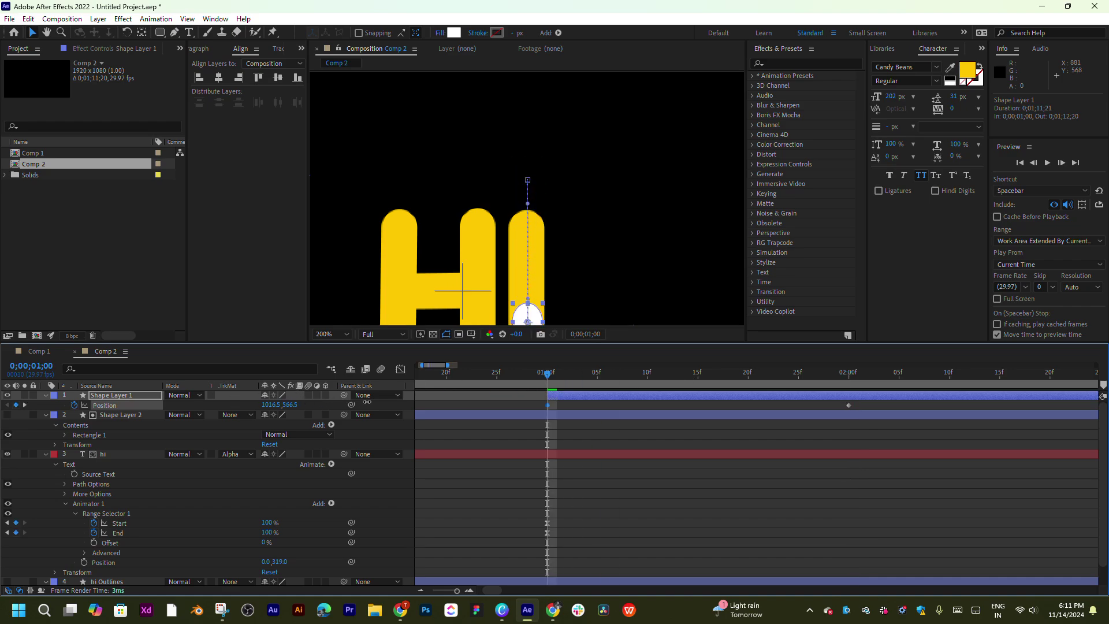
{"action": "left_click_drag", "start_coordinate": [595, 372], "coordinate": [587, 373]}
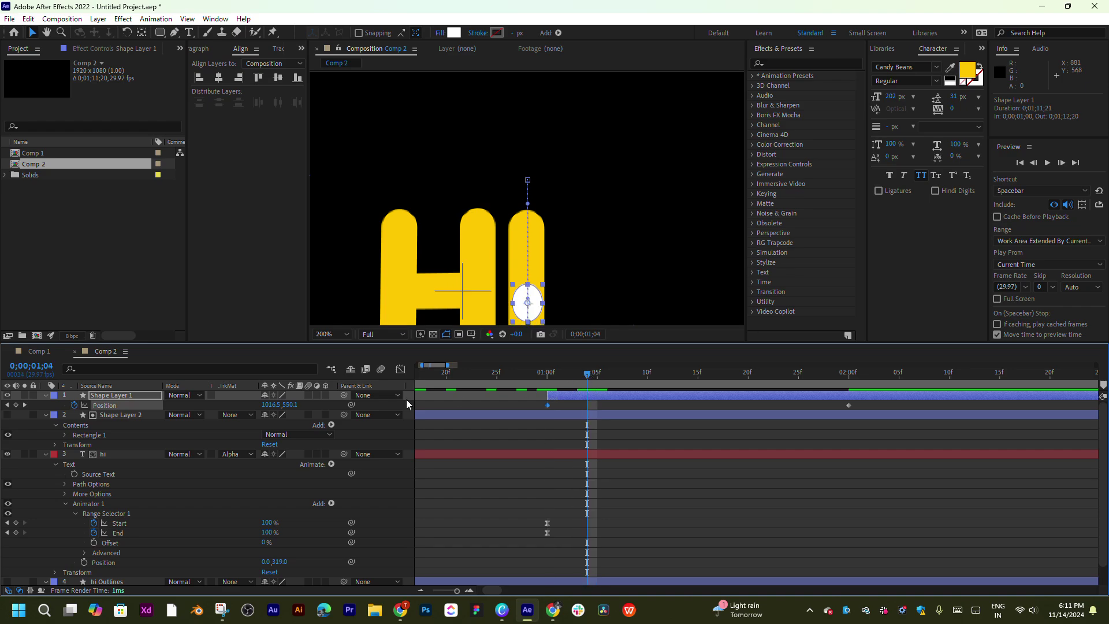
{"action": "left_click_drag", "start_coordinate": [290, 405], "coordinate": [218, 405]}
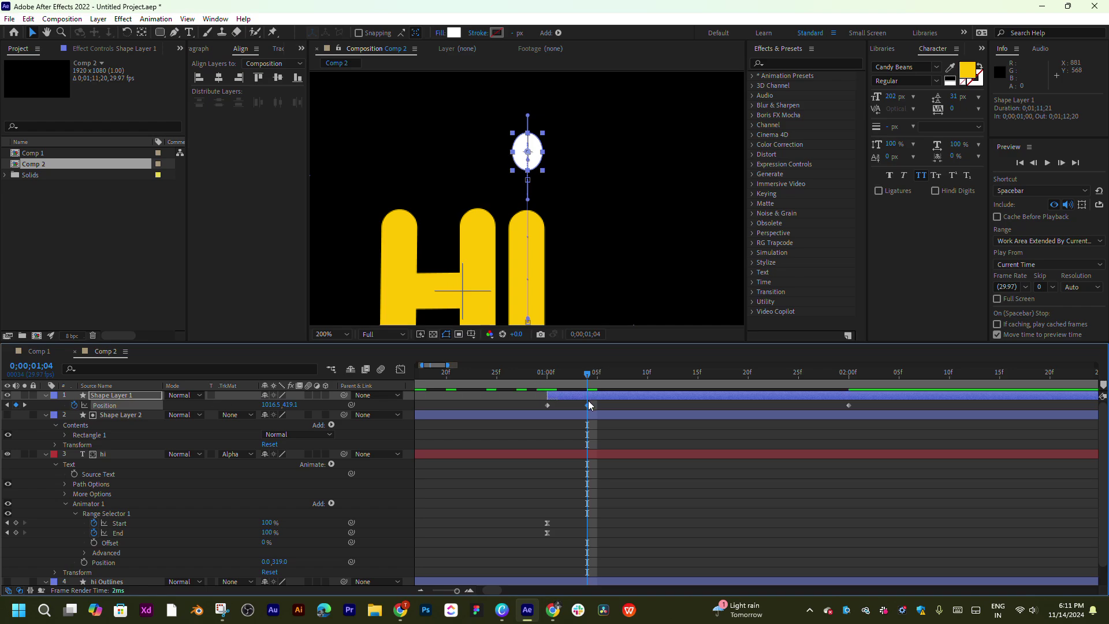
{"action": "left_click_drag", "start_coordinate": [589, 405], "coordinate": [647, 380]}
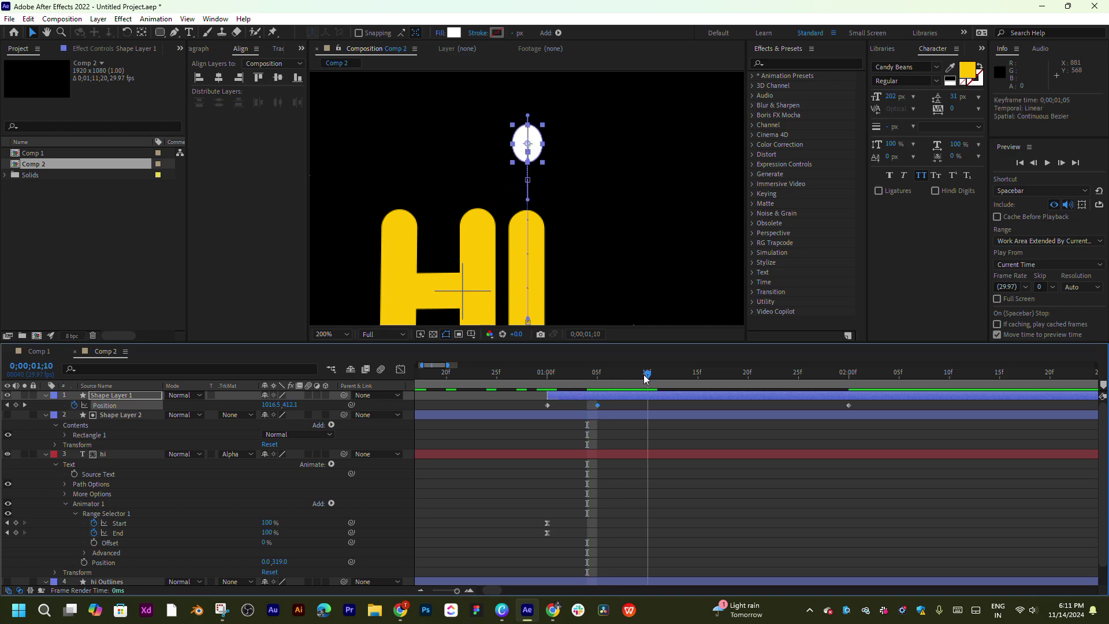
{"action": "left_click_drag", "start_coordinate": [295, 407], "coordinate": [321, 403]}
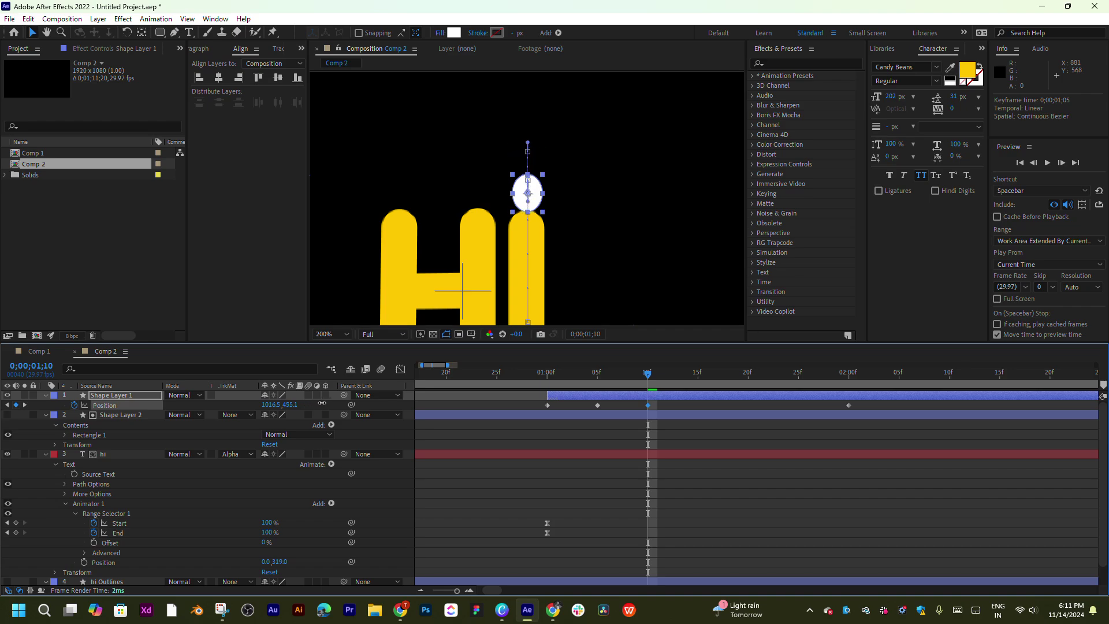
Step: Add smaller bounce keyframes at 1;15 and 1;20, and move the final keyframe from 2;00 to 1;25
{"action": "key", "text": "space"}
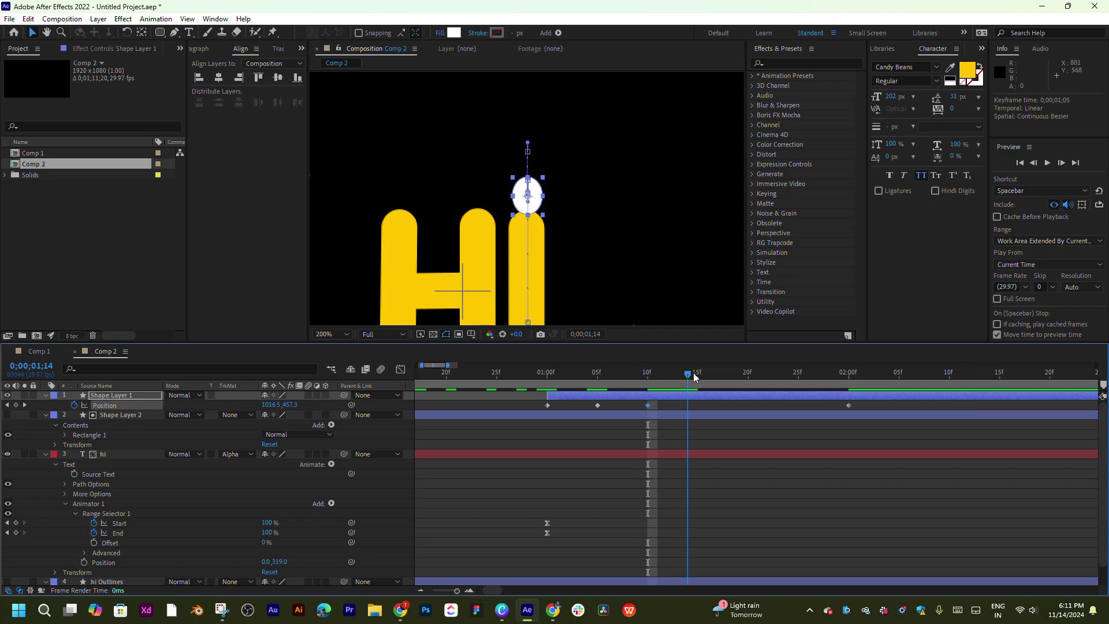
{"action": "left_click_drag", "start_coordinate": [294, 406], "coordinate": [282, 404]}
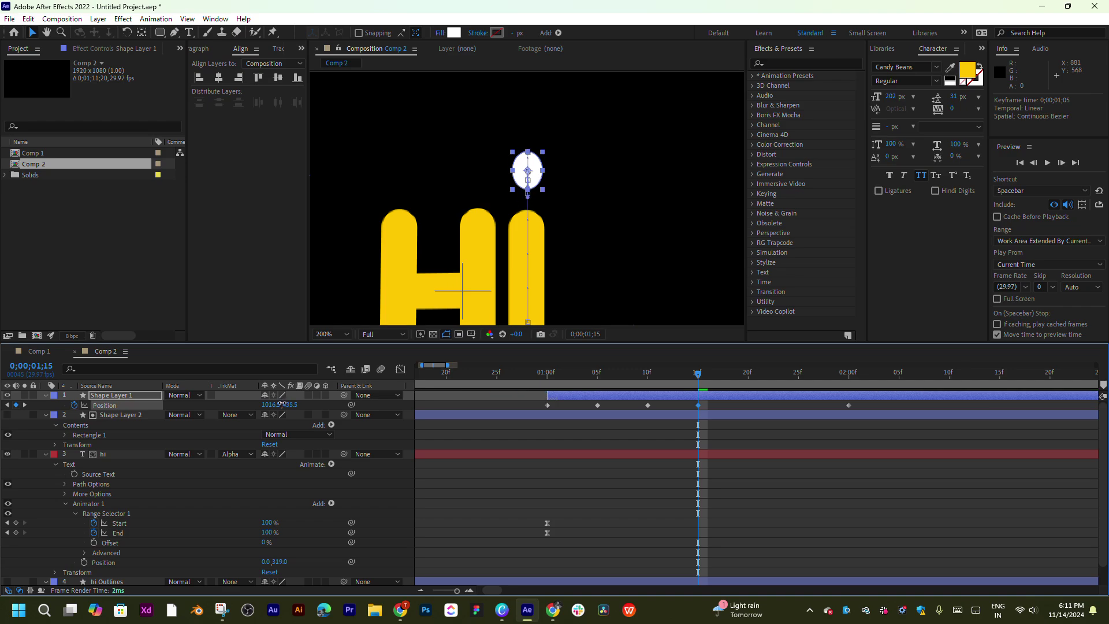
{"action": "left_click", "coordinate": [747, 378]}
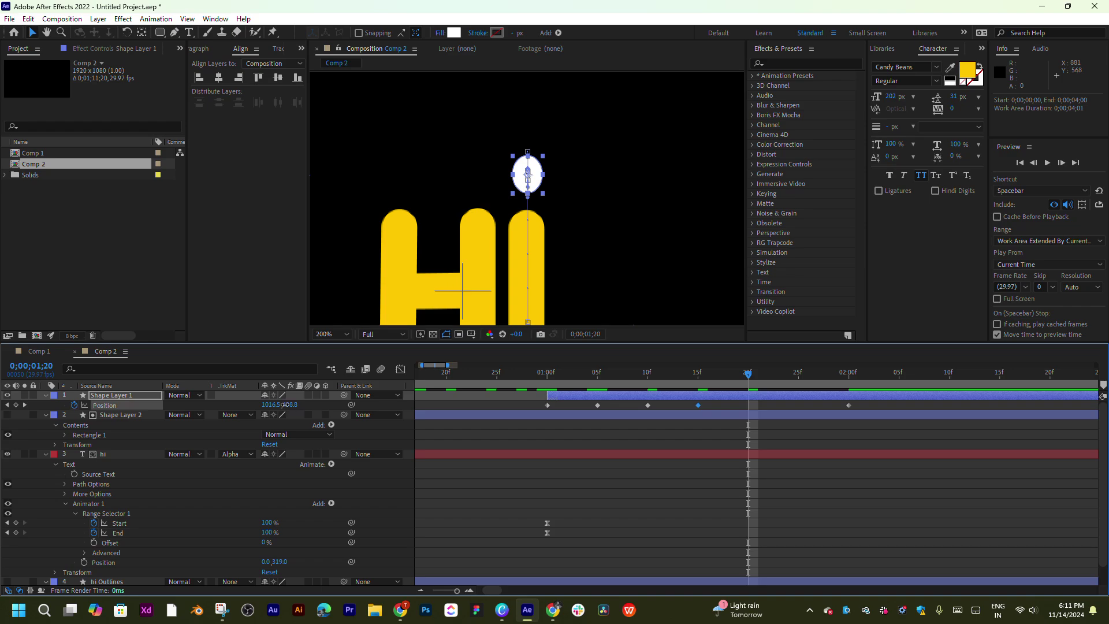
{"action": "left_click_drag", "start_coordinate": [285, 405], "coordinate": [288, 404]}
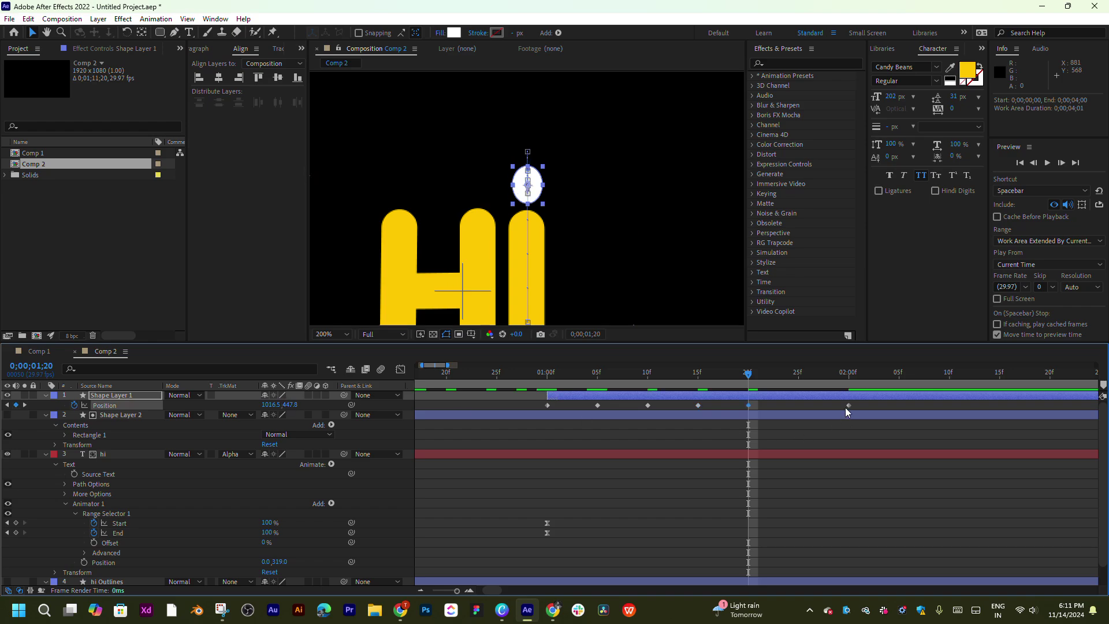
{"action": "left_click_drag", "start_coordinate": [847, 405], "coordinate": [798, 406]}
Step: Shift the bounce keyframes to start at 1;10 and compress them to end at 1;25, previewing each change
{"action": "left_click", "coordinate": [558, 374]}
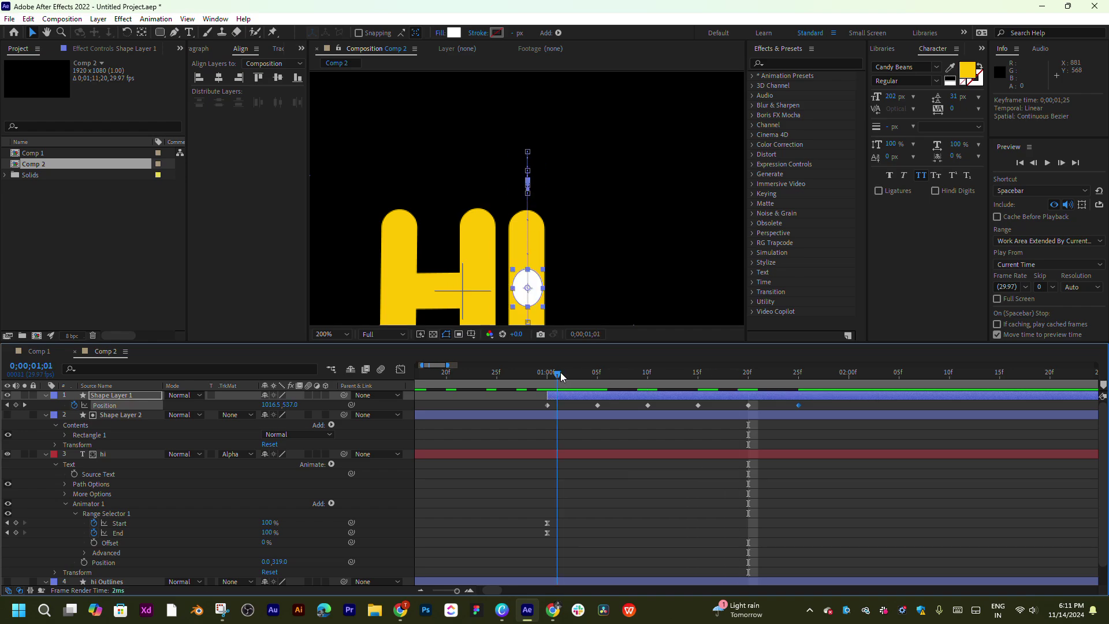
{"action": "key", "text": "space"}
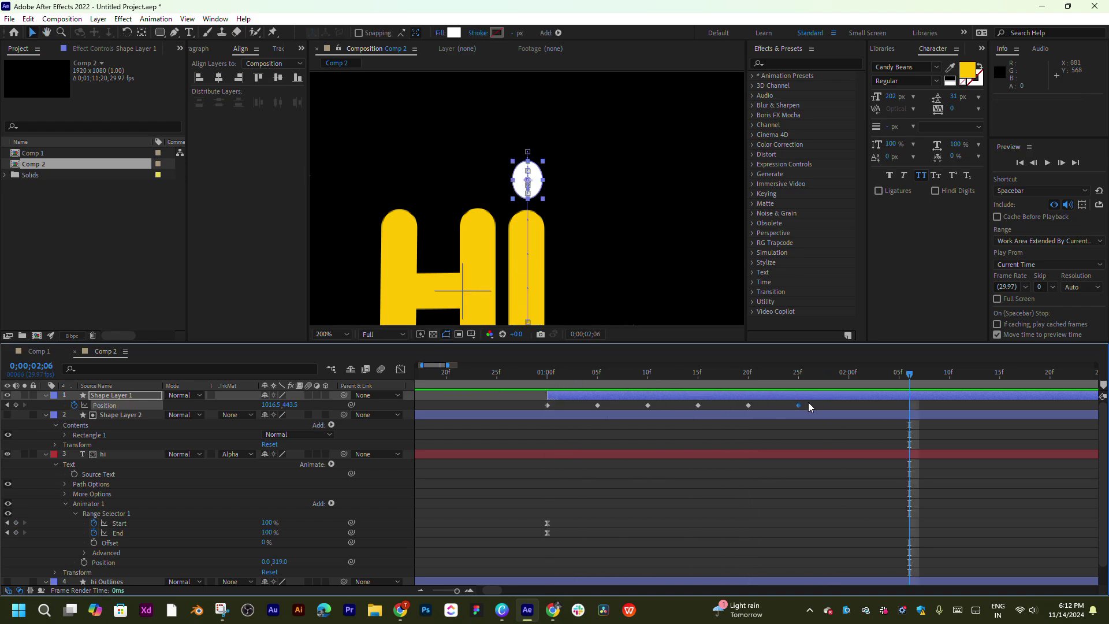
{"action": "mouse_move", "coordinate": [808, 402]}
{"action": "left_mouse_down"}
{"action": "mouse_move", "coordinate": [594, 417]}
{"action": "mouse_move", "coordinate": [716, 406]}
{"action": "left_mouse_up"}
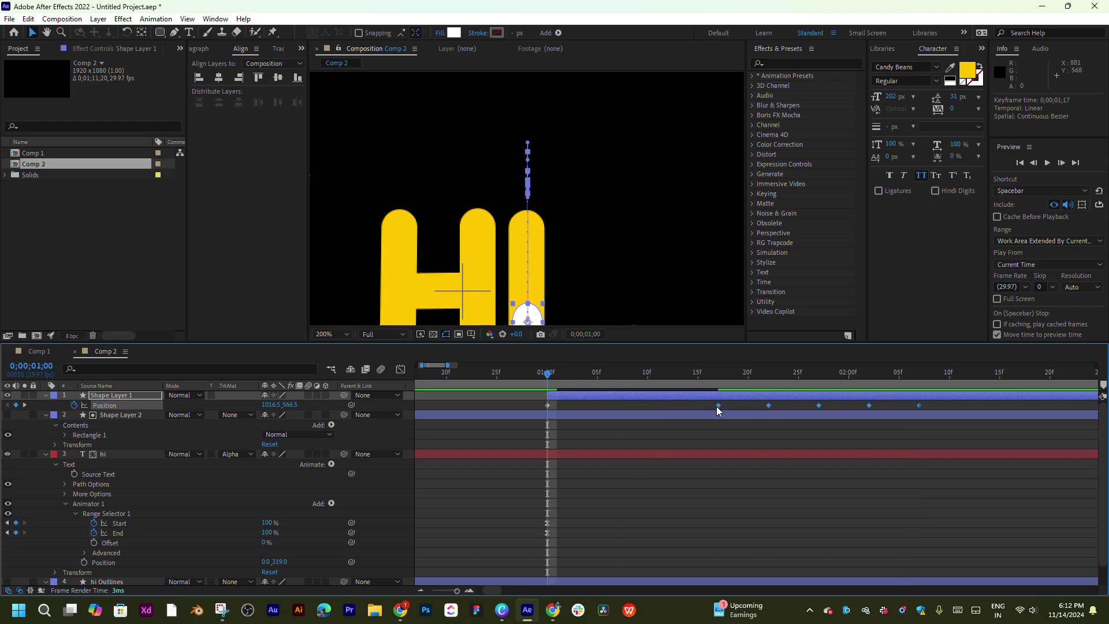
{"action": "key", "text": "space"}
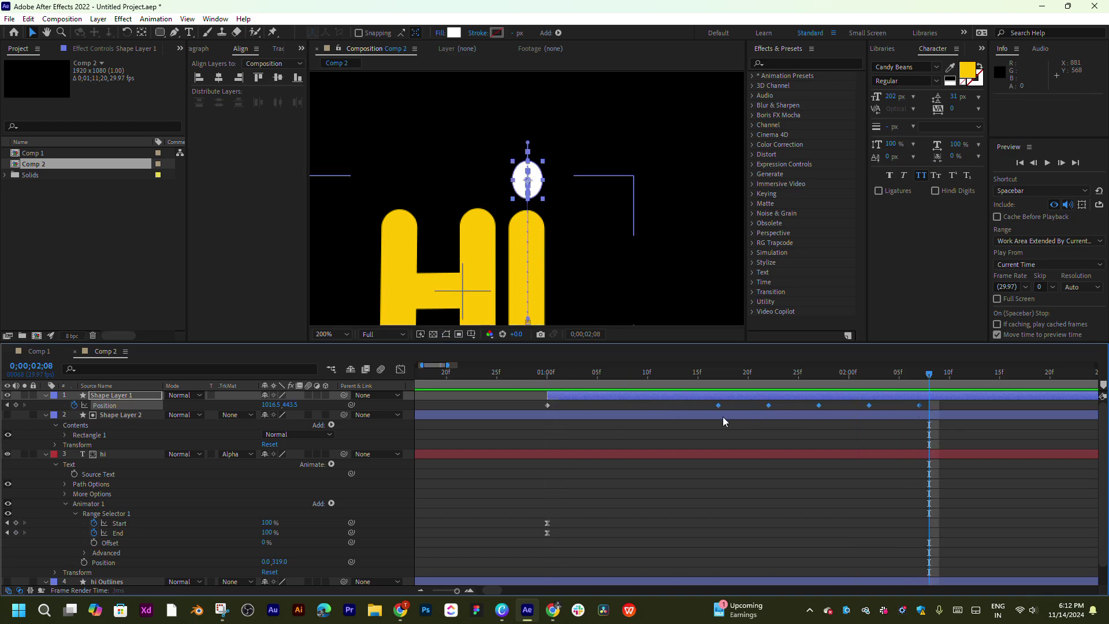
{"action": "left_click_drag", "start_coordinate": [717, 404], "coordinate": [647, 405]}
{"action": "left_click", "coordinate": [648, 379]}
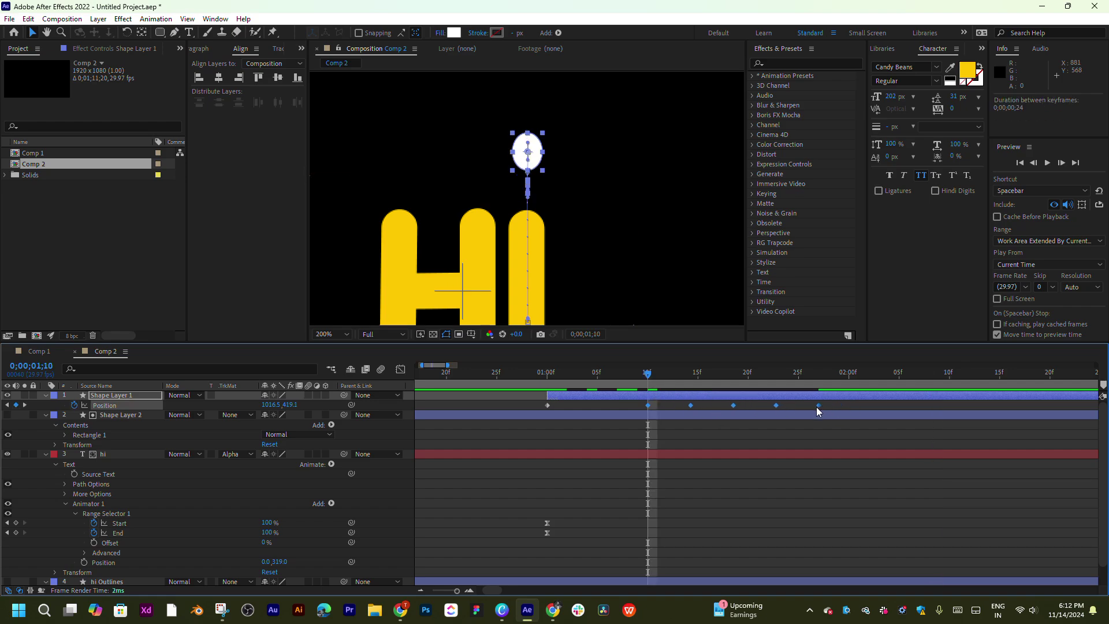
{"action": "left_click_drag", "start_coordinate": [849, 404], "coordinate": [799, 406]}
{"action": "key", "text": "space"}
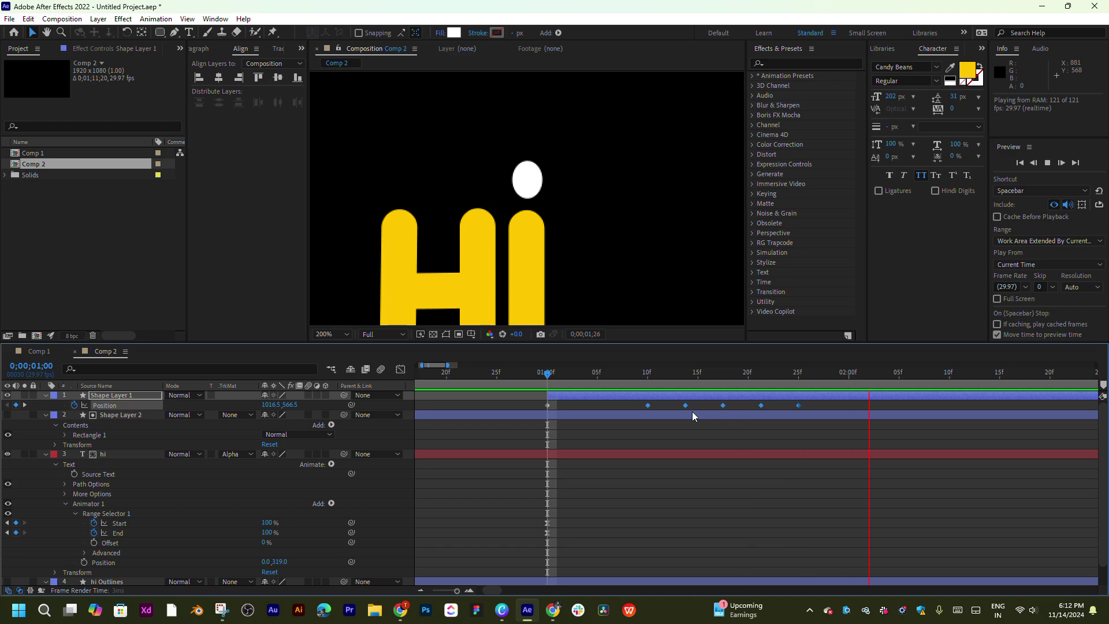
Step: Move the bounce keyframes about four frames later, preview, and select only the first bounce keyframe
{"action": "left_click_drag", "start_coordinate": [647, 405], "coordinate": [694, 407]}
{"action": "key", "text": "equal"}
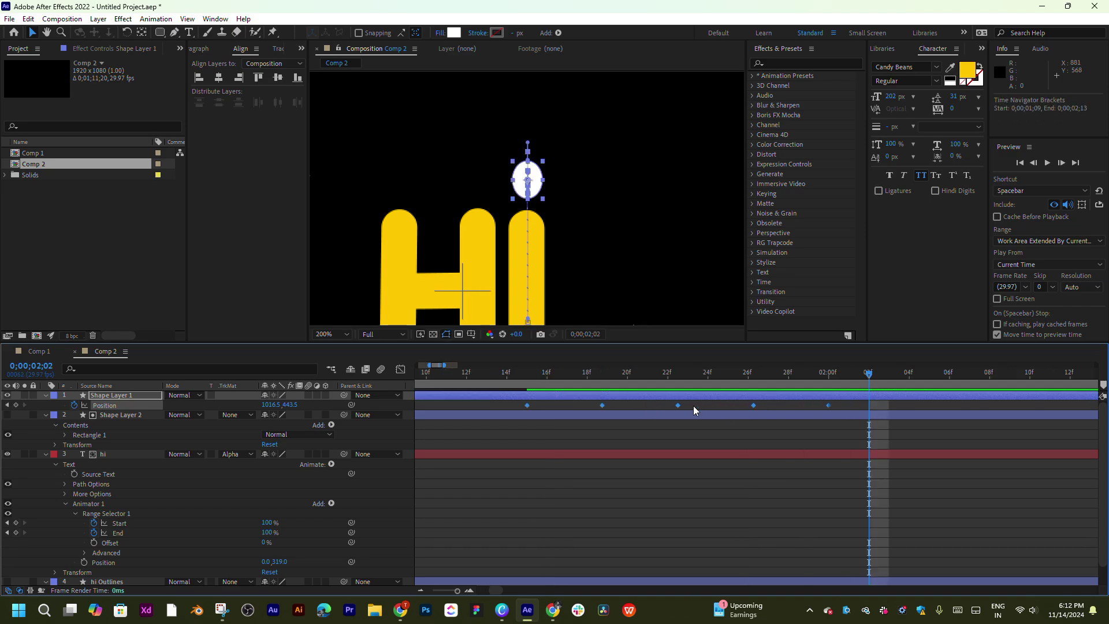
{"action": "key", "text": "space"}
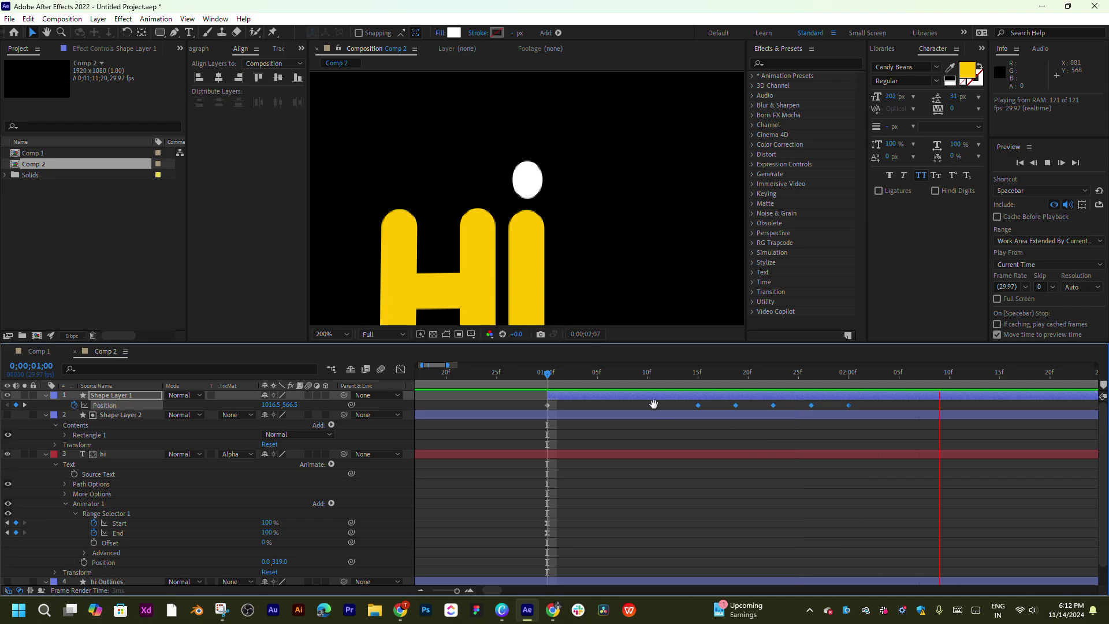
{"action": "left_click_drag", "start_coordinate": [570, 373], "coordinate": [678, 376]}
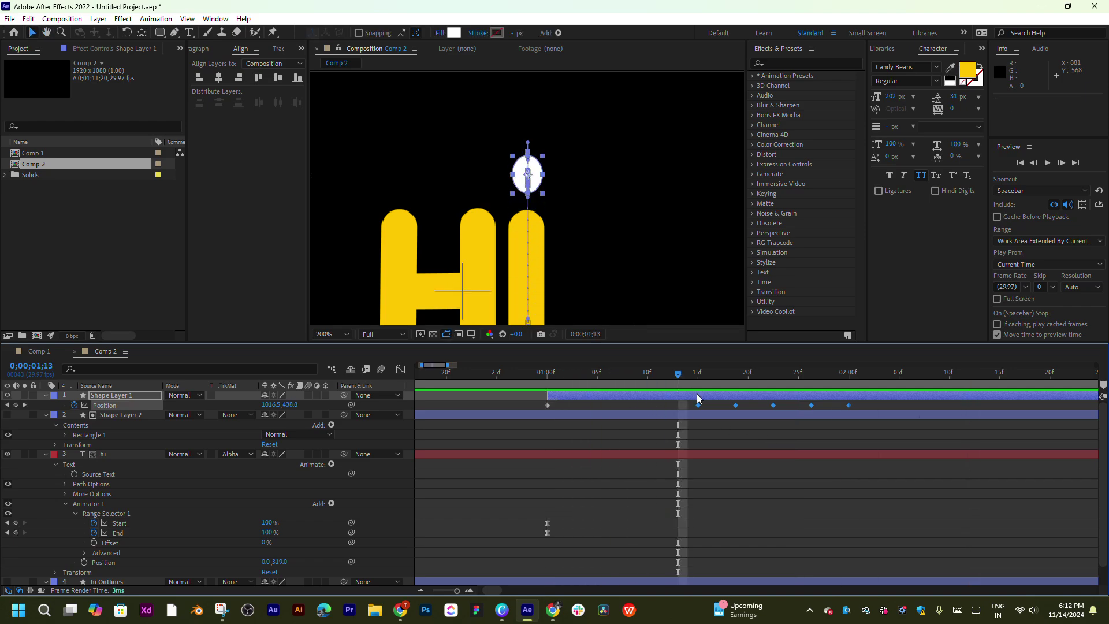
{"action": "left_click", "coordinate": [697, 405]}
Step: Apply Easy Ease to the dot's bounce keyframe, raise its influence in the speed graph, and preview
{"action": "right_click", "coordinate": [697, 404]}
{"action": "mouse_move", "coordinate": [749, 553]}
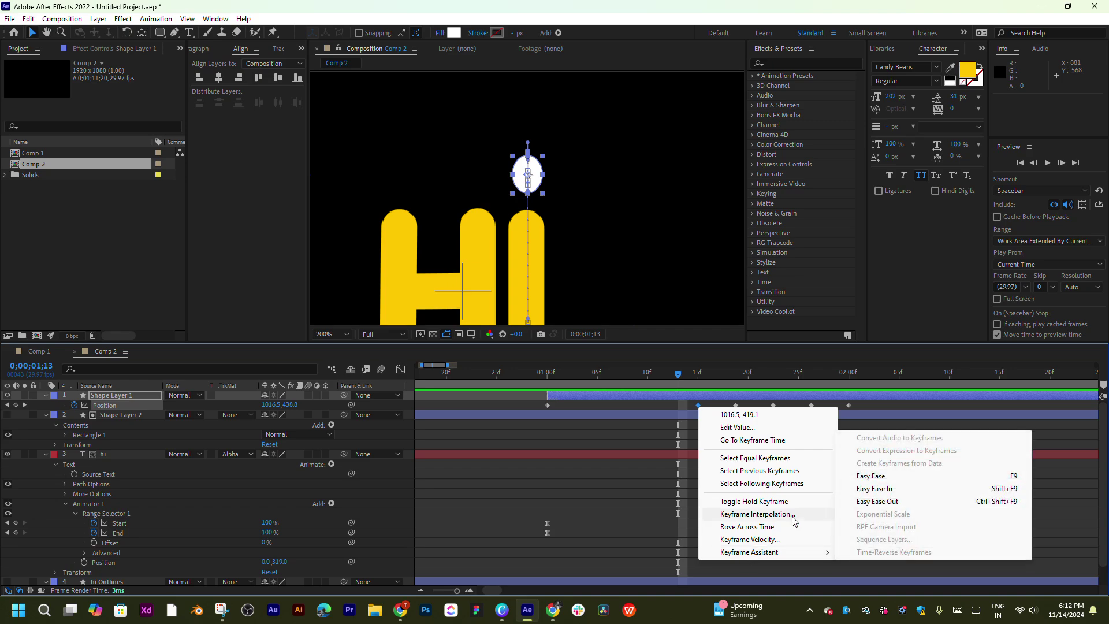
{"action": "left_click", "coordinate": [878, 476]}
{"action": "left_click", "coordinate": [400, 369]}
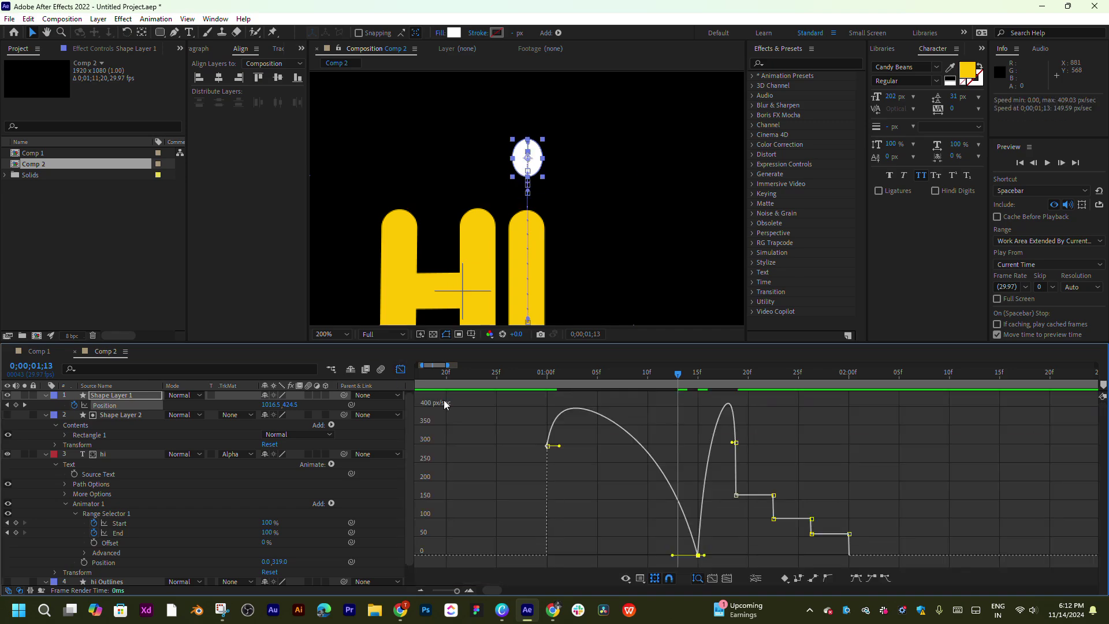
{"action": "mouse_move", "coordinate": [673, 555]}
{"action": "left_mouse_down"}
{"action": "mouse_move", "coordinate": [629, 559]}
{"action": "mouse_move", "coordinate": [644, 558]}
{"action": "left_mouse_up"}
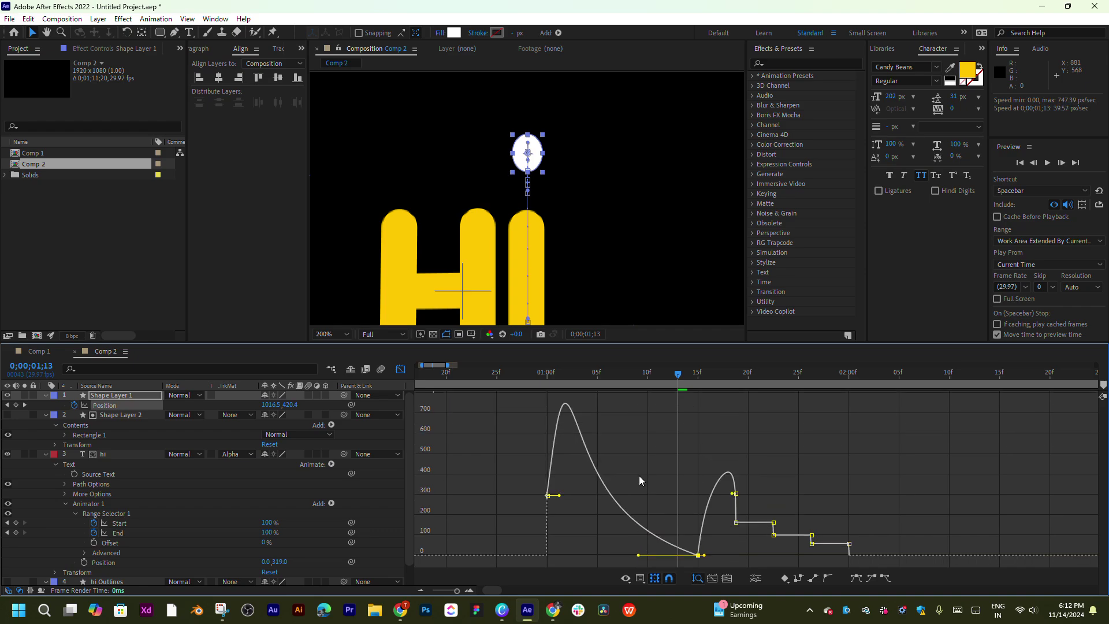
{"action": "key", "text": "space"}
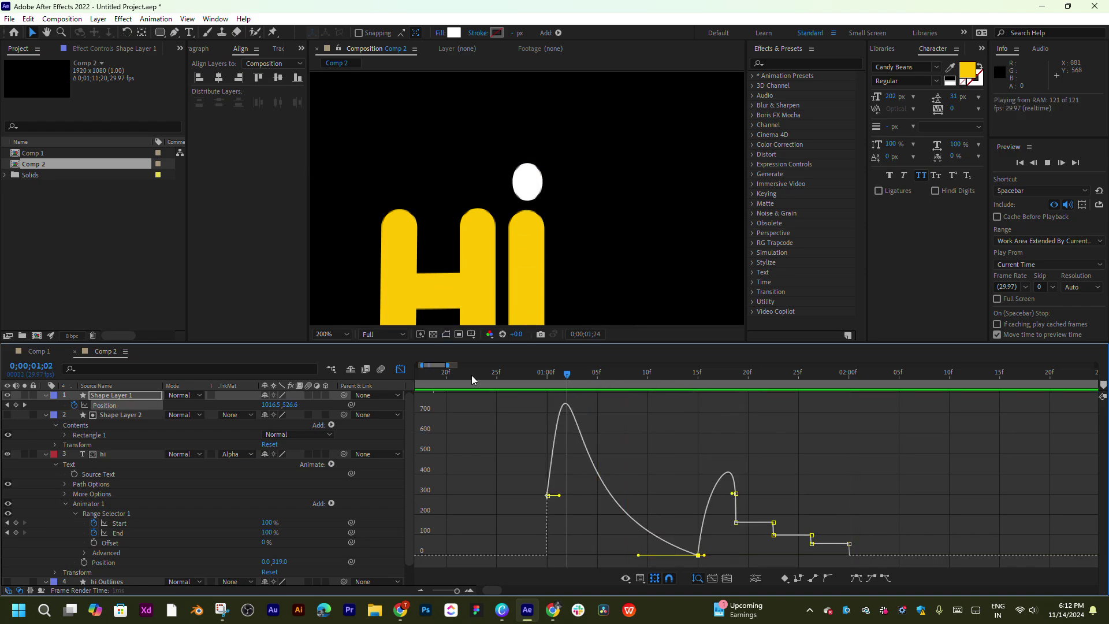
{"action": "left_click", "coordinate": [400, 369]}
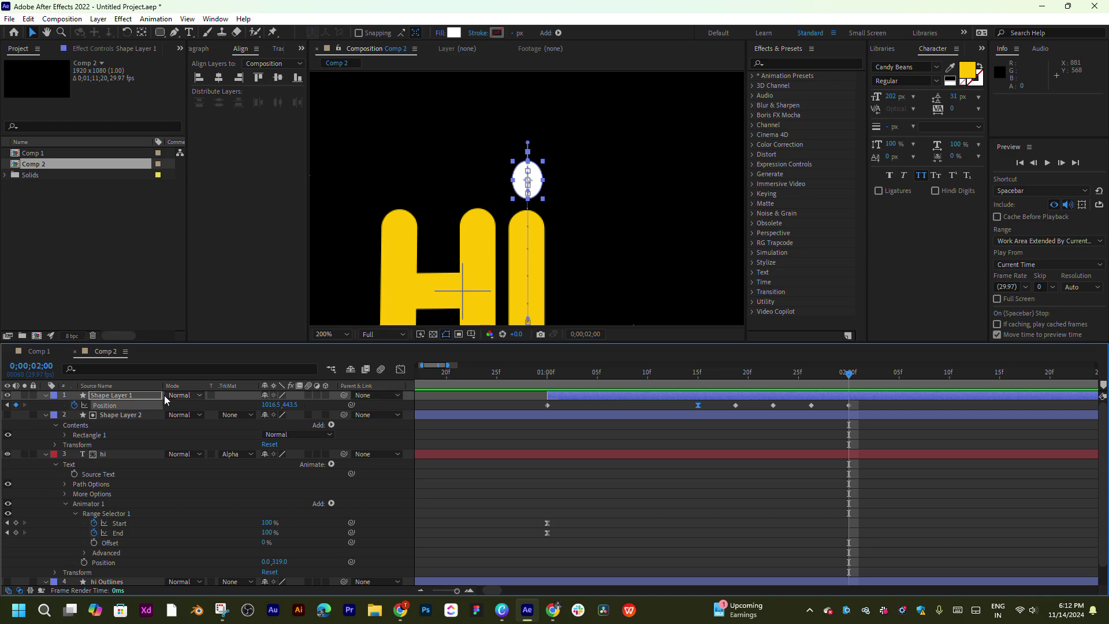
Step: Collapse the layer properties and move Shape Layer 1 below the hi text layer, then preview
{"action": "left_click", "coordinate": [137, 396]}
{"action": "left_click", "coordinate": [46, 414]}
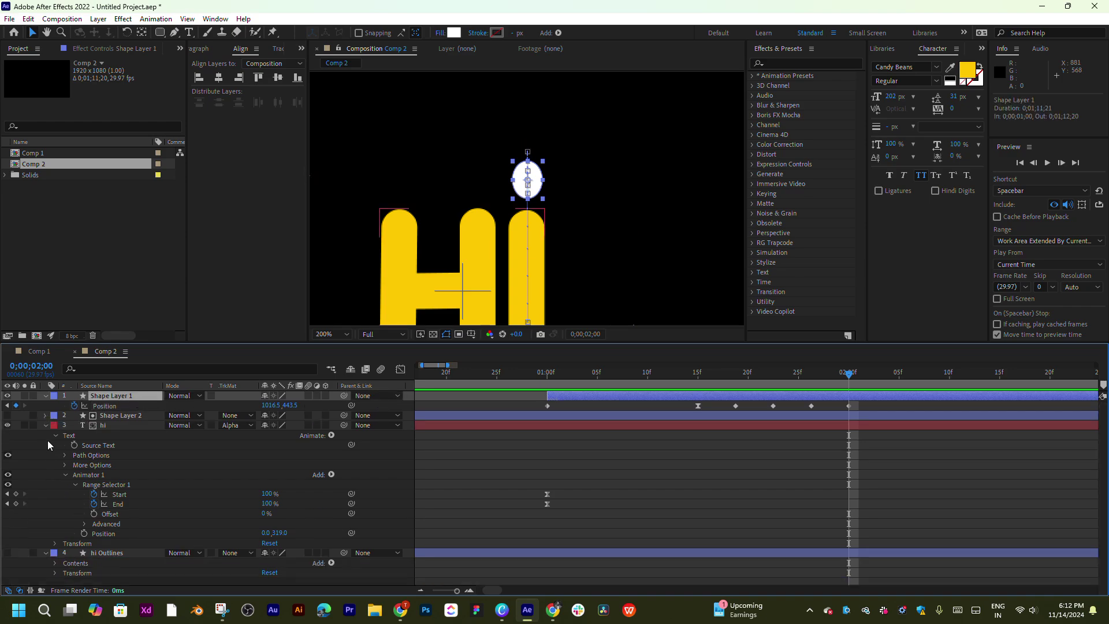
{"action": "left_click", "coordinate": [46, 425]}
{"action": "left_click", "coordinate": [130, 395]}
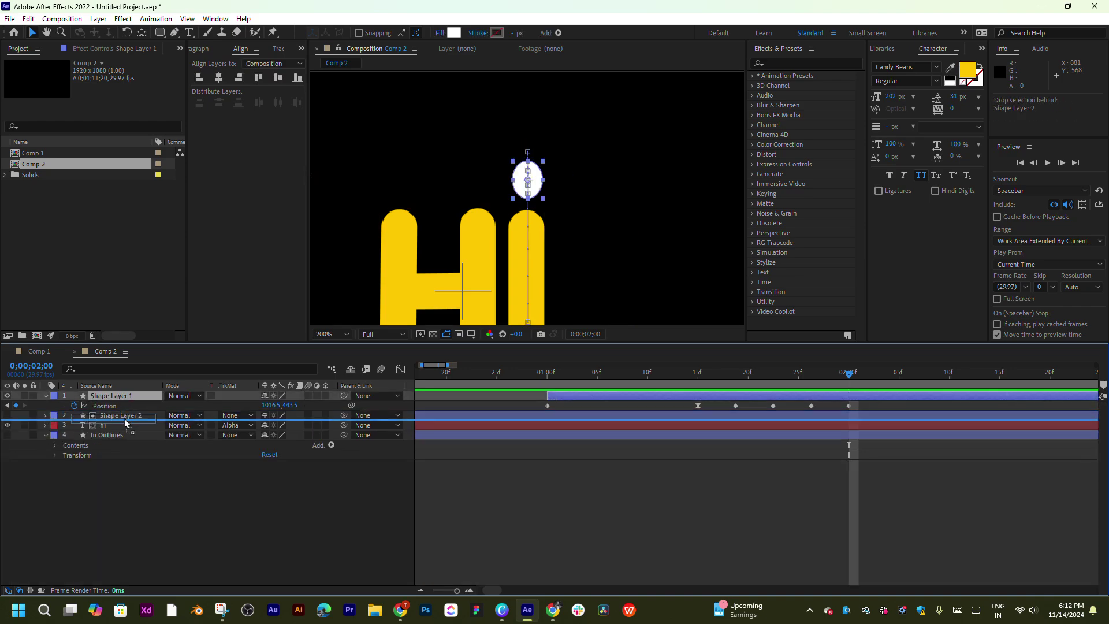
{"action": "left_click_drag", "start_coordinate": [130, 395], "coordinate": [131, 430]}
{"action": "key", "text": "space"}
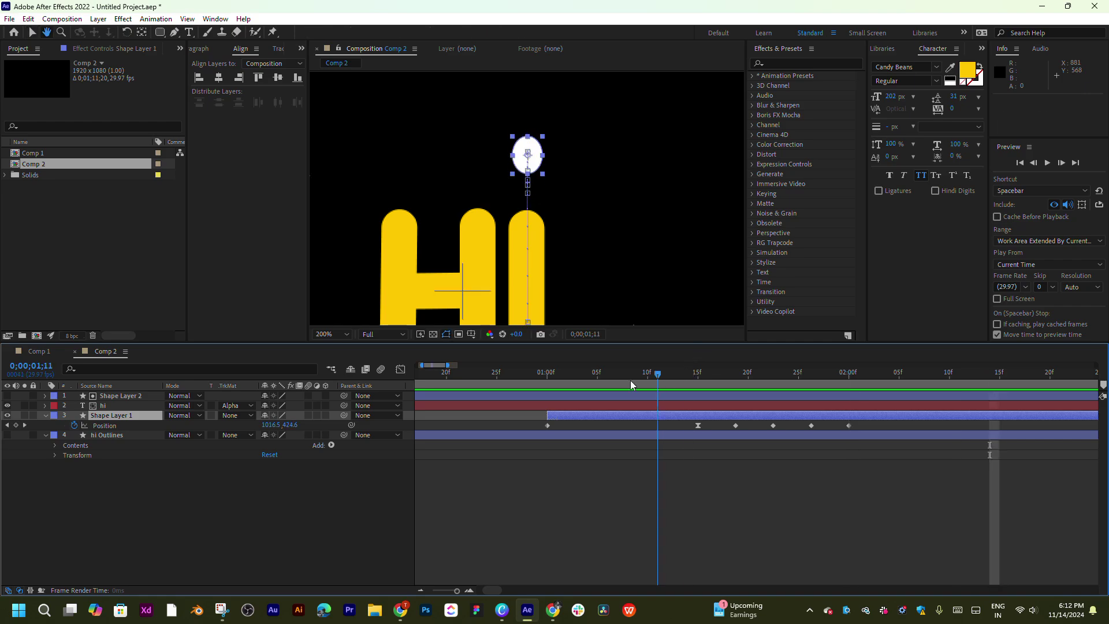
{"action": "key", "text": "space"}
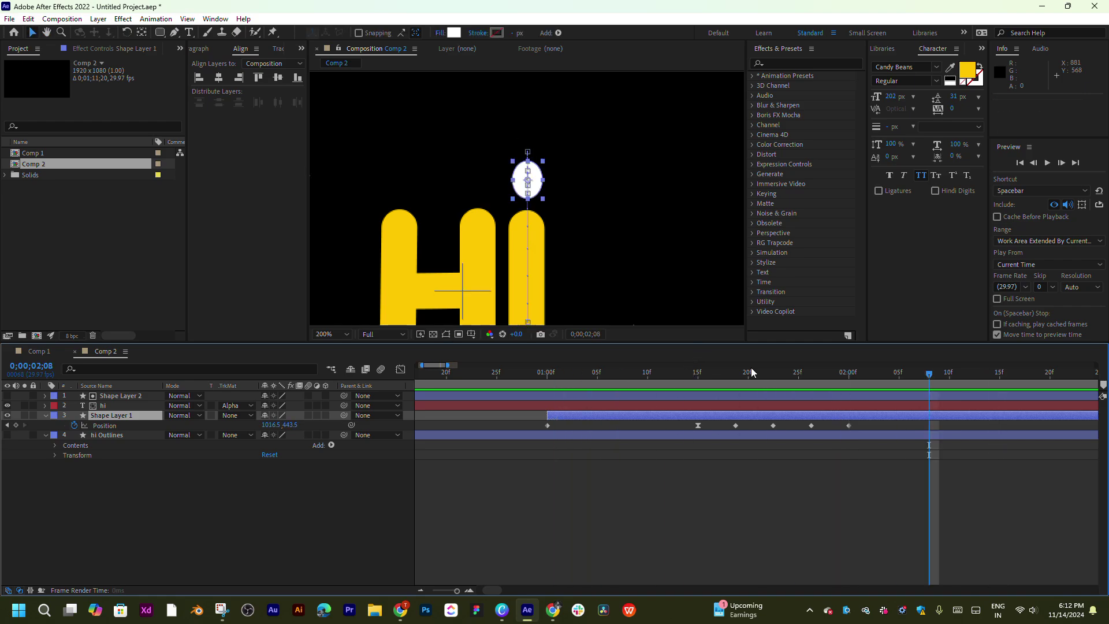
Step: End the preview range at about 2 seconds with N and preview from the comp start
{"action": "scroll", "coordinate": [764, 378], "scroll_direction": "down", "scroll_amount": 2}
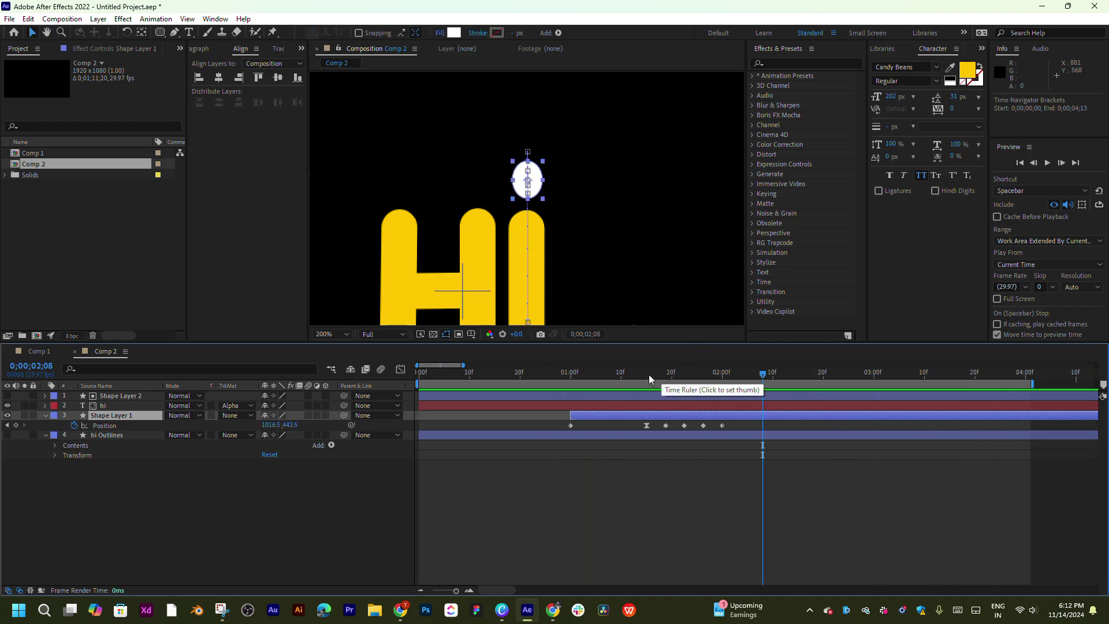
{"action": "scroll", "coordinate": [647, 379], "scroll_direction": "down", "scroll_amount": 2}
{"action": "mouse_move", "coordinate": [648, 379]}
{"action": "left_mouse_down"}
{"action": "mouse_move", "coordinate": [648, 395]}
{"action": "mouse_move", "coordinate": [706, 389]}
{"action": "left_mouse_up"}
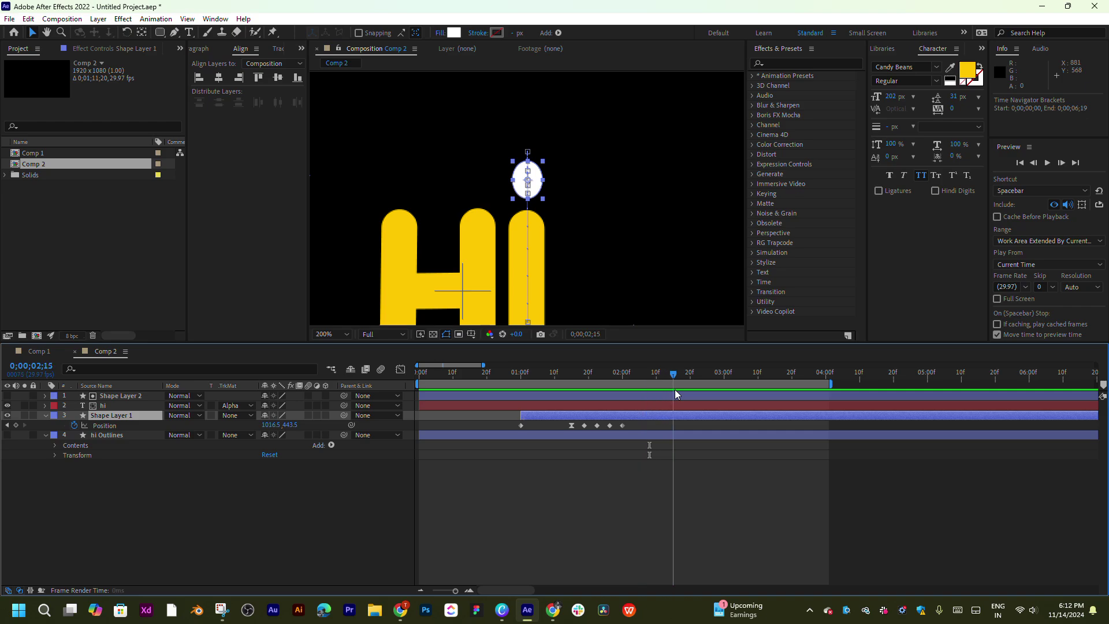
{"action": "key", "text": "n"}
{"action": "key", "text": "space"}
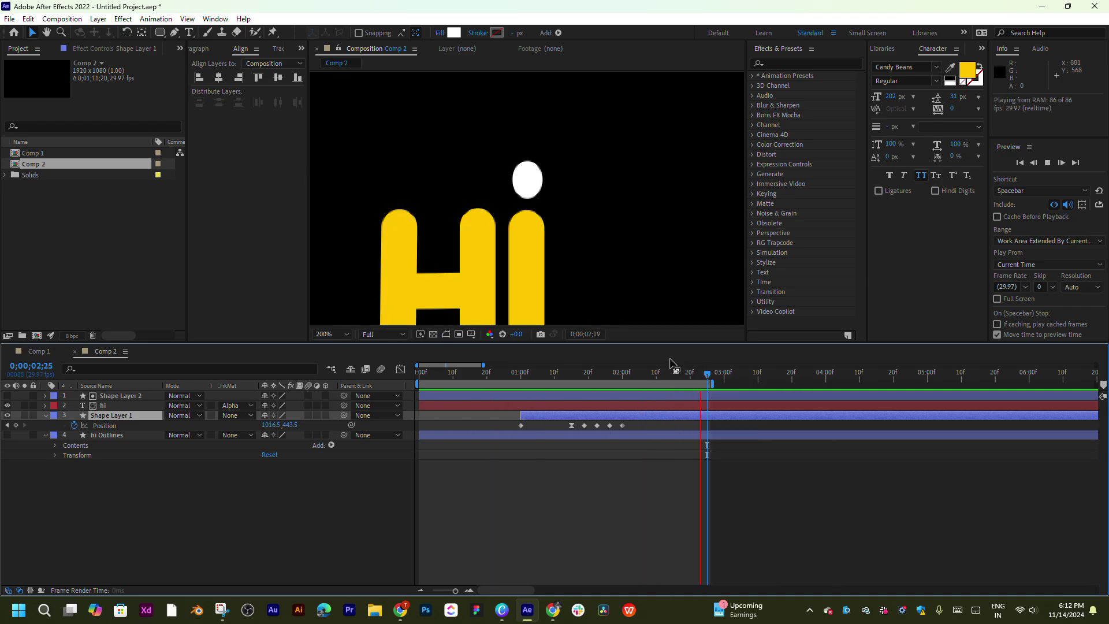
{"action": "key", "text": "Home"}
{"action": "scroll", "coordinate": [565, 260], "scroll_direction": "down", "scroll_amount": 2}
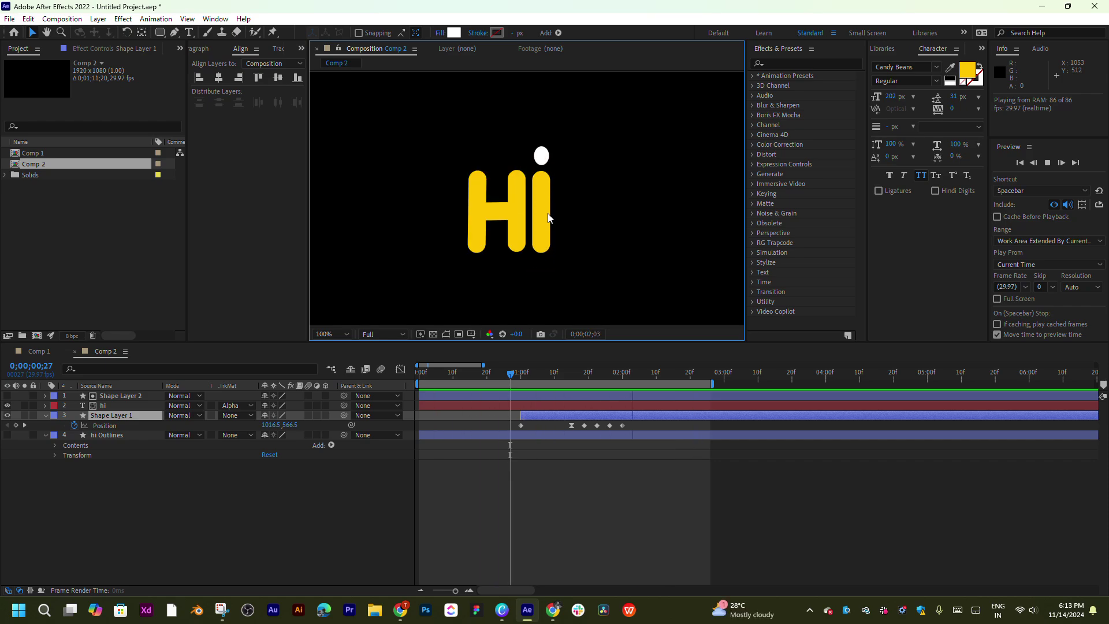
{"action": "key", "text": "space"}
Step: Select the hi layer's reveal Start and End keyframes together with the dot layer
{"action": "left_click", "coordinate": [518, 404]}
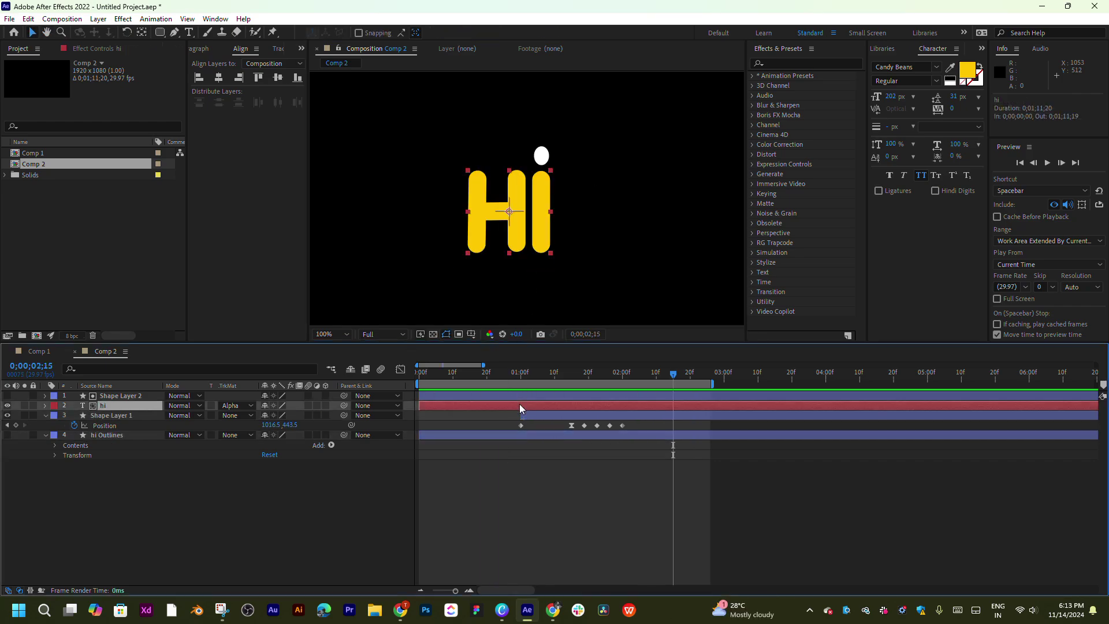
{"action": "key", "text": "u"}
{"action": "left_click_drag", "start_coordinate": [529, 416], "coordinate": [449, 437]}
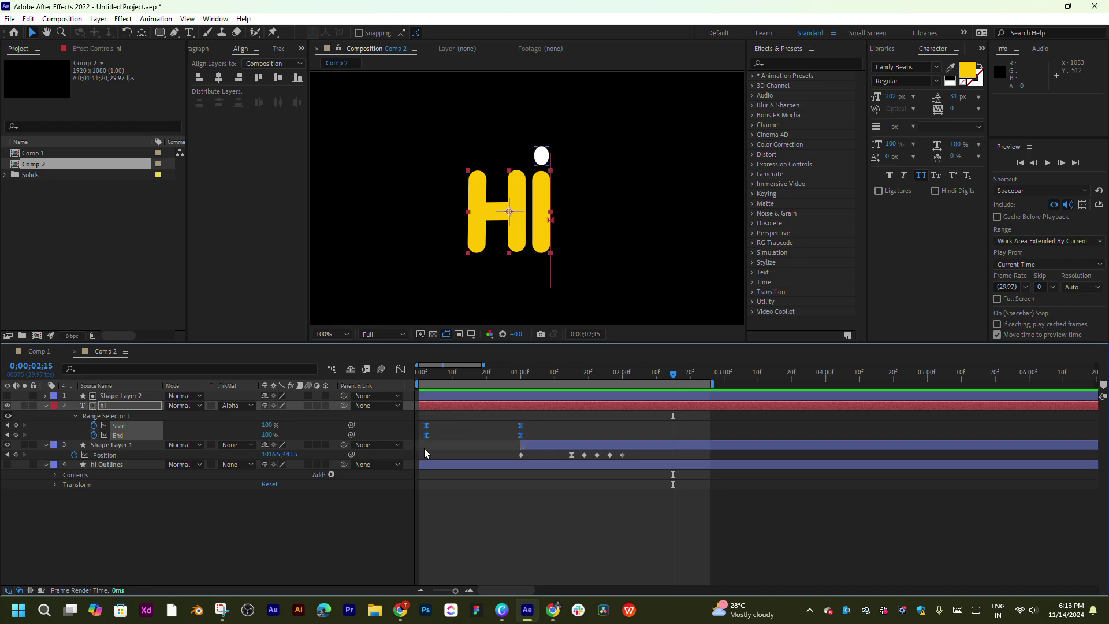
{"action": "left_click", "coordinate": [618, 452]}
{"action": "left_click", "coordinate": [643, 450]}
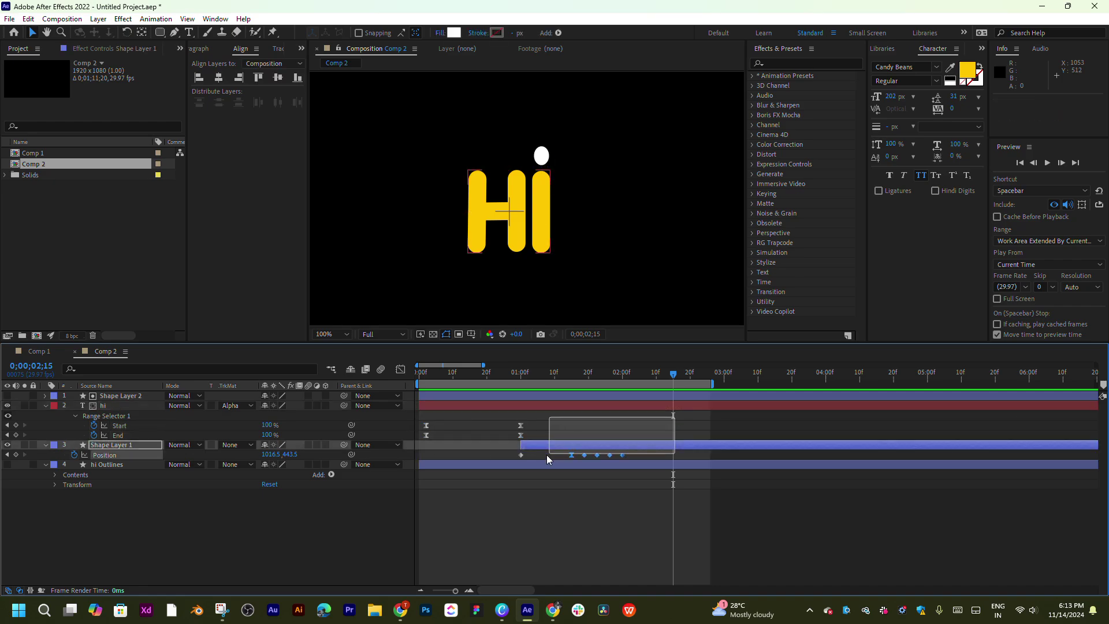
{"action": "mouse_move", "coordinate": [675, 417]}
{"action": "left_mouse_down"}
{"action": "mouse_move", "coordinate": [512, 445]}
{"action": "mouse_move", "coordinate": [653, 432]}
{"action": "left_mouse_up"}
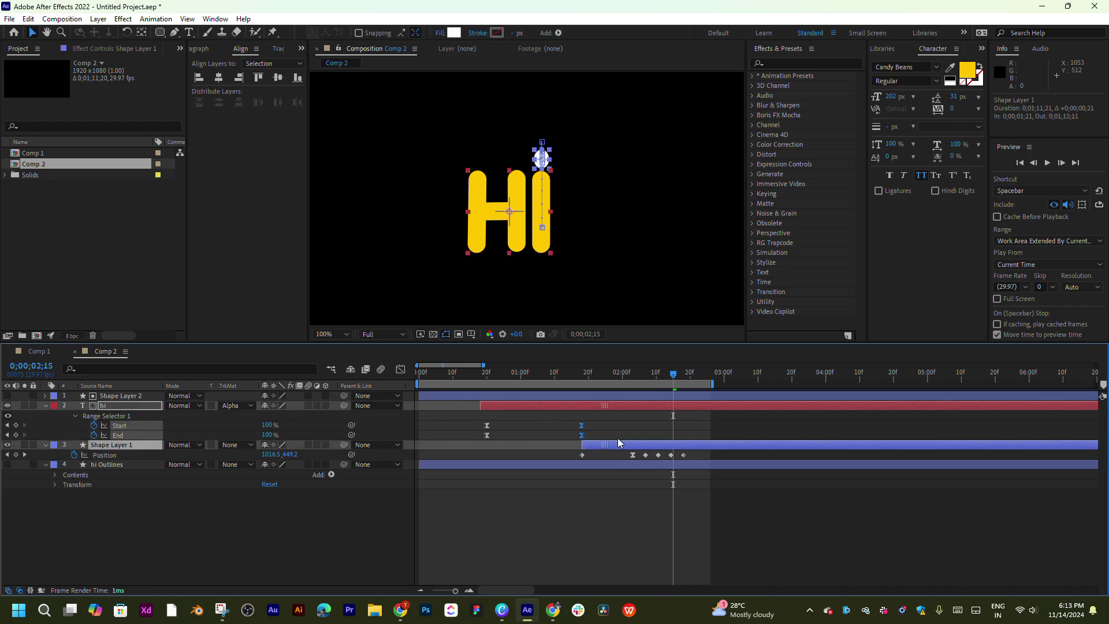
Step: Extend the hi text layer back so it begins at the comp start
{"action": "left_click_drag", "start_coordinate": [629, 381], "coordinate": [632, 408]}
{"action": "left_click", "coordinate": [653, 432]}
{"action": "mouse_move", "coordinate": [542, 419]}
{"action": "left_mouse_down"}
{"action": "mouse_move", "coordinate": [507, 442]}
{"action": "mouse_move", "coordinate": [411, 409]}
{"action": "mouse_move", "coordinate": [420, 408]}
{"action": "left_mouse_up"}
{"action": "left_click", "coordinate": [556, 407]}
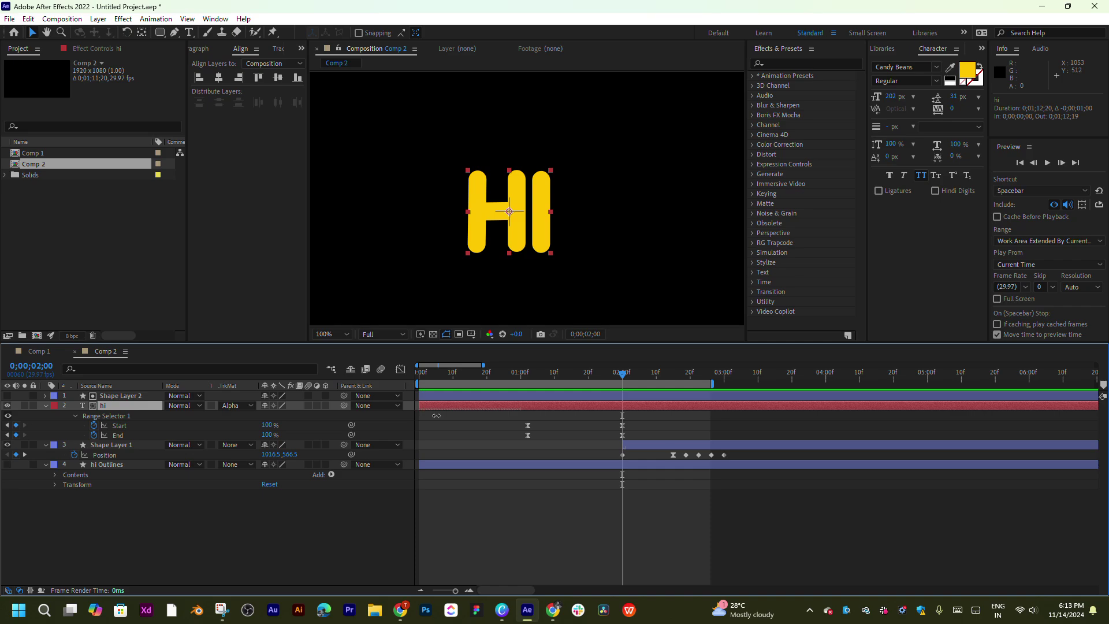
Step: Move the reveal's first Start and End keyframes to 0;10 and preview the text reveal
{"action": "mouse_move", "coordinate": [529, 445]}
{"action": "left_mouse_down"}
{"action": "mouse_move", "coordinate": [538, 422]}
{"action": "mouse_move", "coordinate": [450, 435]}
{"action": "left_mouse_up"}
{"action": "left_click", "coordinate": [453, 376]}
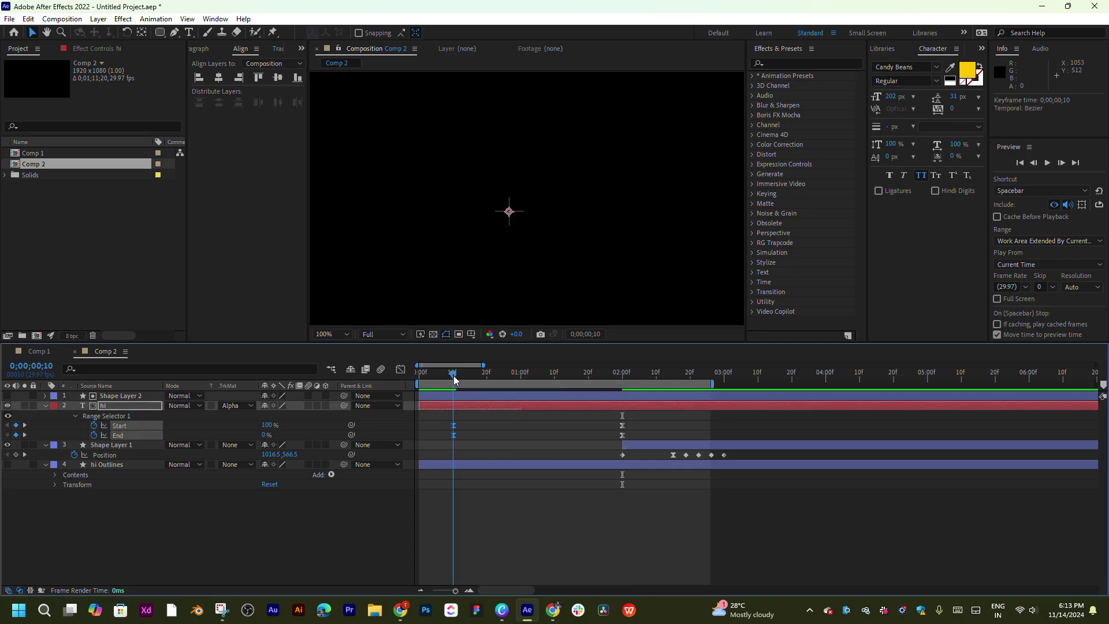
{"action": "key", "text": "space"}
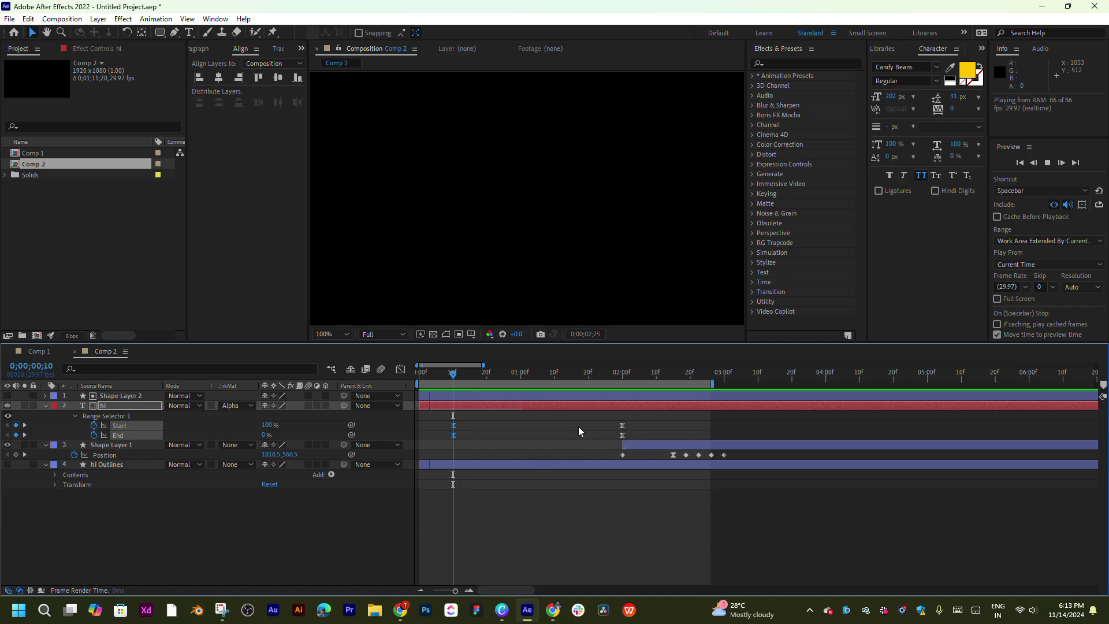
{"action": "key", "text": "space"}
{"action": "left_click_drag", "start_coordinate": [629, 418], "coordinate": [447, 441]}
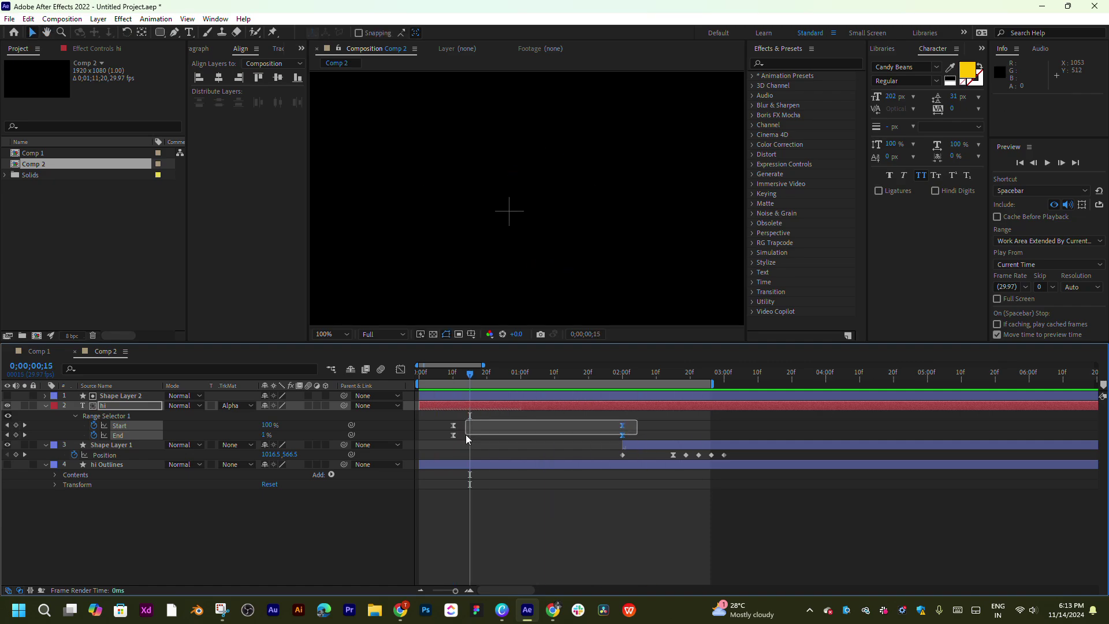
{"action": "left_click", "coordinate": [177, 483]}
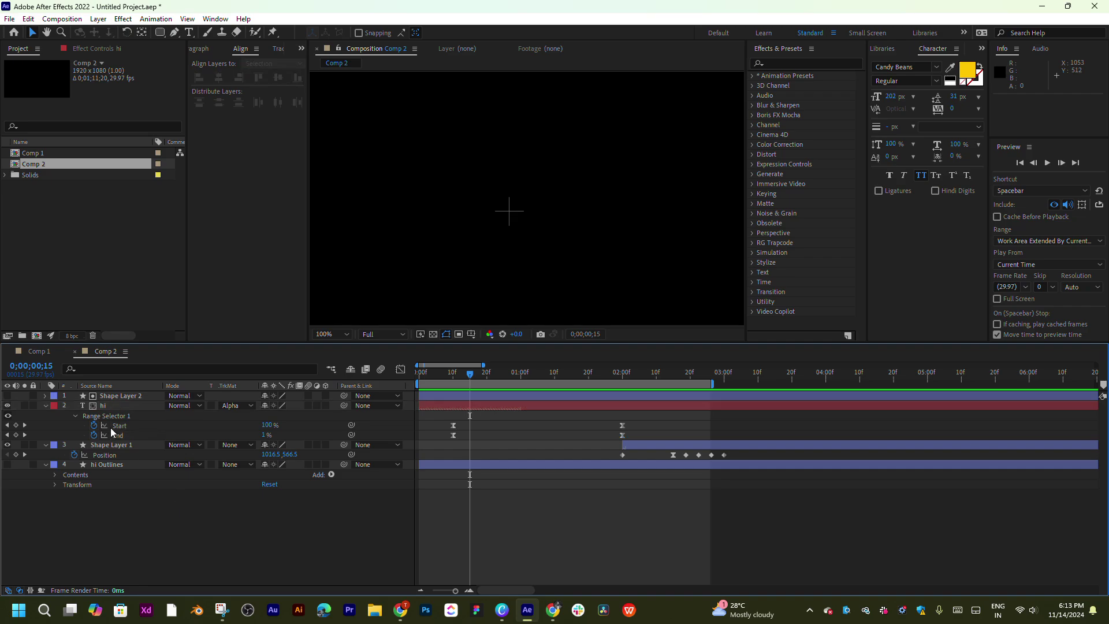
Step: Expand Range Selector 1, keyframe the hi text's Offset, and preview the reveal from 0;17
{"action": "left_click", "coordinate": [75, 415]}
{"action": "left_click", "coordinate": [75, 415]}
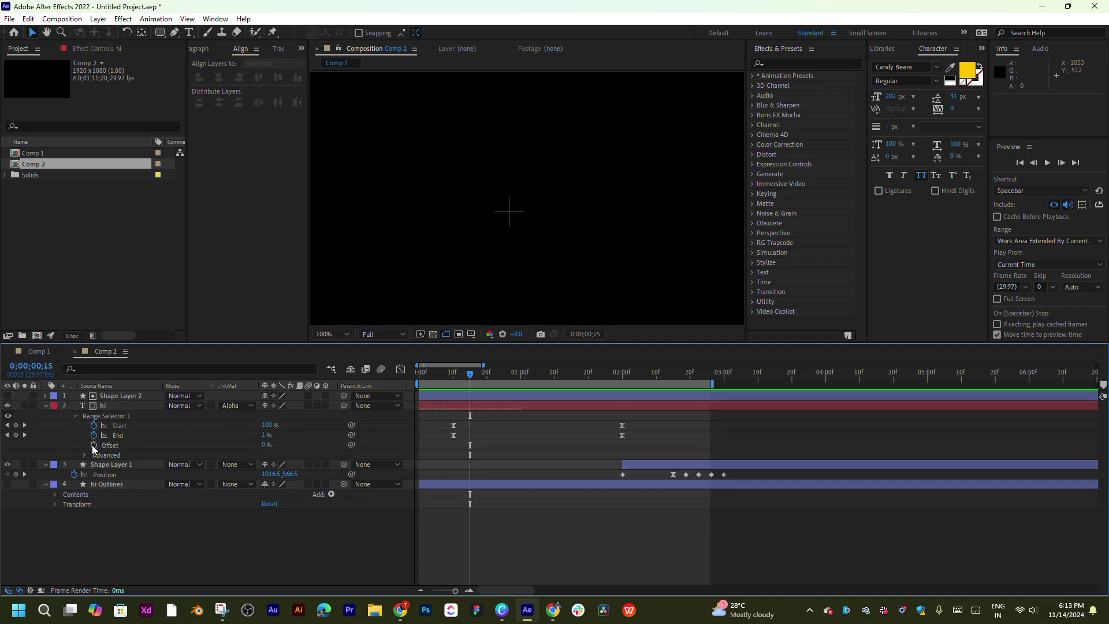
{"action": "left_click_drag", "start_coordinate": [266, 444], "coordinate": [342, 442]}
{"action": "left_click", "coordinate": [479, 405]}
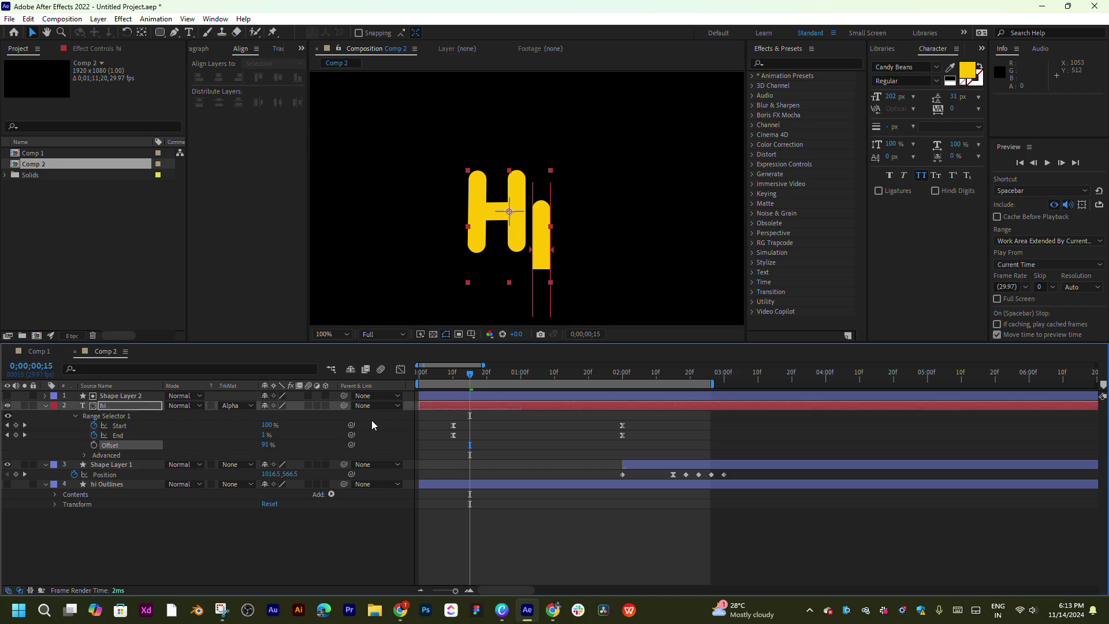
{"action": "left_click_drag", "start_coordinate": [479, 379], "coordinate": [453, 391]}
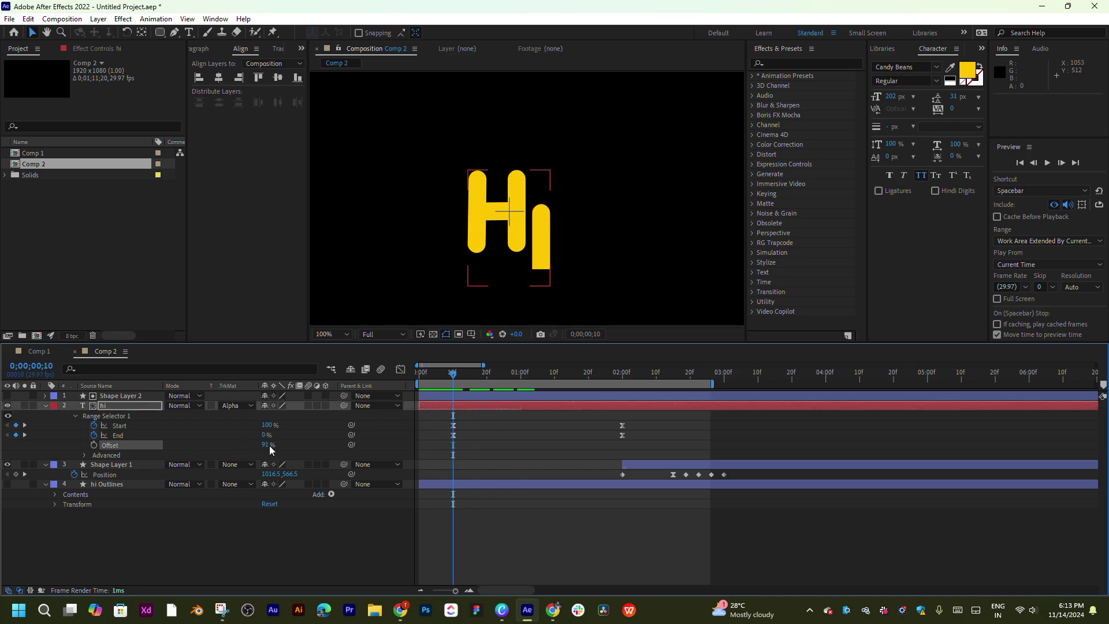
{"action": "mouse_move", "coordinate": [266, 445]}
{"action": "left_mouse_down"}
{"action": "mouse_move", "coordinate": [224, 444]}
{"action": "mouse_move", "coordinate": [283, 437]}
{"action": "left_mouse_up"}
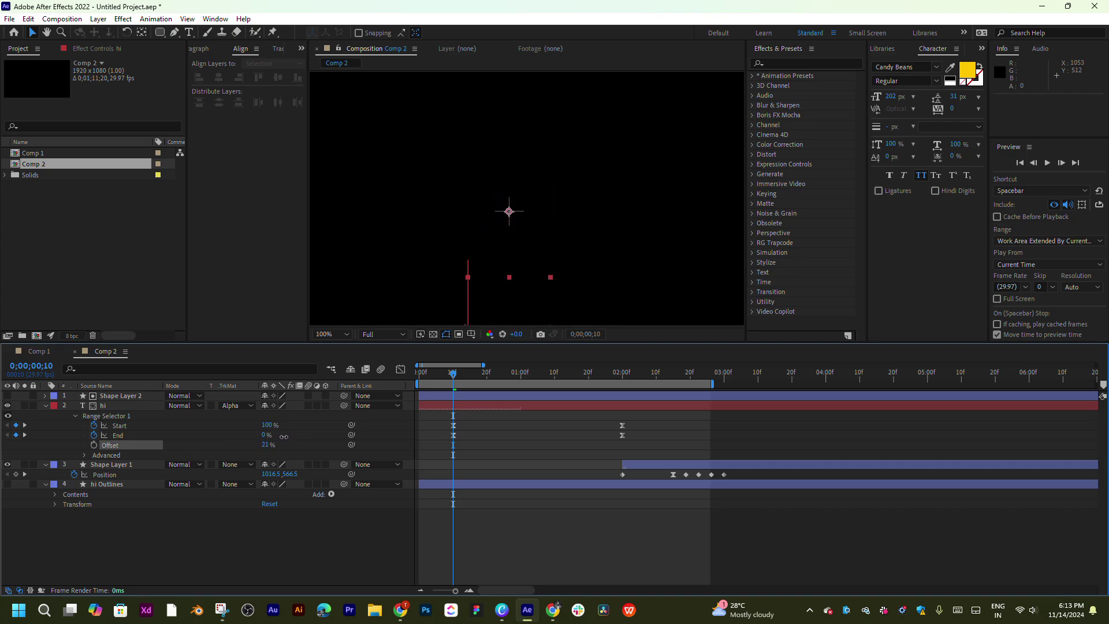
{"action": "left_click_drag", "start_coordinate": [427, 405], "coordinate": [635, 360]}
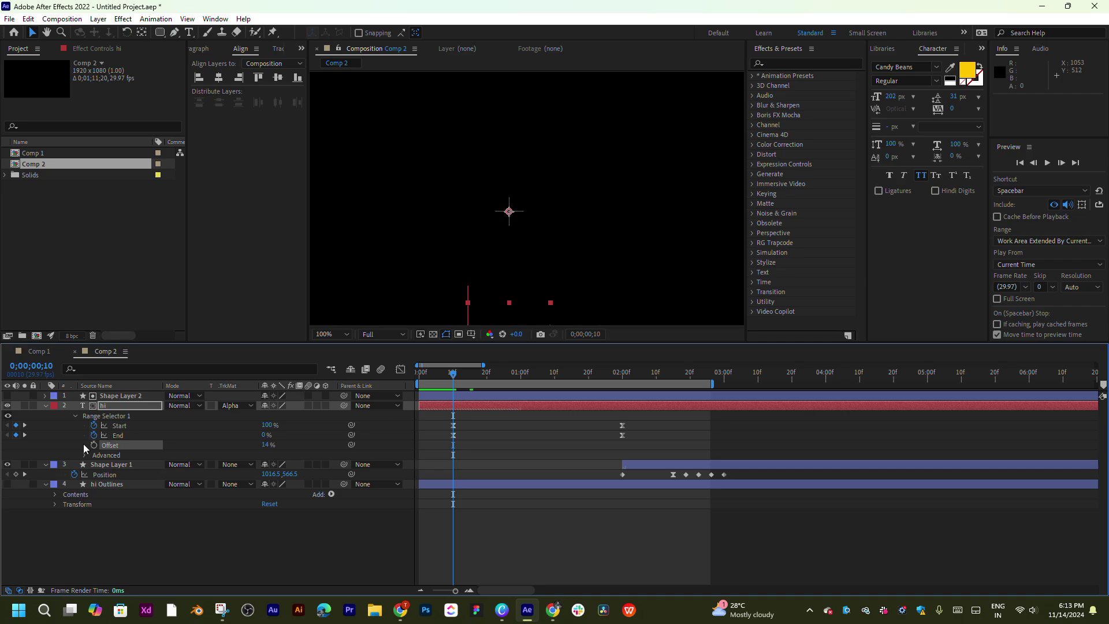
{"action": "left_click_drag", "start_coordinate": [598, 377], "coordinate": [614, 378]}
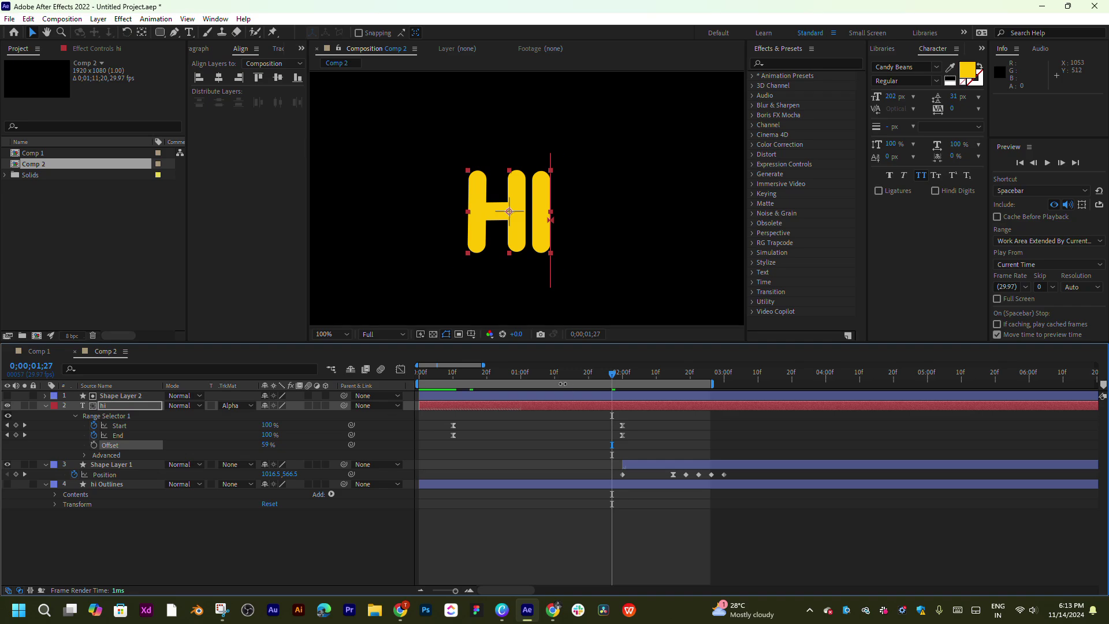
{"action": "left_click_drag", "start_coordinate": [525, 377], "coordinate": [476, 377]}
{"action": "key", "text": "space"}
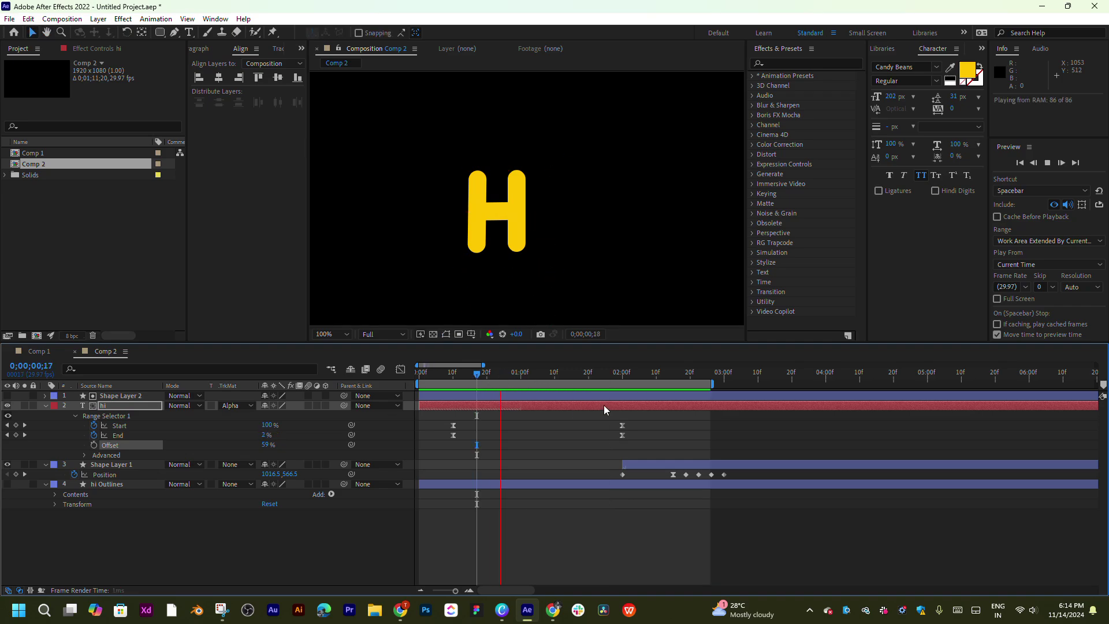
{"action": "left_click", "coordinate": [604, 404]}
Step: Sharpen the speed curve of the reveal's Start and End keyframes in the Graph Editor
{"action": "left_click_drag", "start_coordinate": [629, 418], "coordinate": [431, 448]}
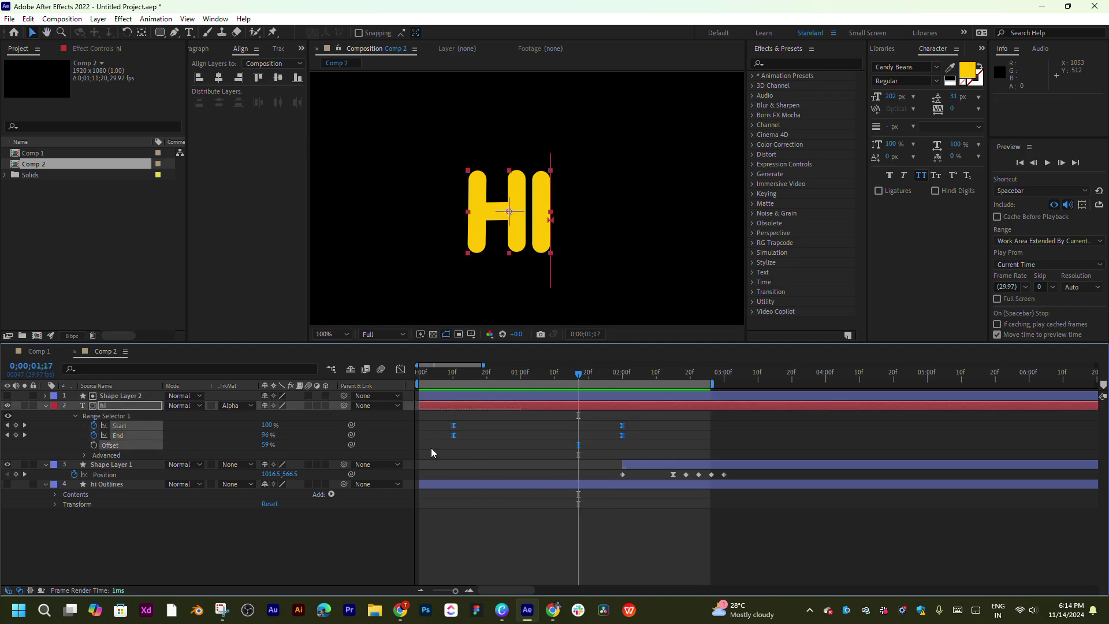
{"action": "left_click", "coordinate": [400, 370]}
{"action": "mouse_move", "coordinate": [629, 520]}
{"action": "left_mouse_down"}
{"action": "mouse_move", "coordinate": [595, 563]}
{"action": "mouse_move", "coordinate": [537, 551]}
{"action": "left_mouse_up"}
{"action": "left_click", "coordinate": [452, 551]}
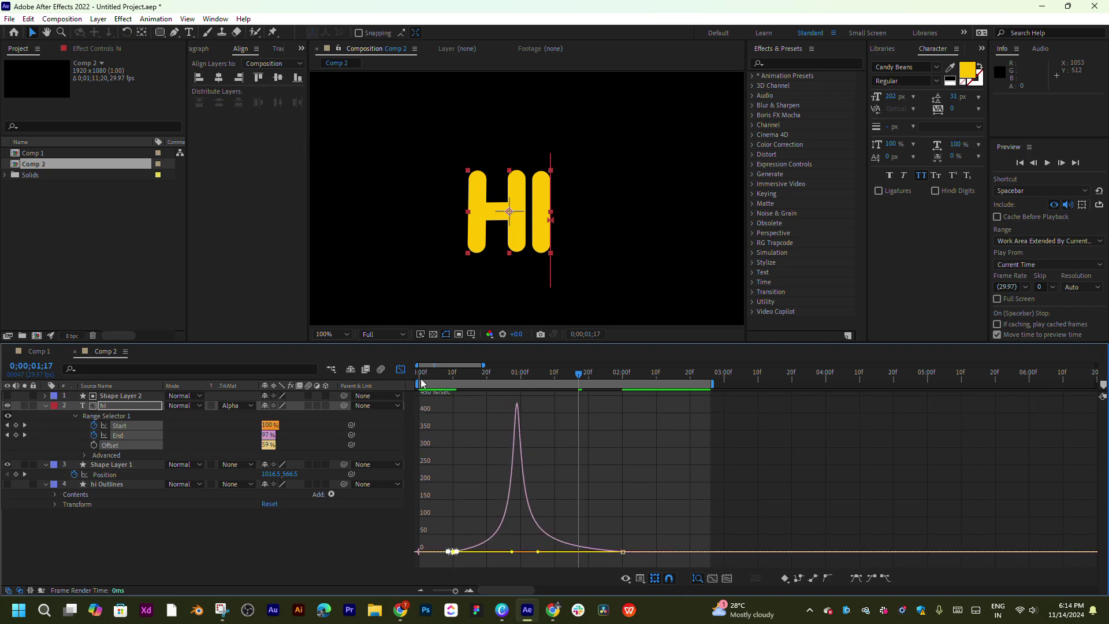
Step: Strengthen the first End keyframe's ease and lengthen the ease into the 2;00 keyframe
{"action": "left_click", "coordinate": [400, 370]}
{"action": "key", "text": "space"}
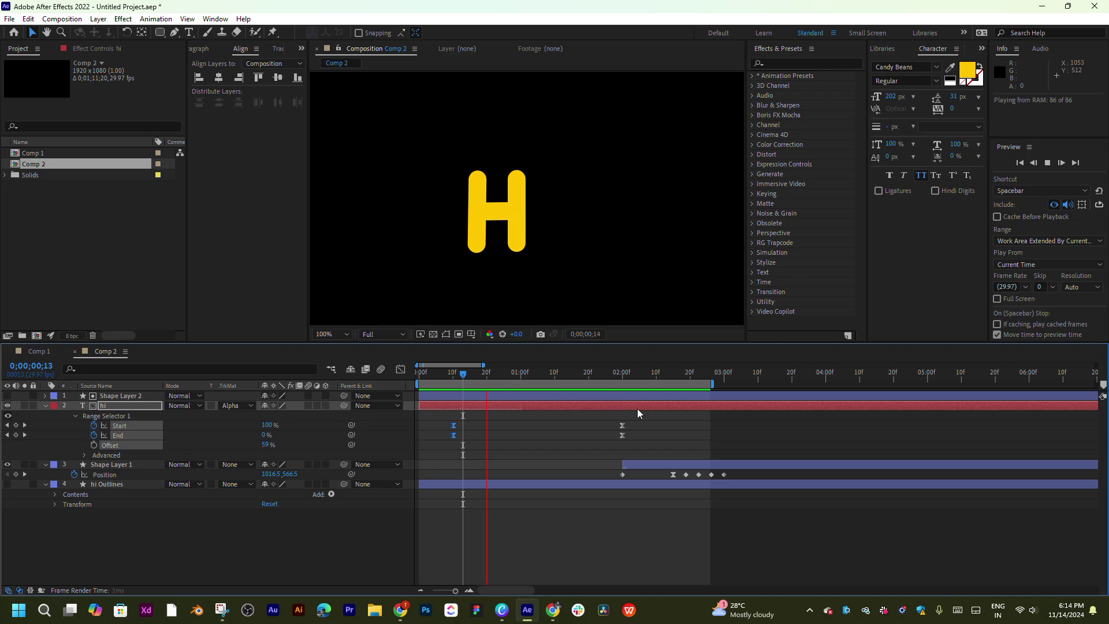
{"action": "key", "text": "space"}
{"action": "left_click", "coordinate": [400, 370]}
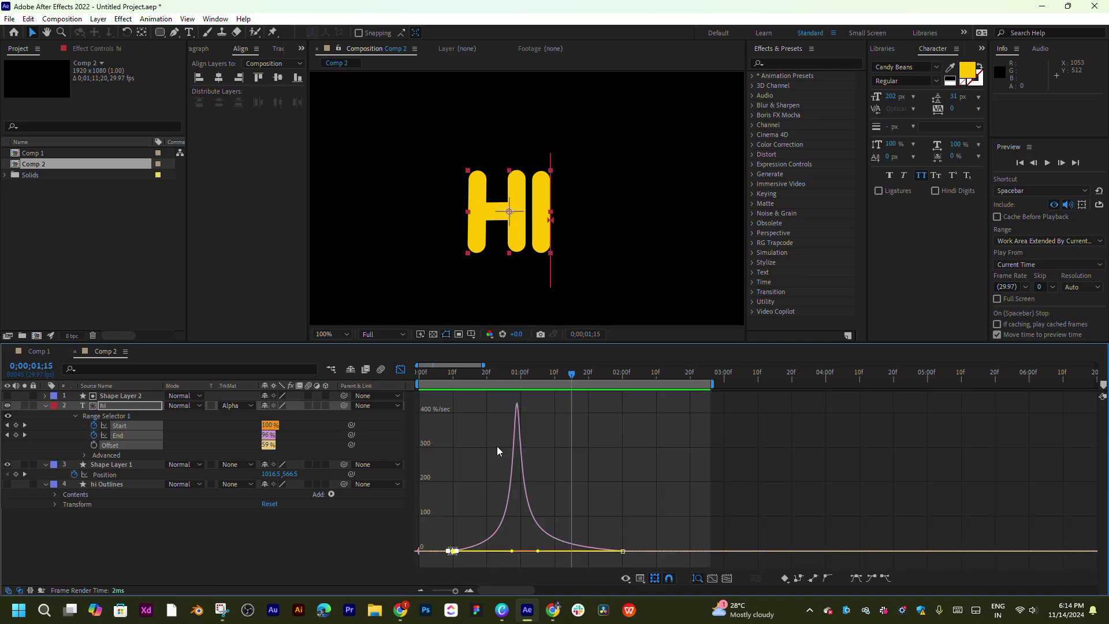
{"action": "left_click_drag", "start_coordinate": [514, 549], "coordinate": [482, 556]}
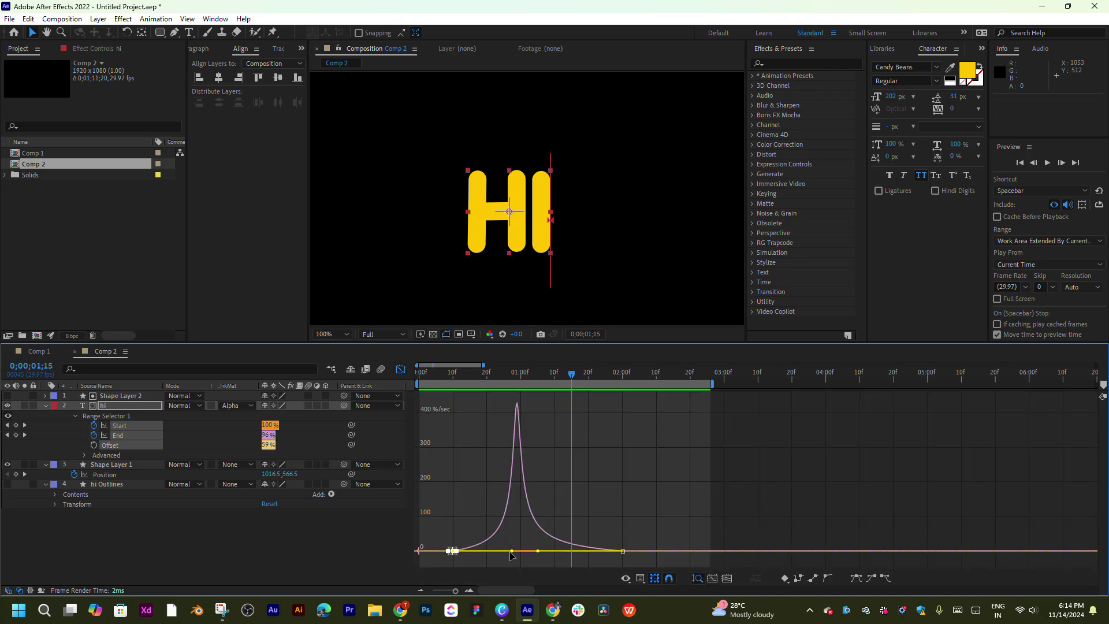
{"action": "left_click", "coordinate": [622, 550]}
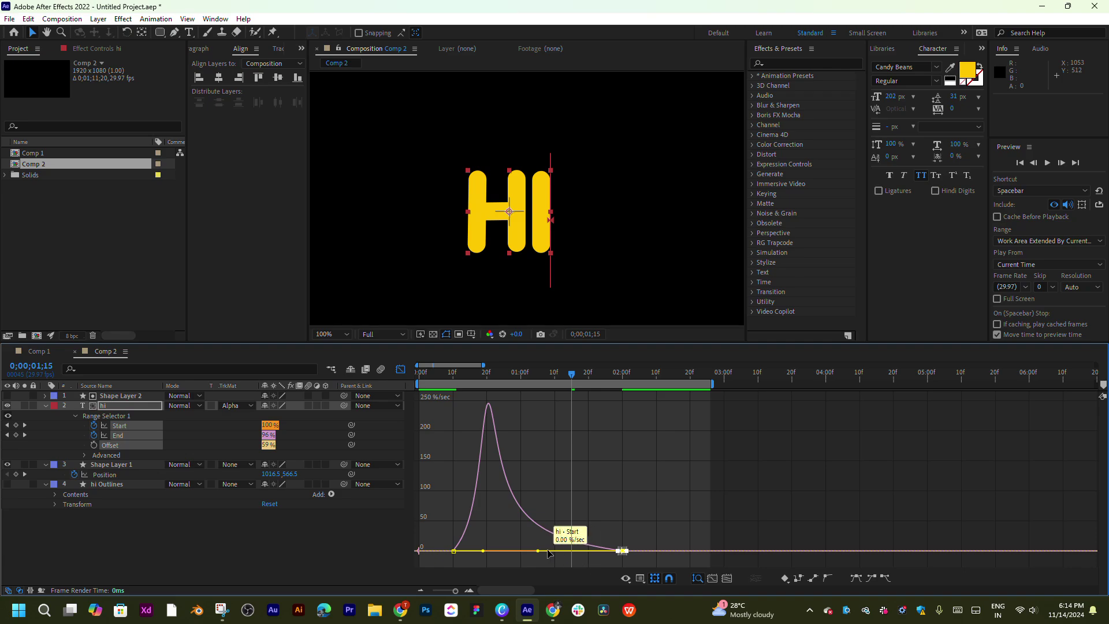
{"action": "left_click_drag", "start_coordinate": [537, 554], "coordinate": [572, 548]}
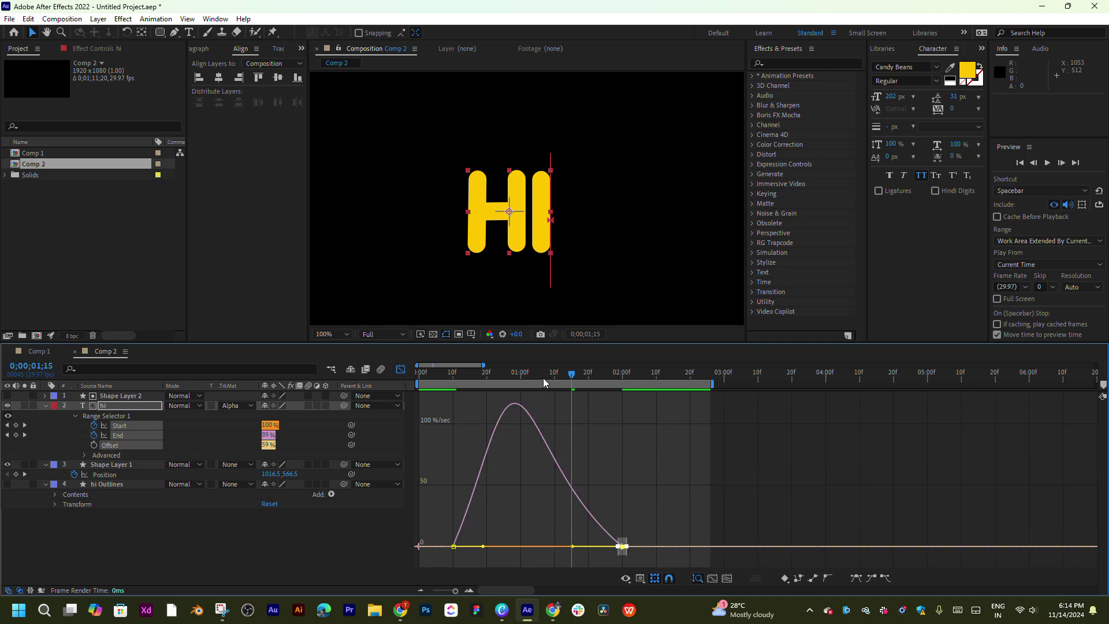
{"action": "left_click_drag", "start_coordinate": [540, 377], "coordinate": [492, 386]}
Step: Preview the eased reveal, lower the range Offset to 0%, and replay the animation
{"action": "key", "text": "space"}
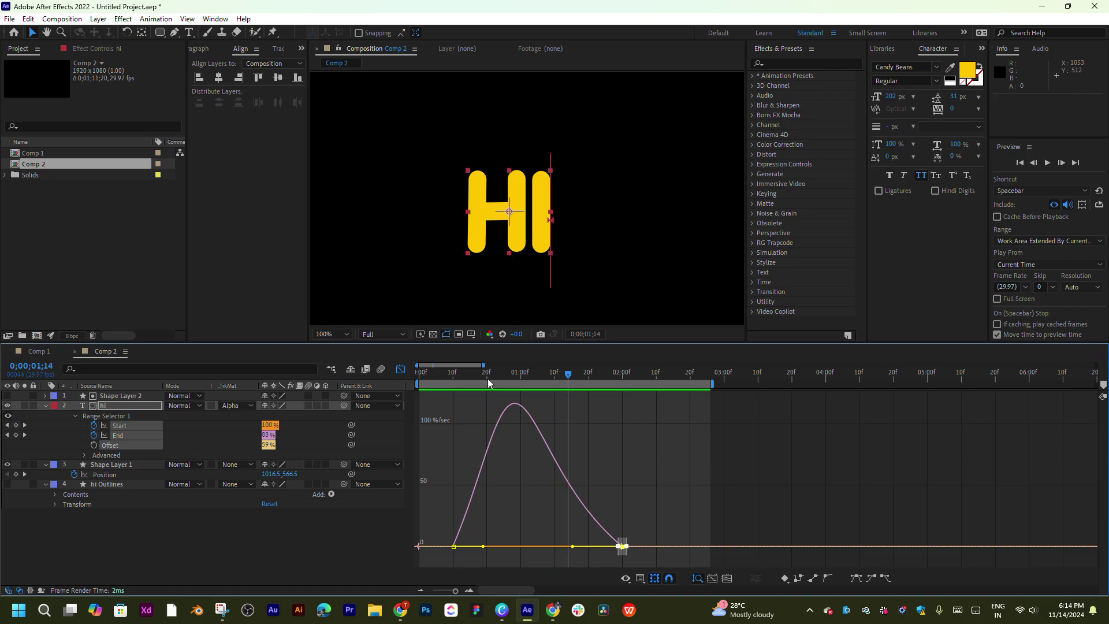
{"action": "left_click", "coordinate": [446, 386]}
{"action": "key", "text": "space"}
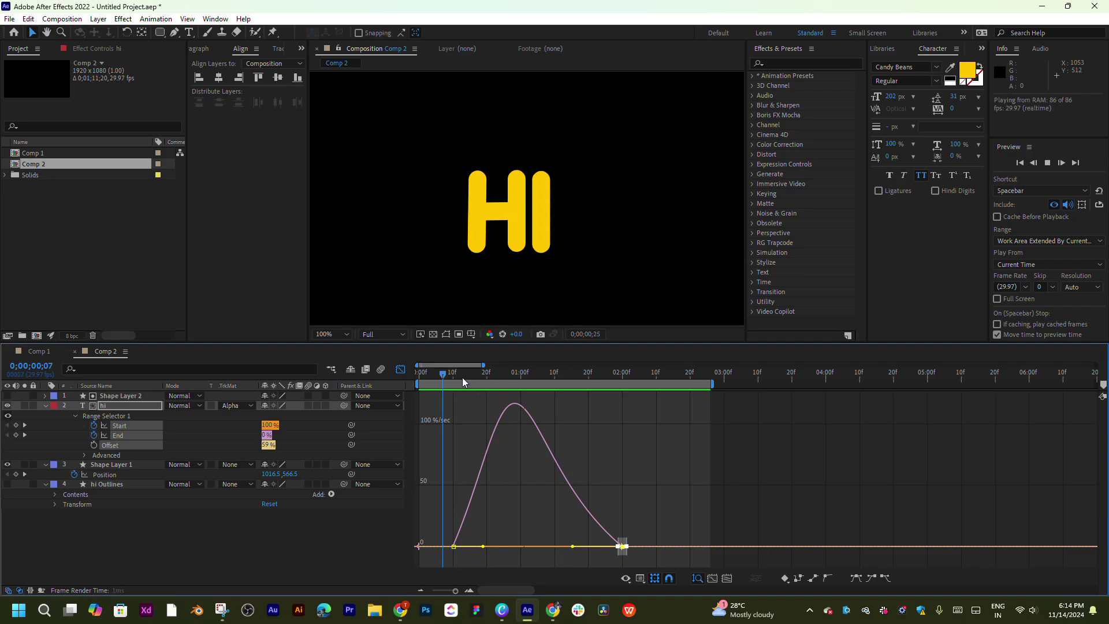
{"action": "left_click", "coordinate": [498, 374]}
{"action": "key", "text": "space"}
{"action": "left_click", "coordinate": [460, 378]}
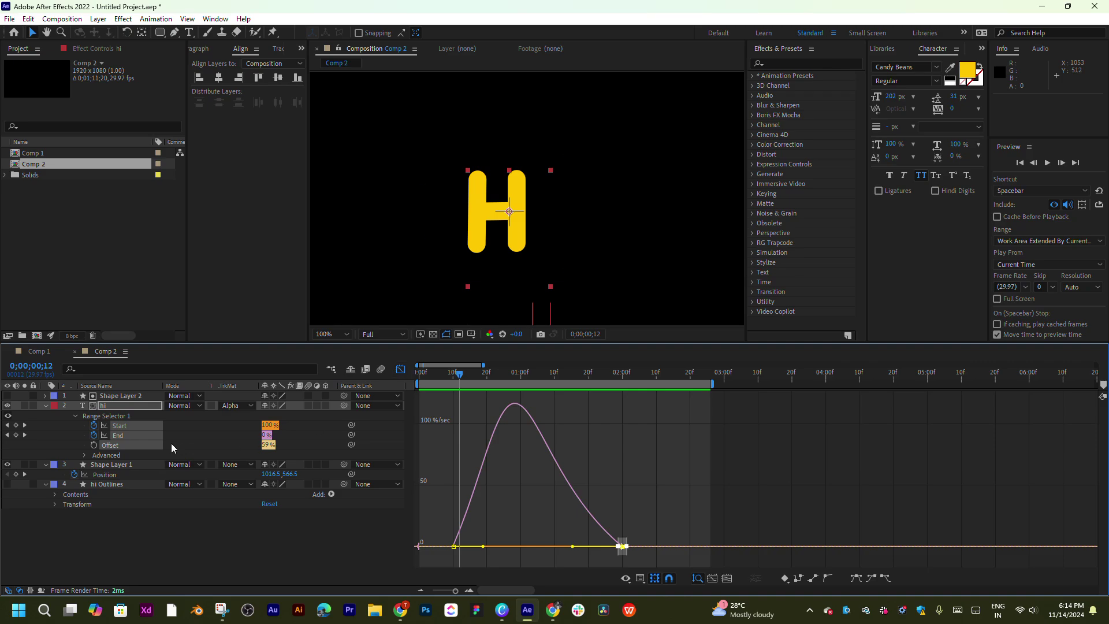
{"action": "left_click", "coordinate": [284, 448]}
{"action": "mouse_move", "coordinate": [268, 445]}
{"action": "left_mouse_down"}
{"action": "mouse_move", "coordinate": [238, 446]}
{"action": "mouse_move", "coordinate": [267, 449]}
{"action": "left_mouse_up"}
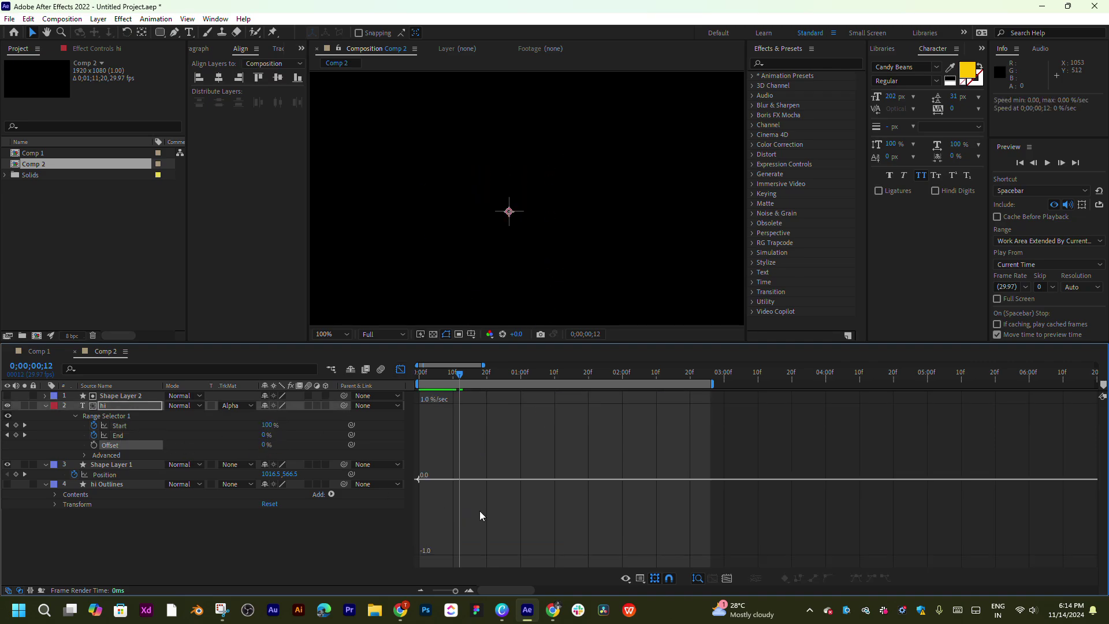
{"action": "key", "text": "space"}
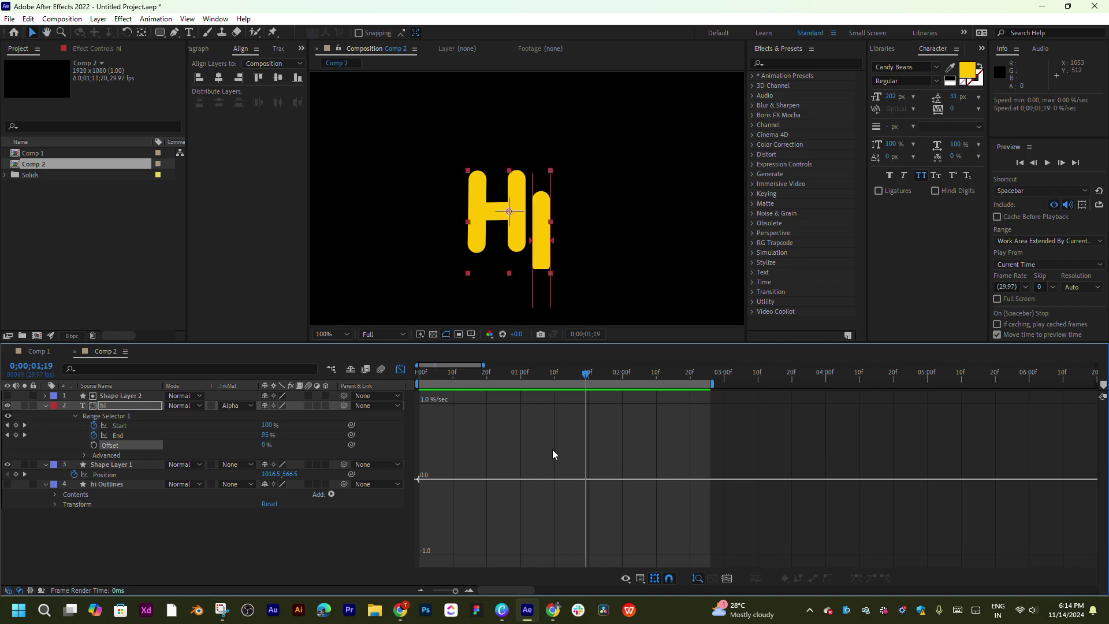
{"action": "left_click", "coordinate": [404, 372]}
{"action": "key", "text": "space"}
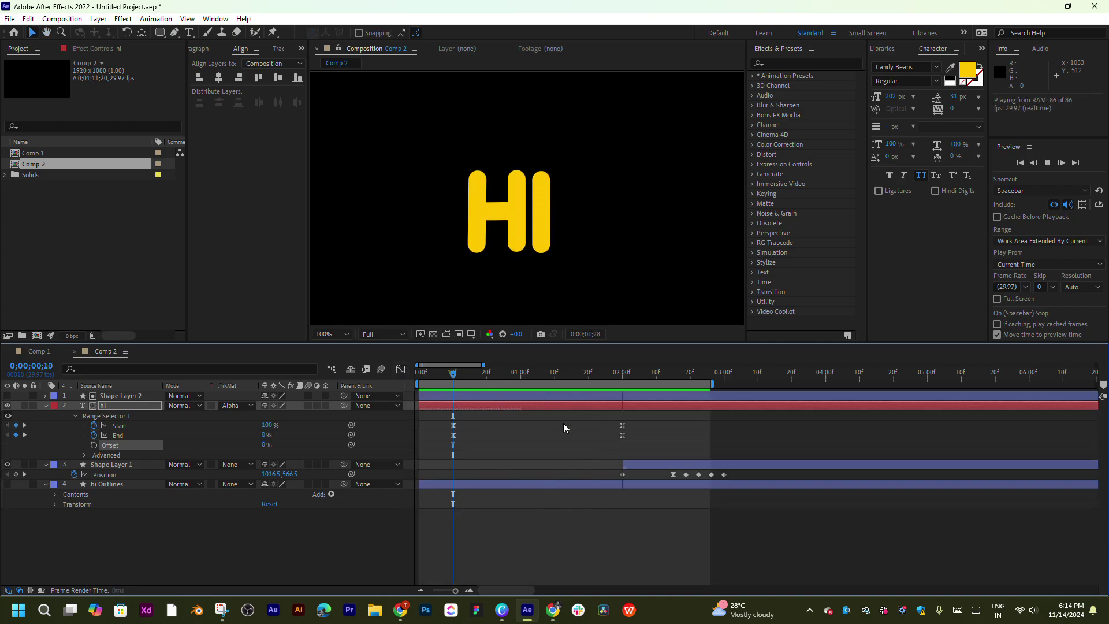
Step: Drag the work area end out to 4;00 and preview the longer animation
{"action": "mouse_move", "coordinate": [517, 376]}
{"action": "left_mouse_down"}
{"action": "mouse_move", "coordinate": [479, 383]}
{"action": "mouse_move", "coordinate": [618, 379]}
{"action": "mouse_move", "coordinate": [453, 386]}
{"action": "left_mouse_up"}
{"action": "key", "text": "space"}
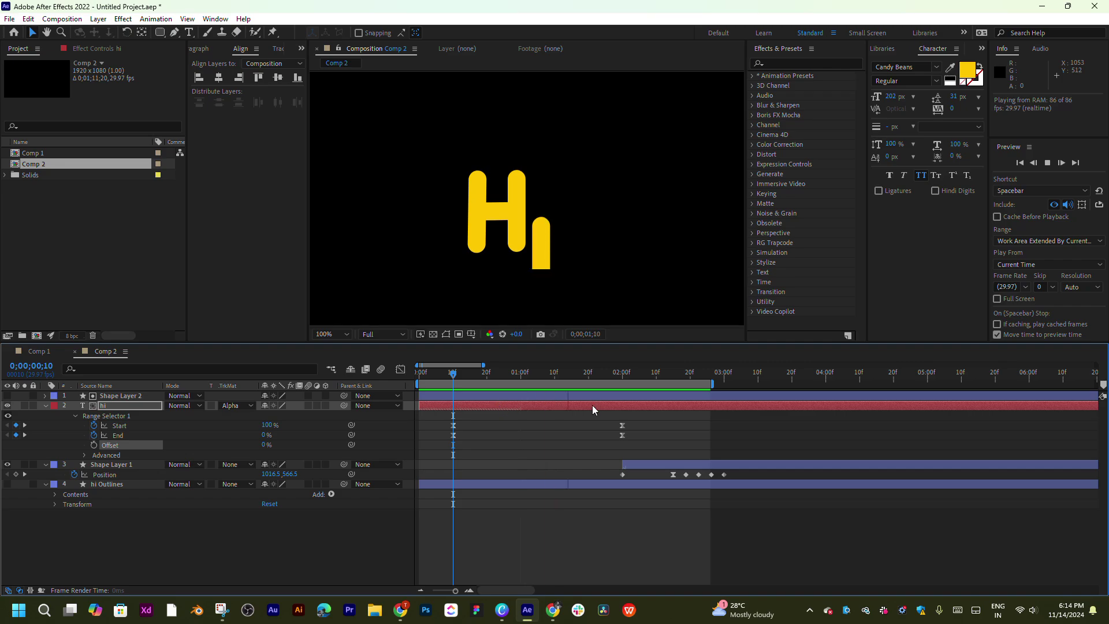
{"action": "left_click", "coordinate": [679, 440]}
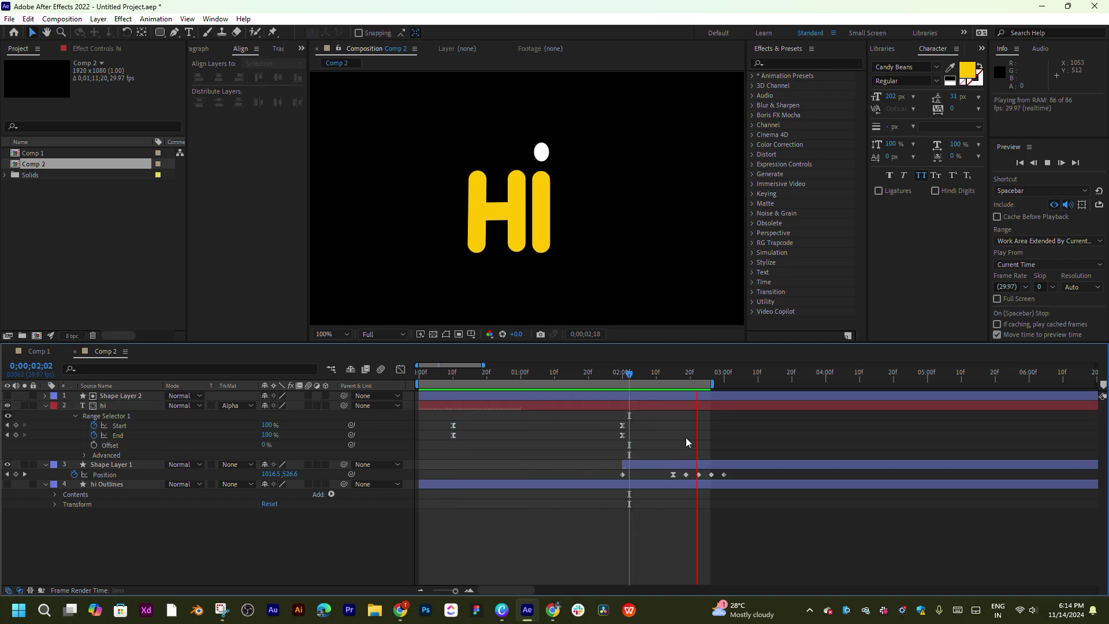
{"action": "key", "text": "space"}
{"action": "left_click_drag", "start_coordinate": [720, 384], "coordinate": [827, 386]}
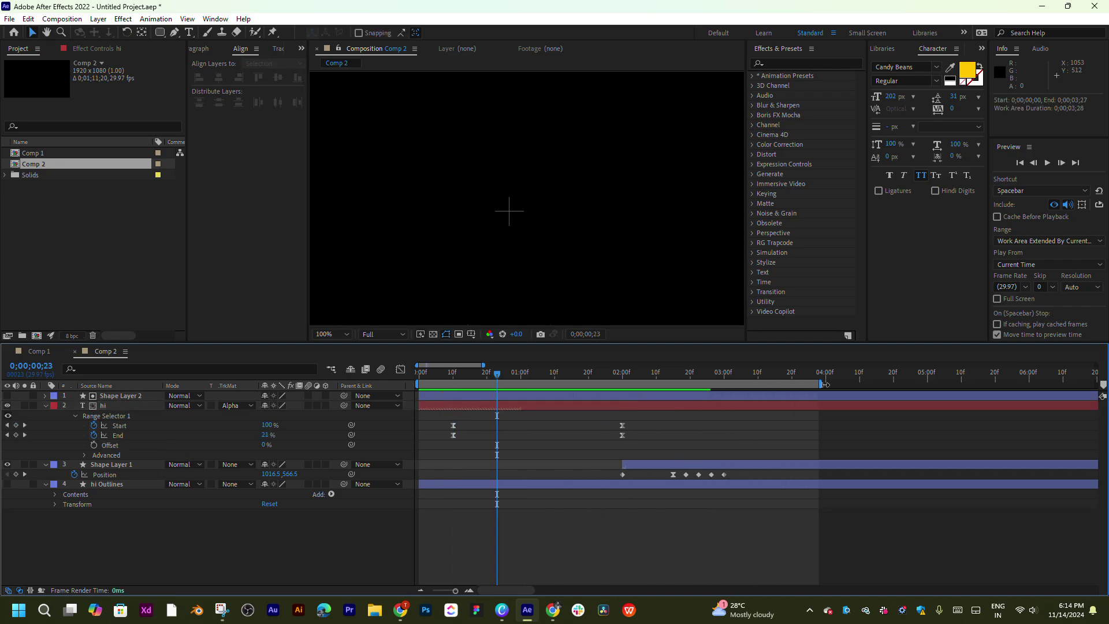
{"action": "key", "text": "space"}
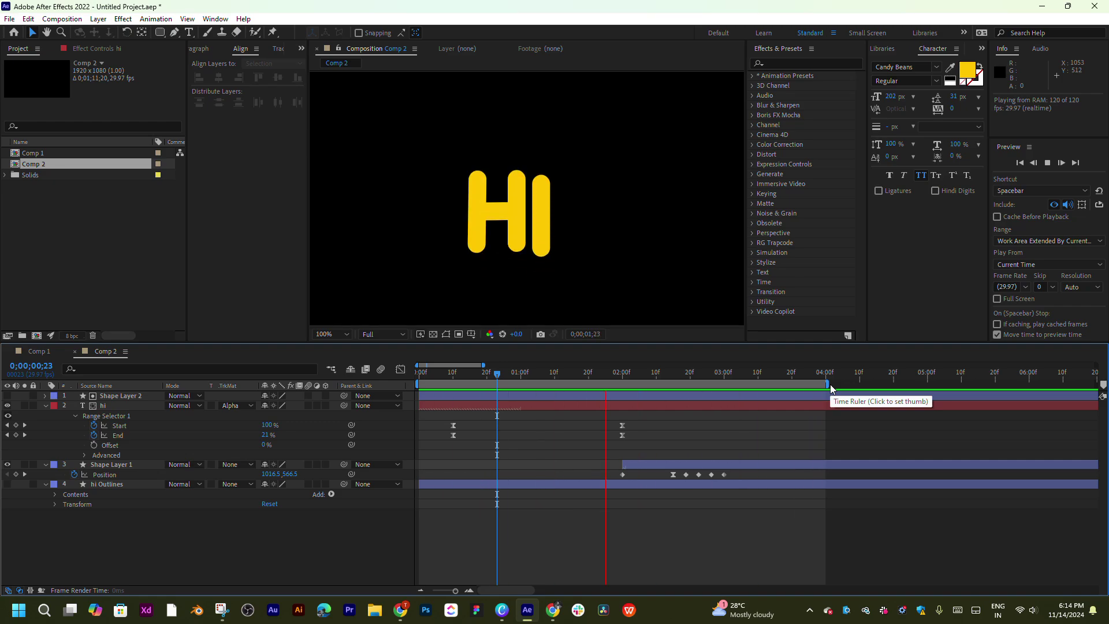
{"action": "key", "text": "space"}
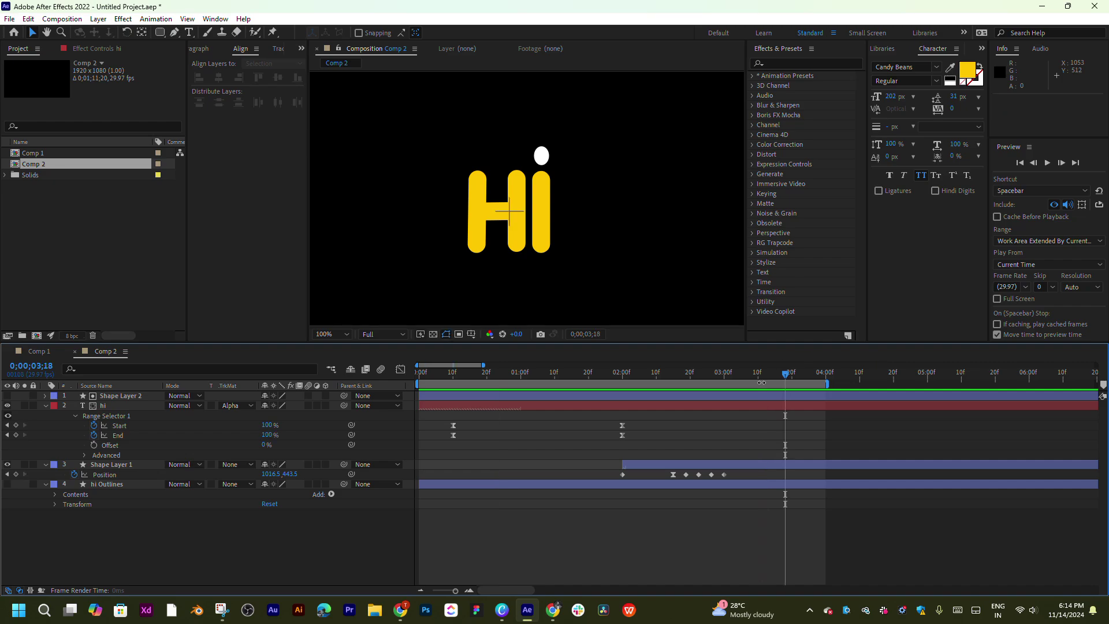
Step: Select the dot's Shape Layer 1 and set the current time to exactly 4;00
{"action": "left_click_drag", "start_coordinate": [721, 378], "coordinate": [738, 378]}
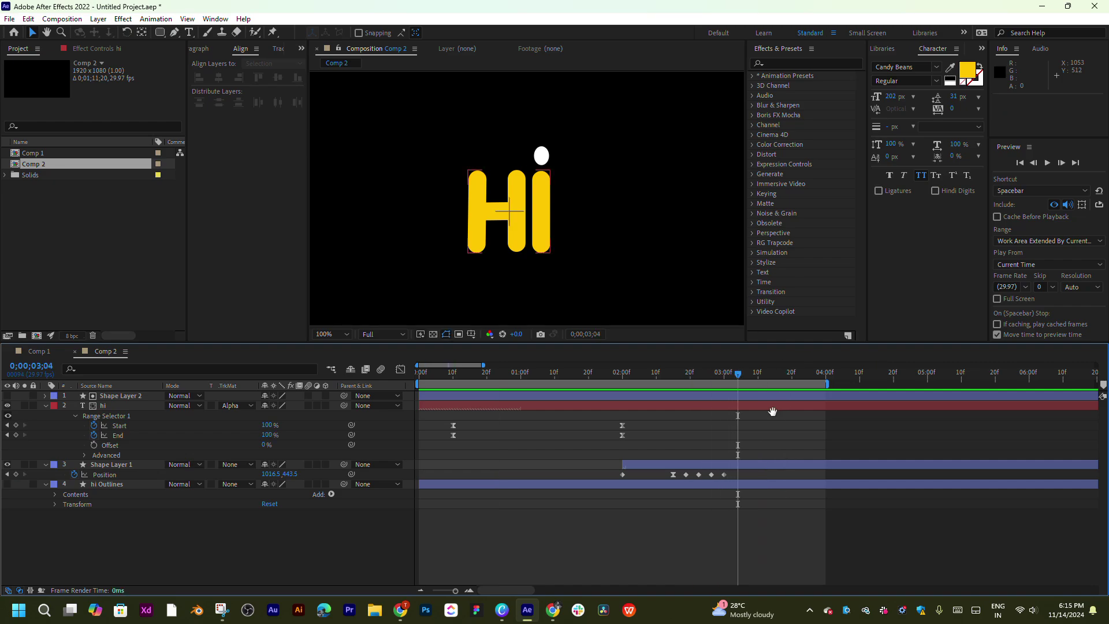
{"action": "scroll", "coordinate": [639, 470], "scroll_direction": "right", "scroll_amount": 2}
{"action": "left_click", "coordinate": [639, 470]}
{"action": "left_click", "coordinate": [635, 467]}
{"action": "scroll", "coordinate": [647, 462], "scroll_direction": "right", "scroll_amount": 2}
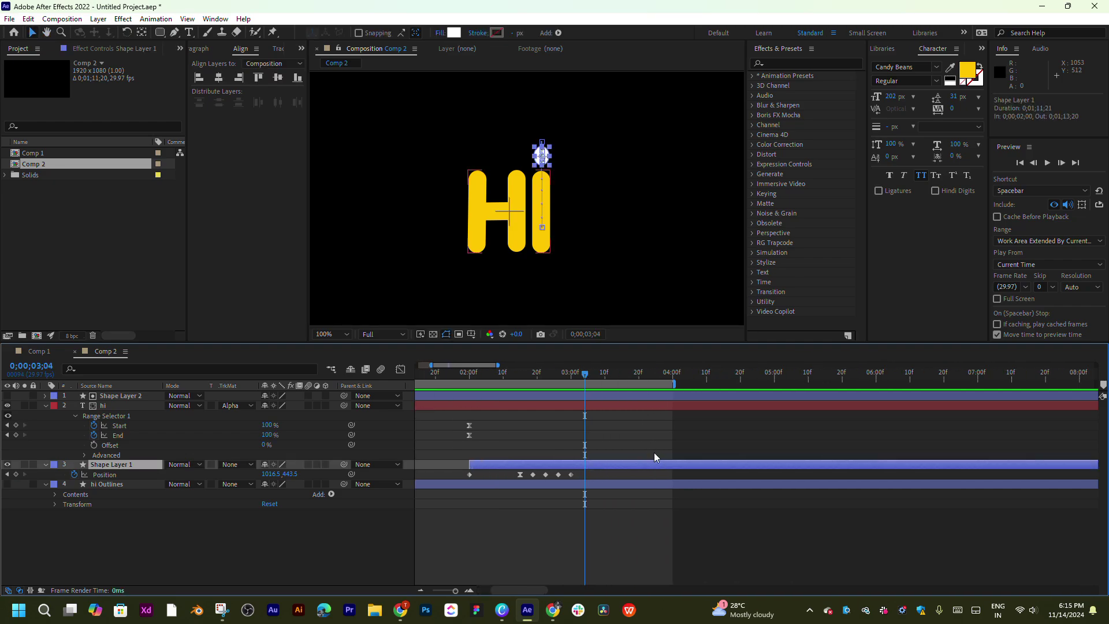
{"action": "left_click", "coordinate": [615, 466]}
{"action": "left_click_drag", "start_coordinate": [585, 374], "coordinate": [894, 382]}
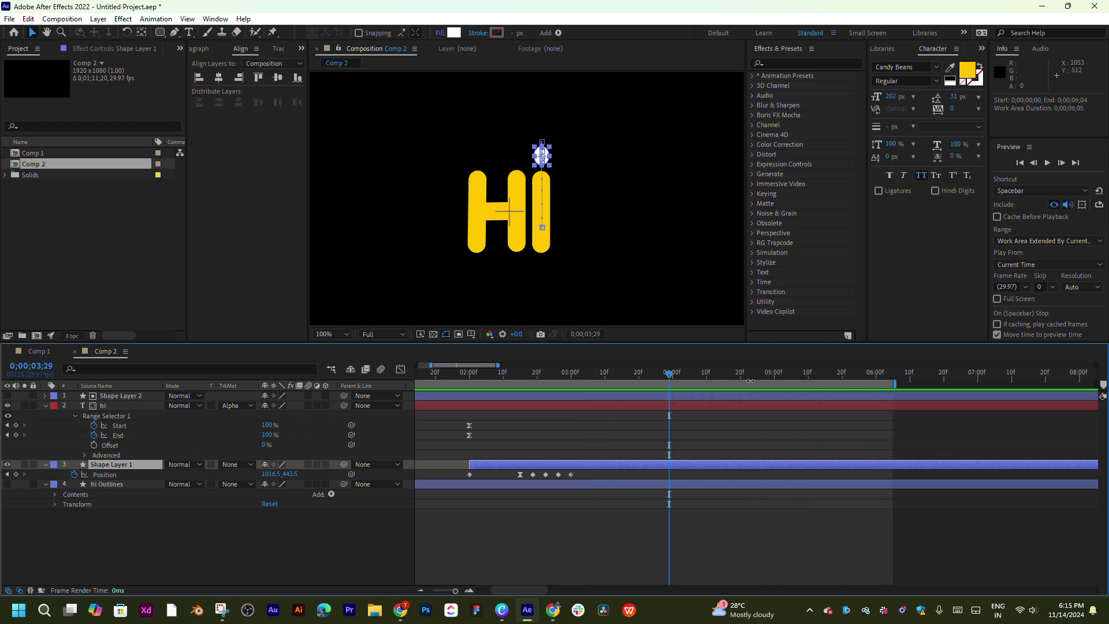
{"action": "left_click_drag", "start_coordinate": [671, 378], "coordinate": [674, 378]}
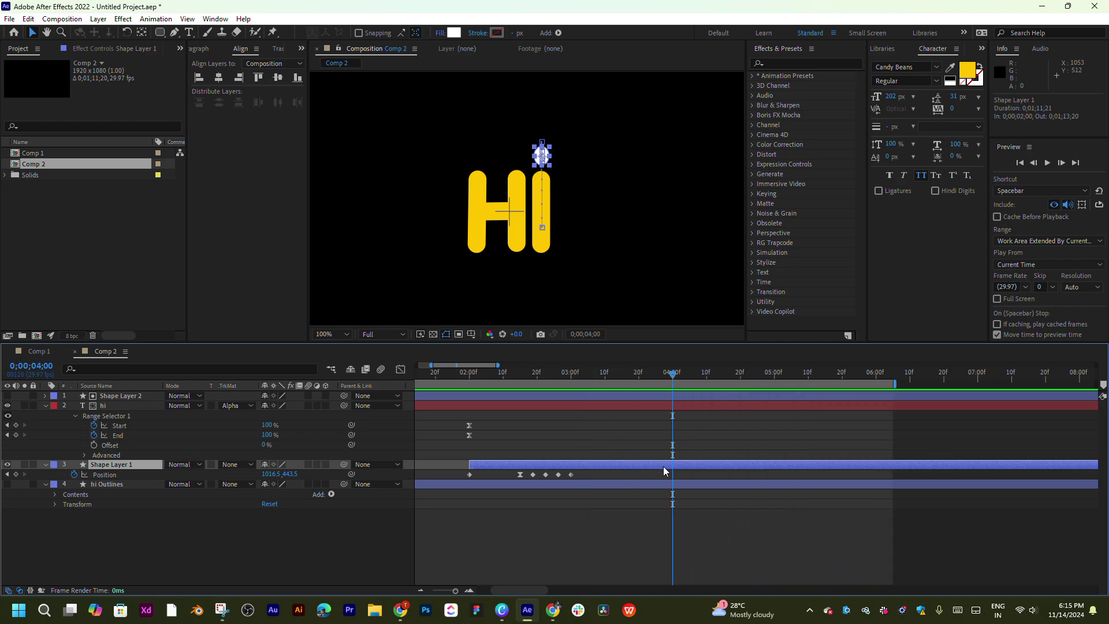
Step: Split the dot layer at 4;00 with Ctrl+Shift+D and delete Shape Layer 3's Position keyframes
{"action": "key", "text": "ctrl+shift+d"}
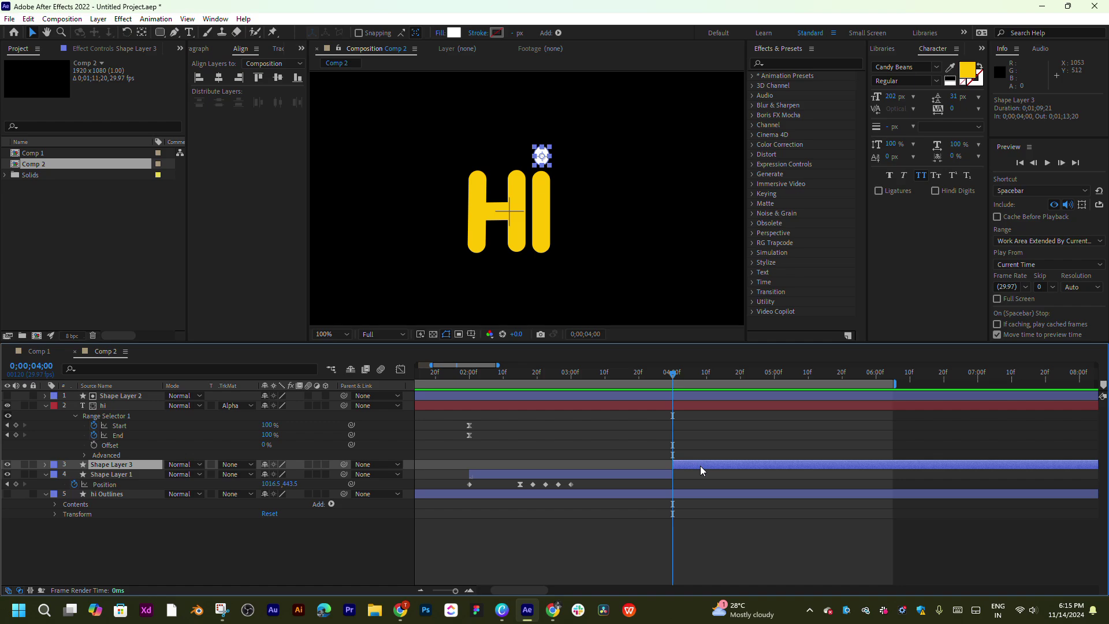
{"action": "key", "text": "p"}
{"action": "left_click_drag", "start_coordinate": [578, 469], "coordinate": [464, 477]}
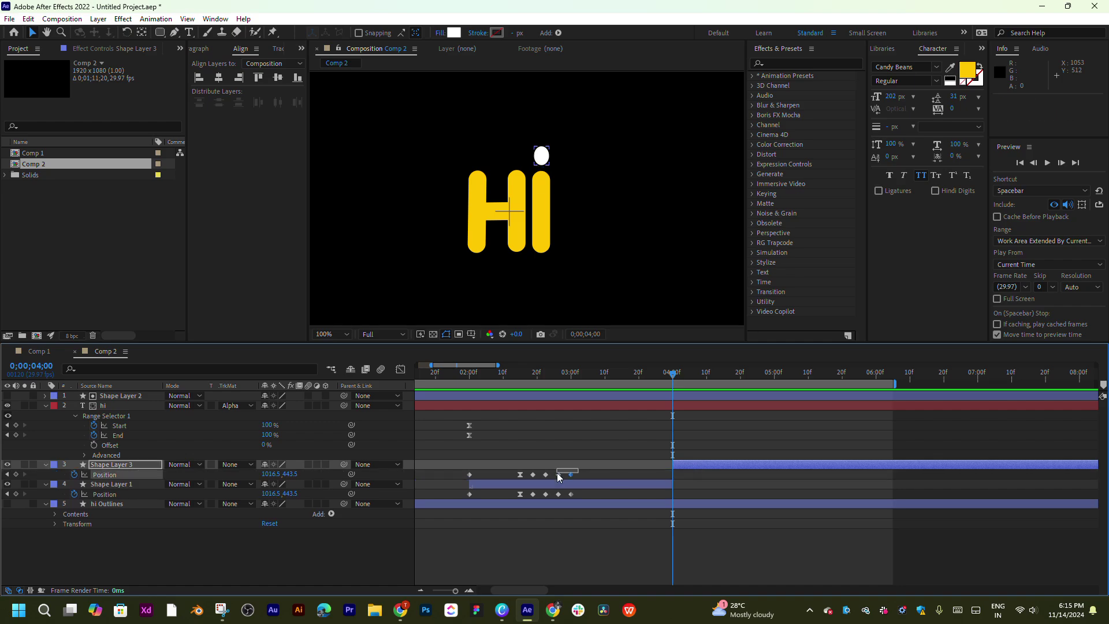
{"action": "key", "text": "Delete"}
{"action": "left_click", "coordinate": [695, 463]}
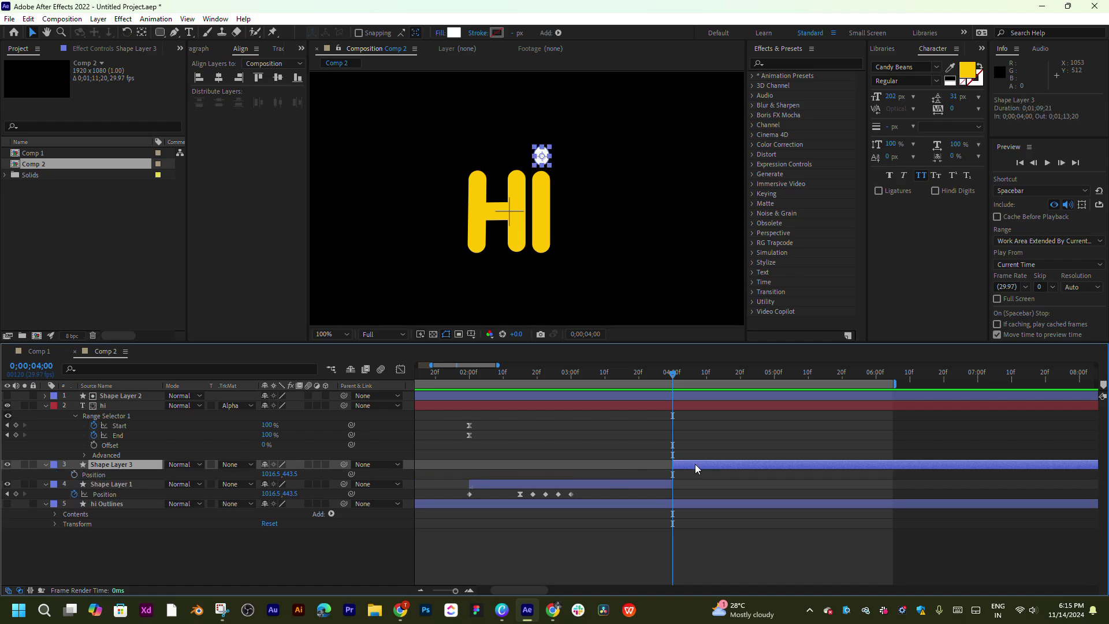
{"action": "left_click_drag", "start_coordinate": [729, 459], "coordinate": [598, 468]}
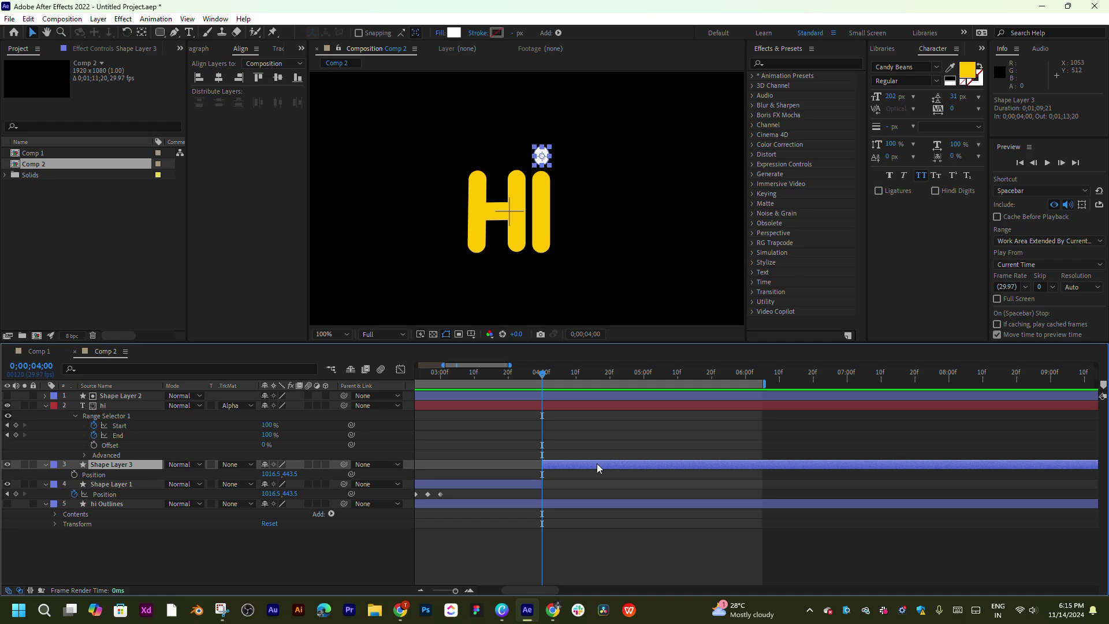
Step: Scrub and preview the animation to check the dot now stays on the i
{"action": "scroll", "coordinate": [545, 207], "scroll_direction": "up", "scroll_amount": 2}
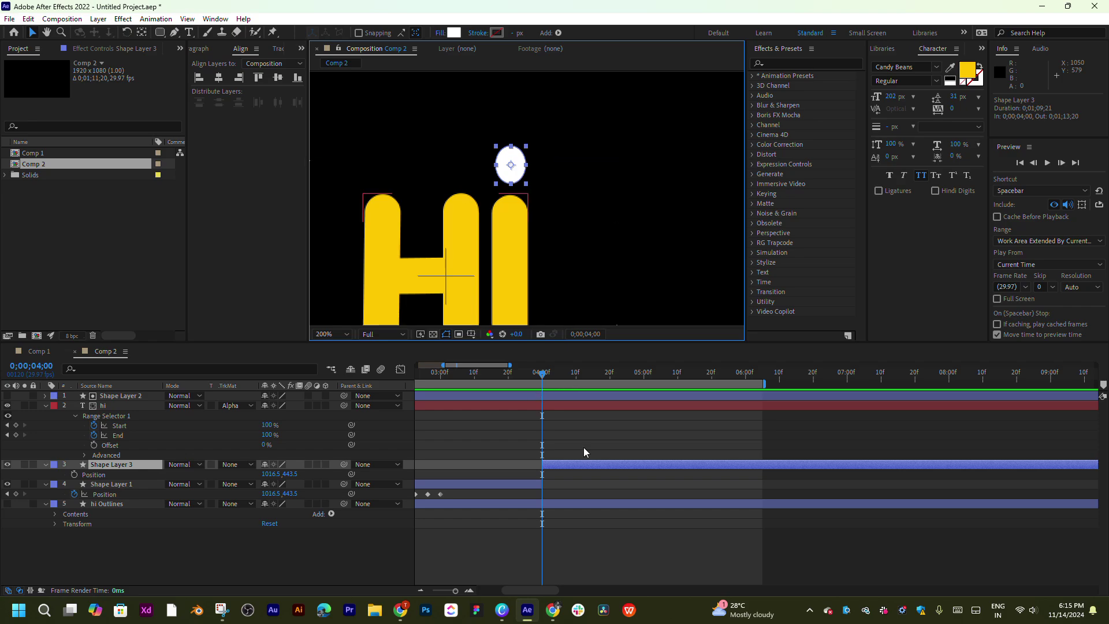
{"action": "scroll", "coordinate": [594, 452], "scroll_direction": "down", "scroll_amount": 5}
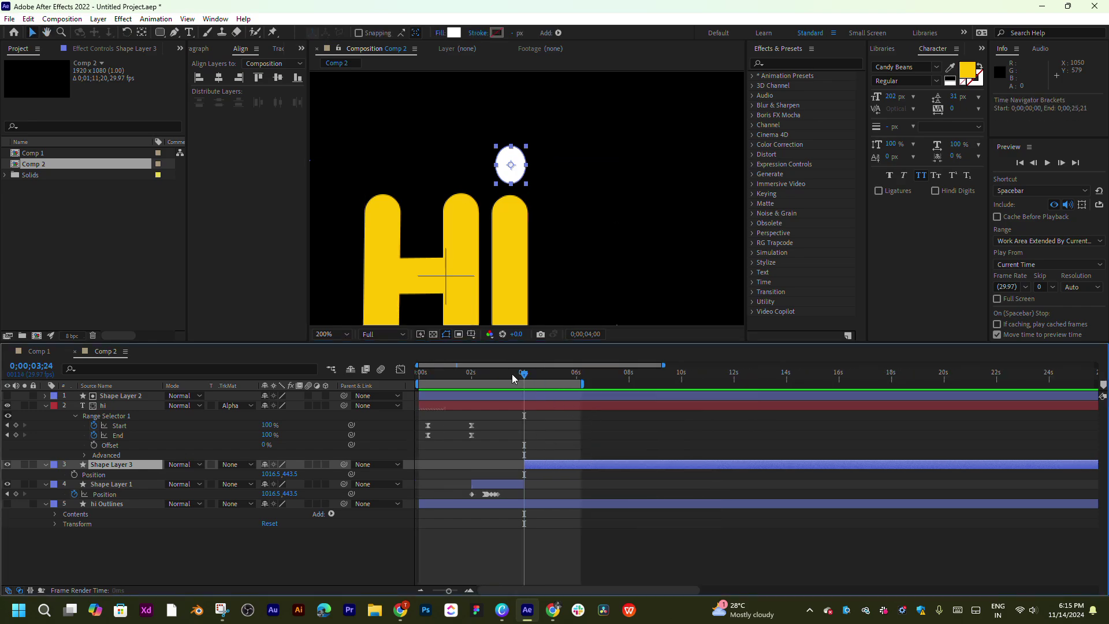
{"action": "left_click_drag", "start_coordinate": [512, 378], "coordinate": [514, 376]}
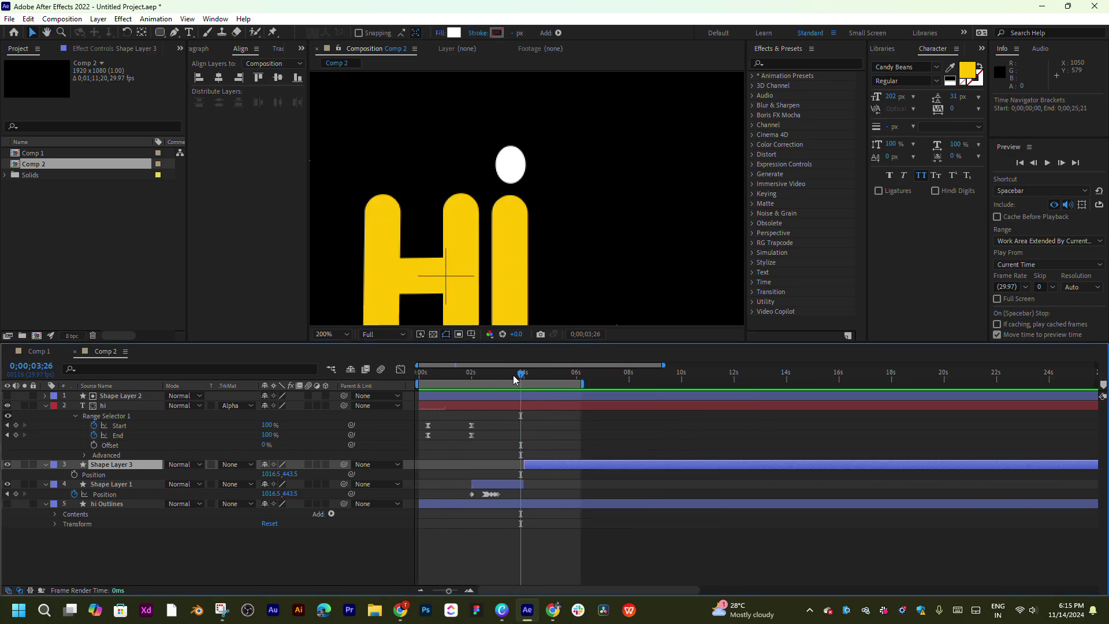
{"action": "key", "text": "space"}
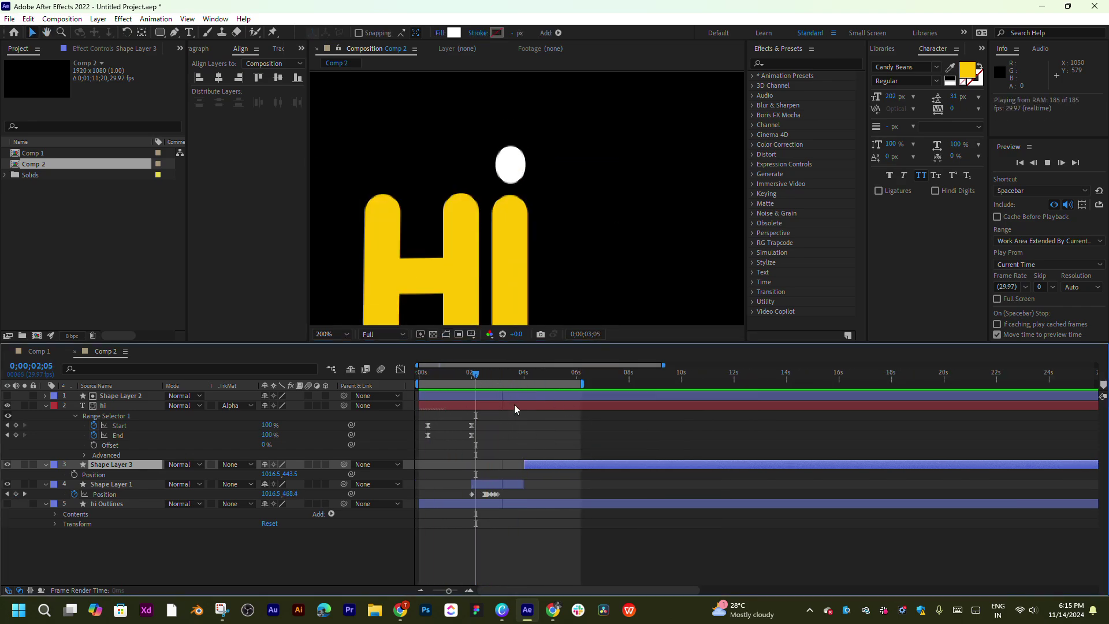